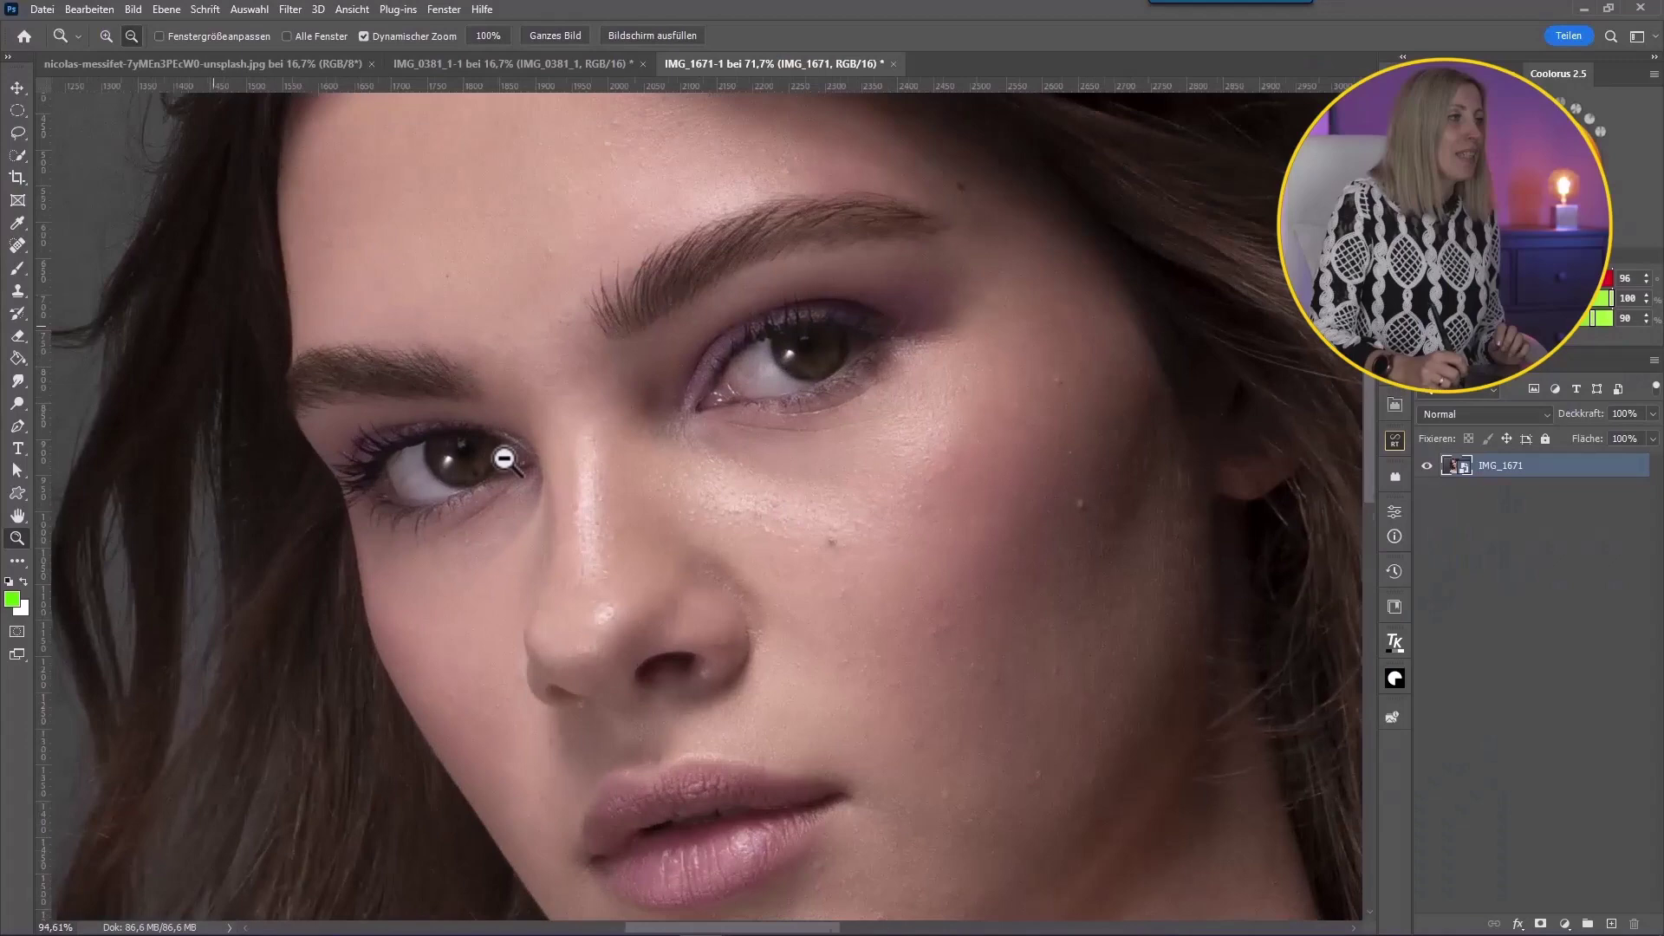
# Step: Set Quick Mask options to mark Ausgewählte Bereiche with a green overlay at 71% opacity
pyautogui.scroll(5, 505, 460)
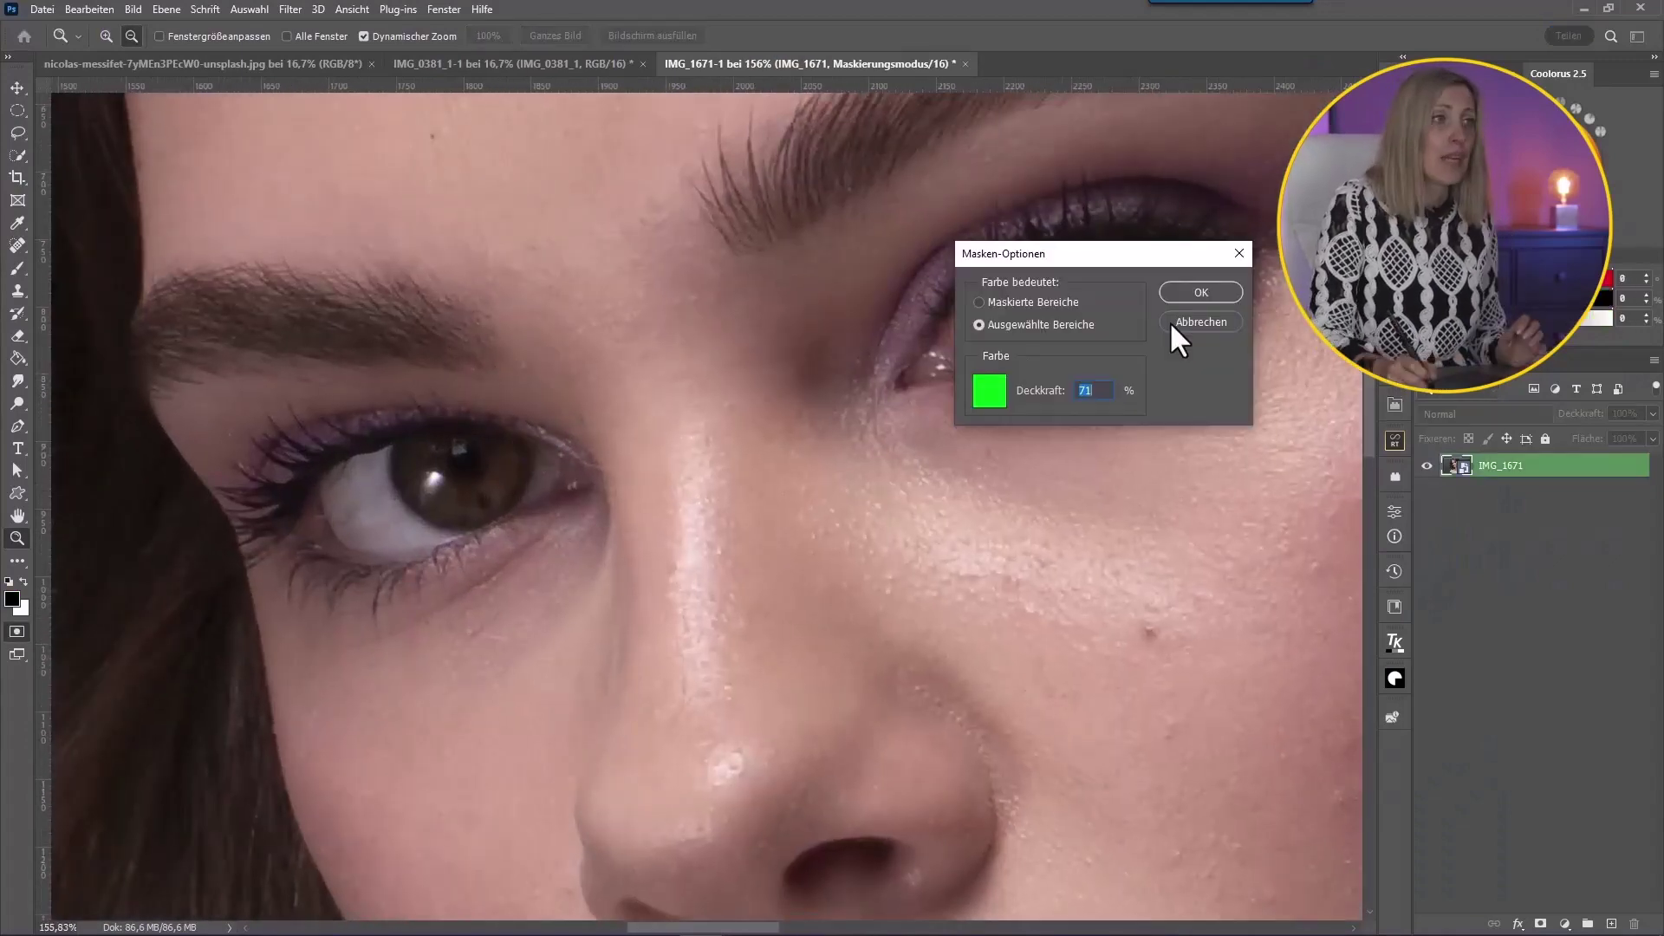
pyautogui.click(1170, 321)
pyautogui.doubleClick(17, 631)
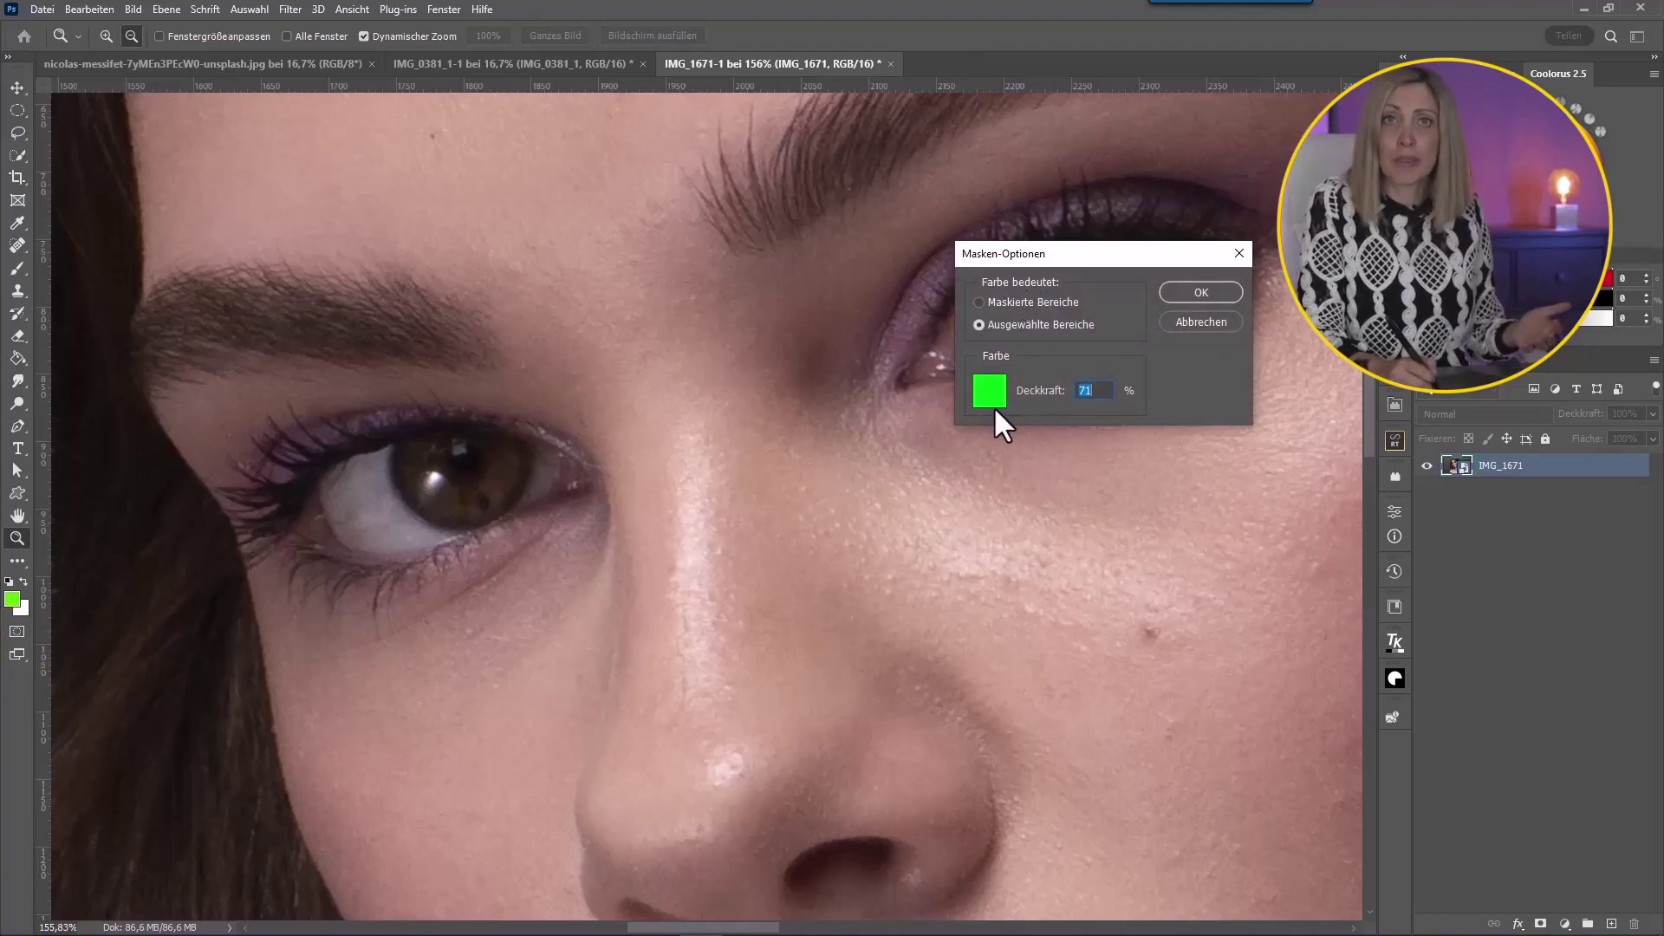
pyautogui.click(1032, 322)
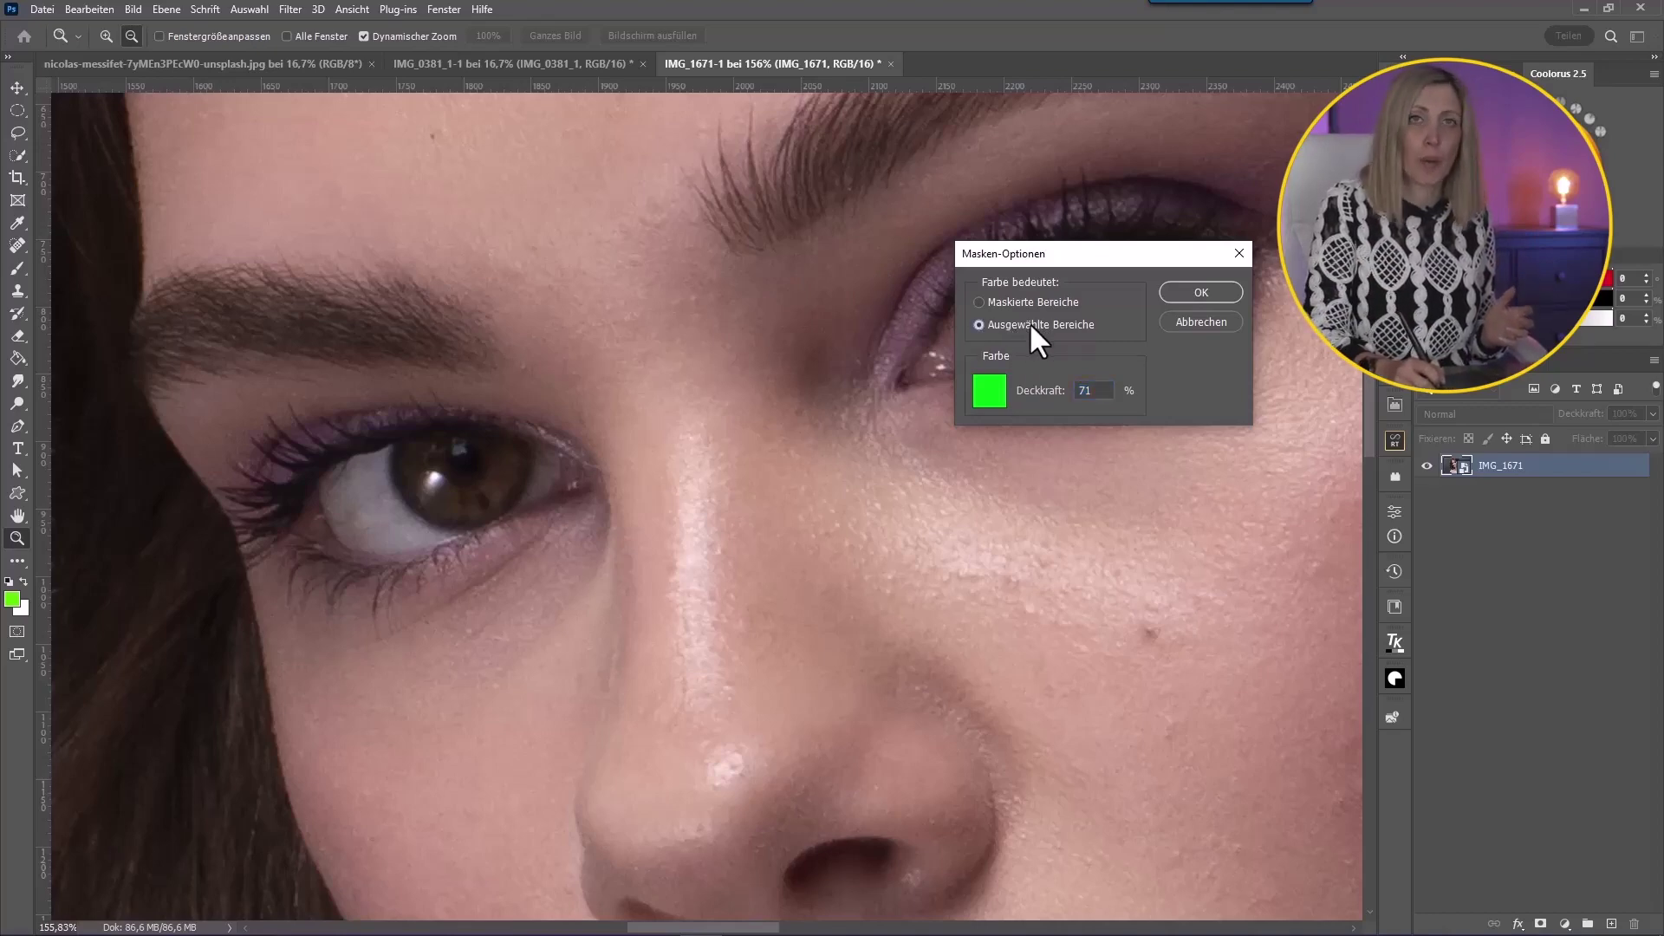
pyautogui.click(1195, 293)
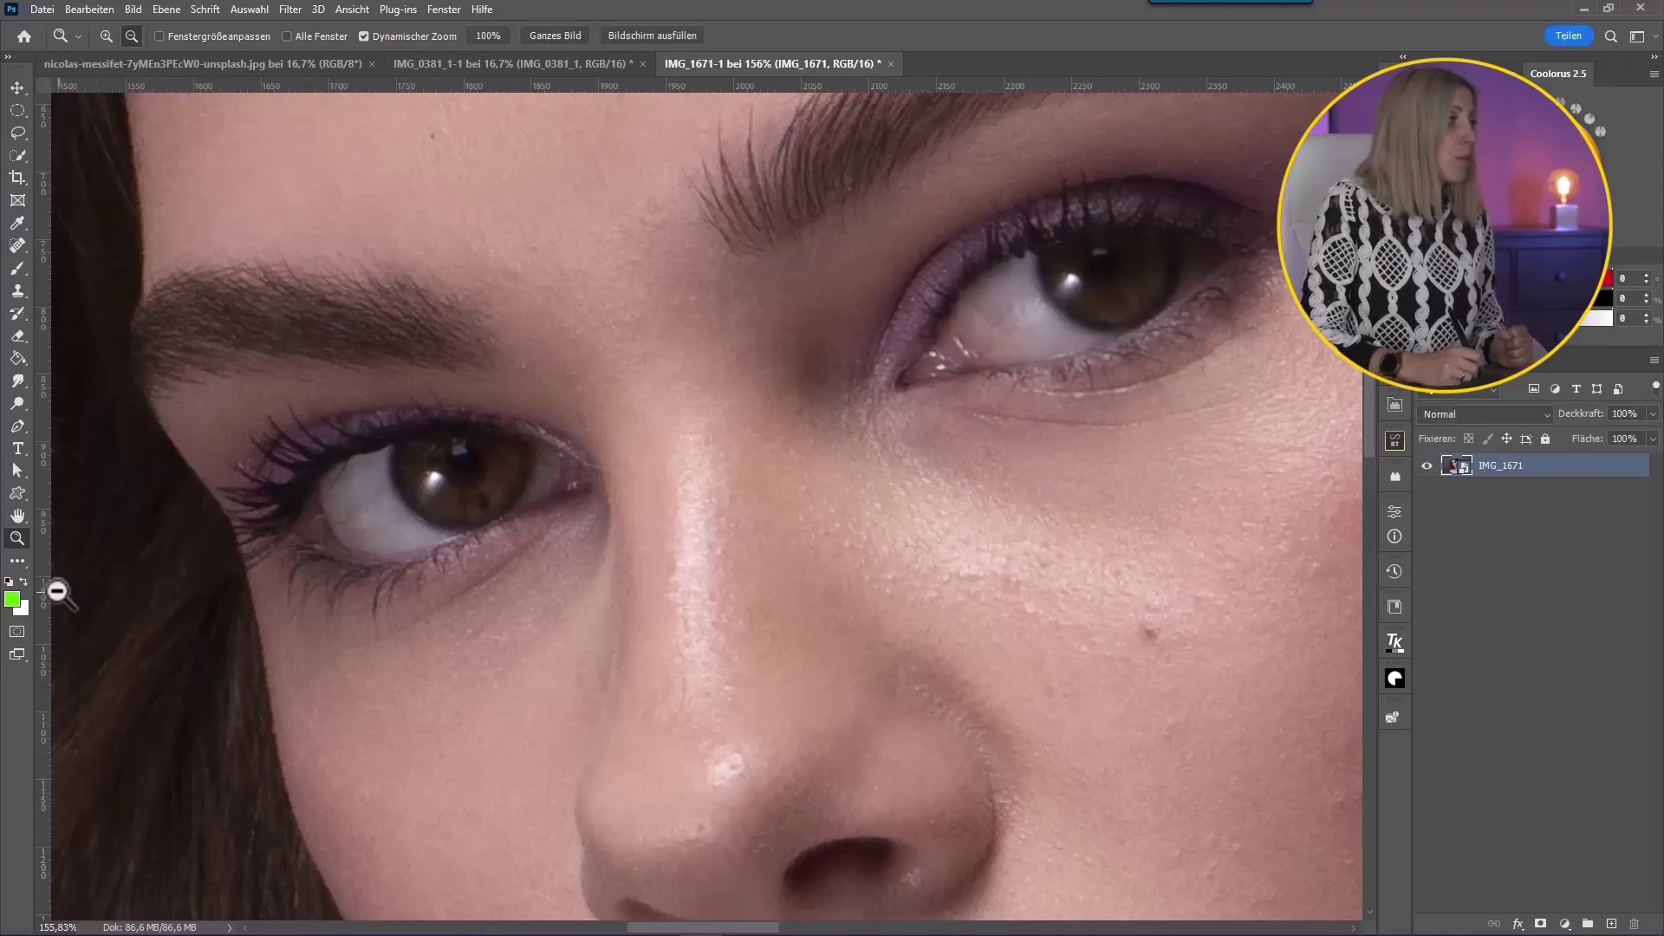
# Step: Paint over both irises in Quick Mask with the Brush and convert them to a selection
pyautogui.click(16, 631)
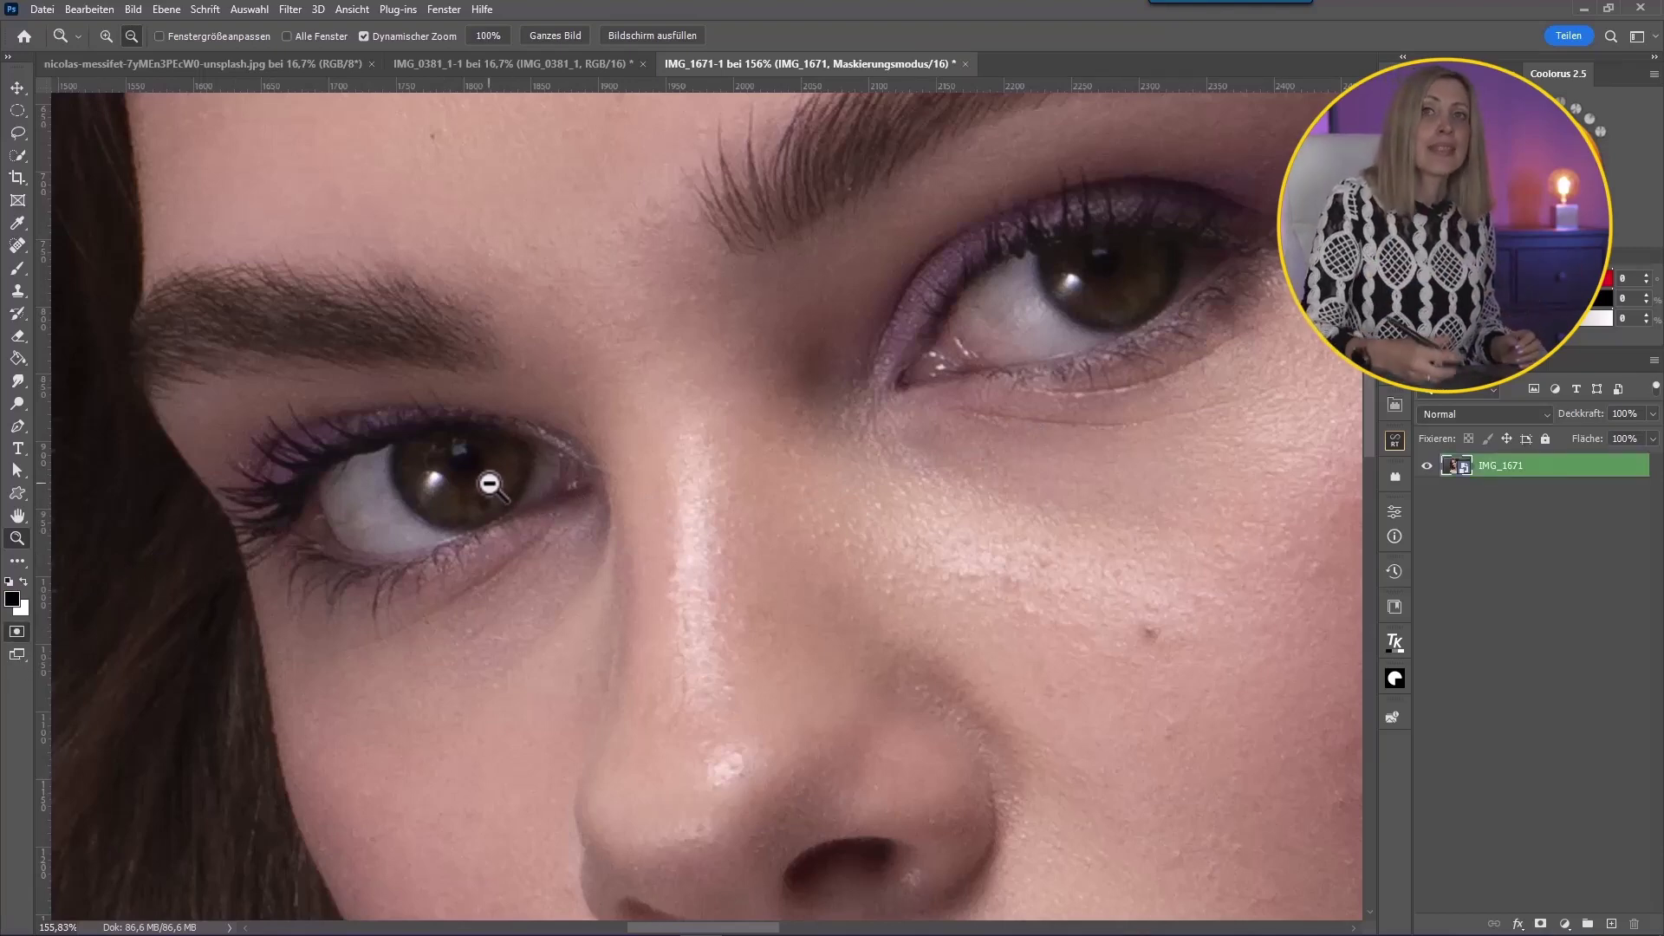
pyautogui.press('b')
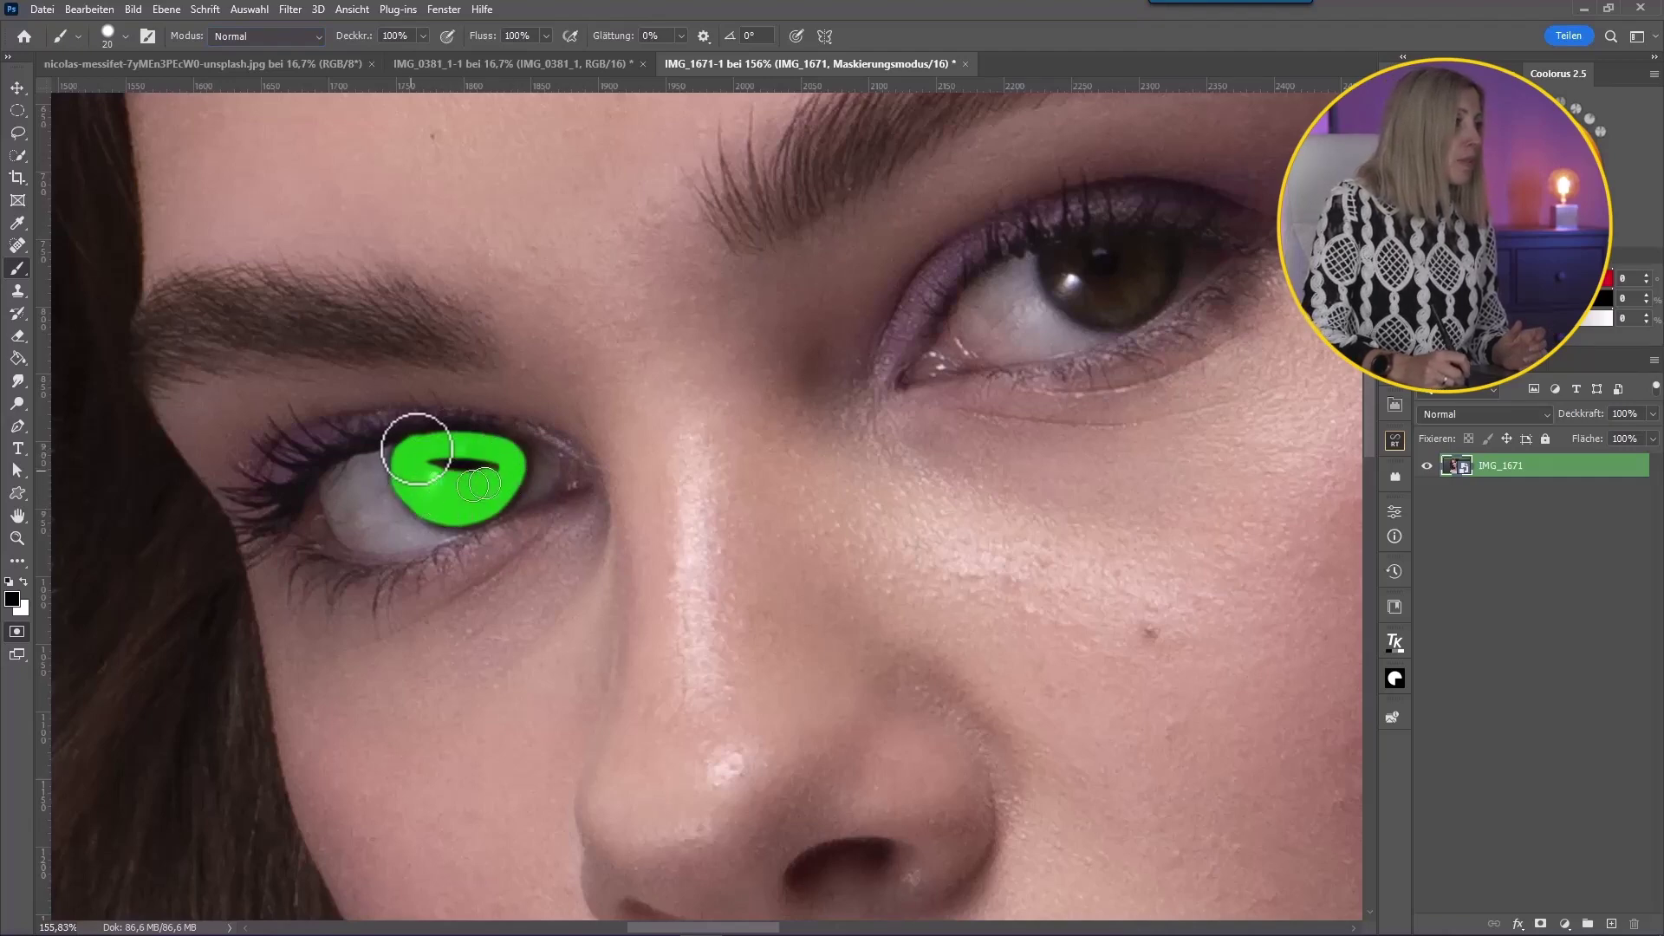
pyautogui.click(1057, 261)
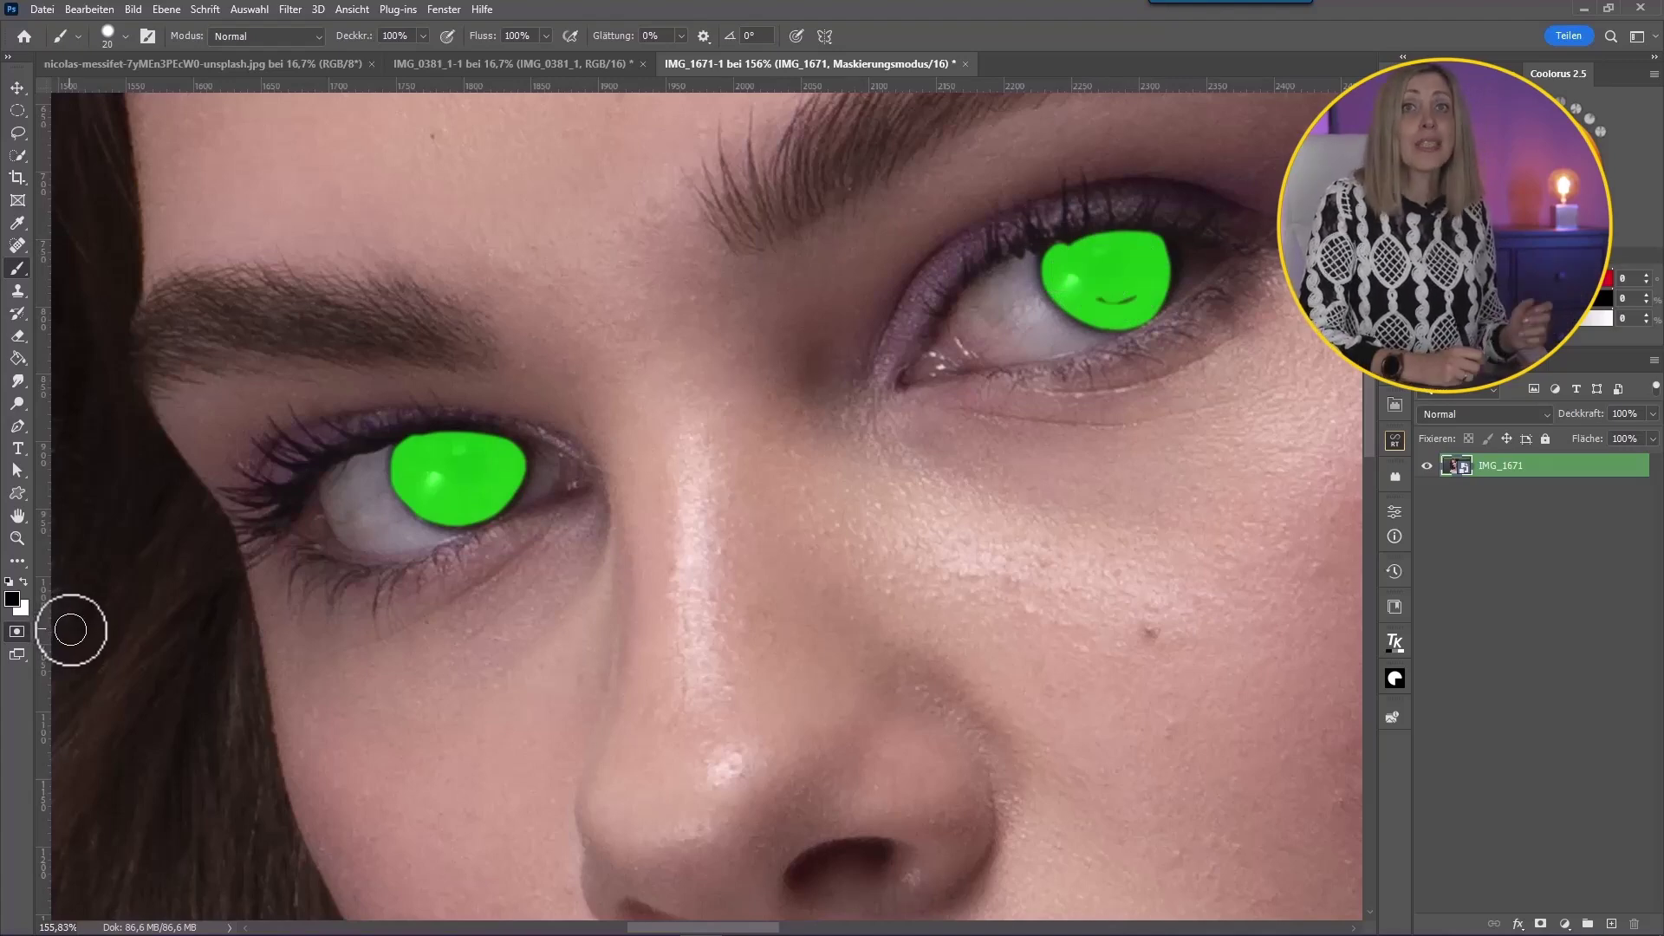
pyautogui.click(15, 632)
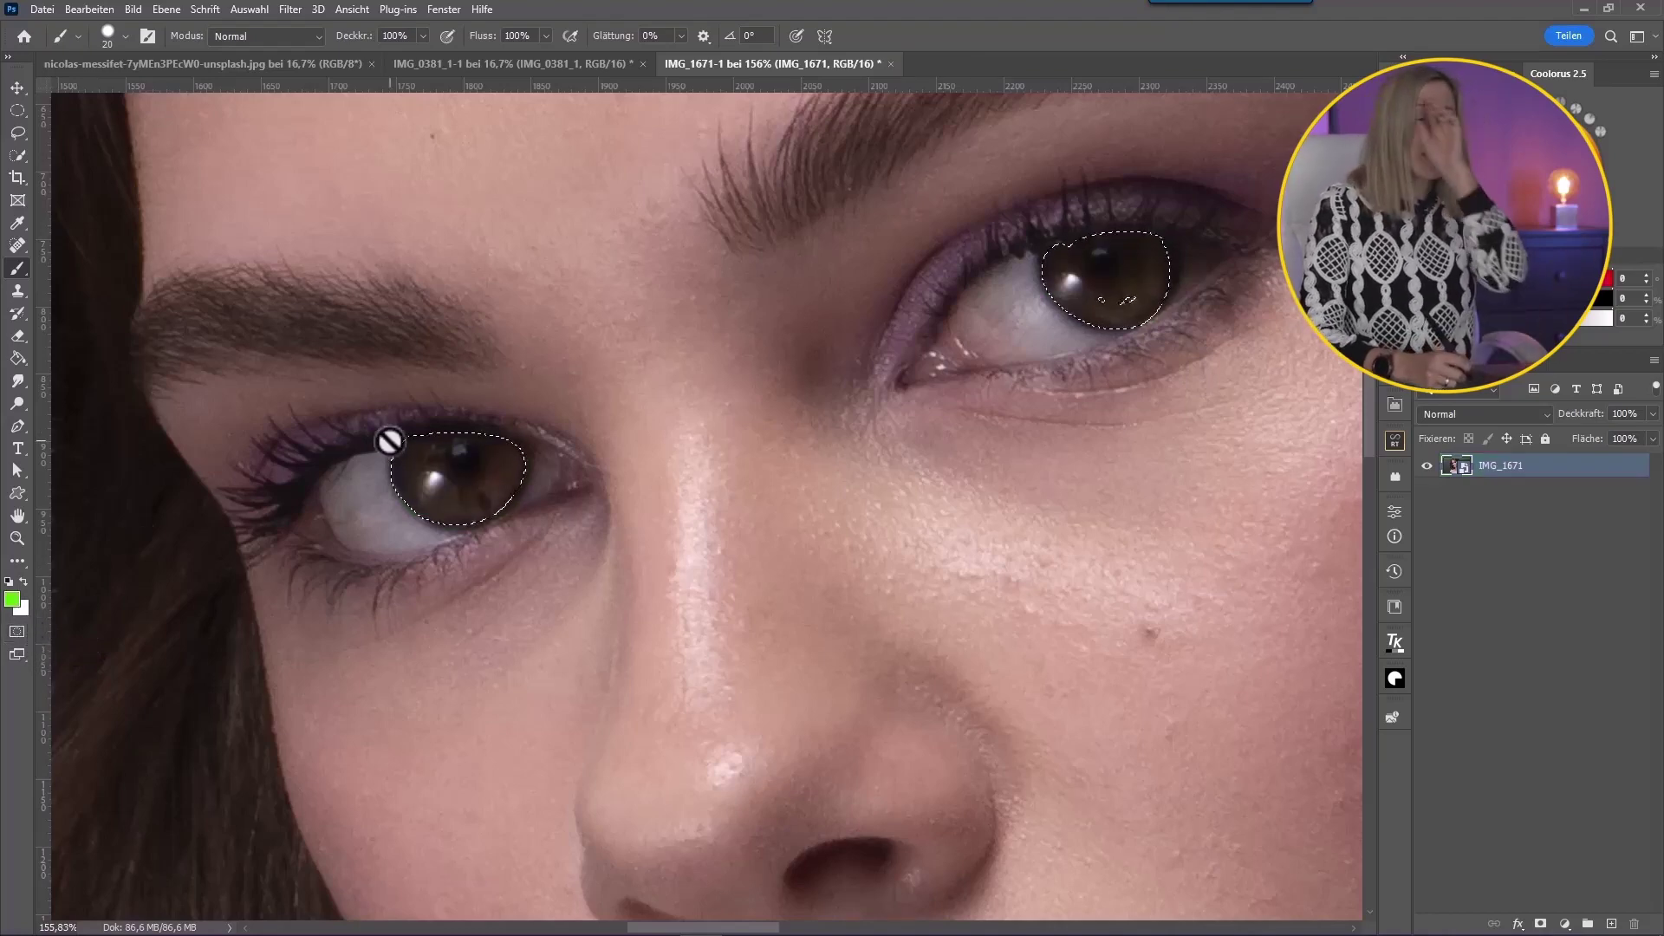
# Step: Create Gruppe 1 and give it a layer mask from the iris selection
pyautogui.click(1588, 924)
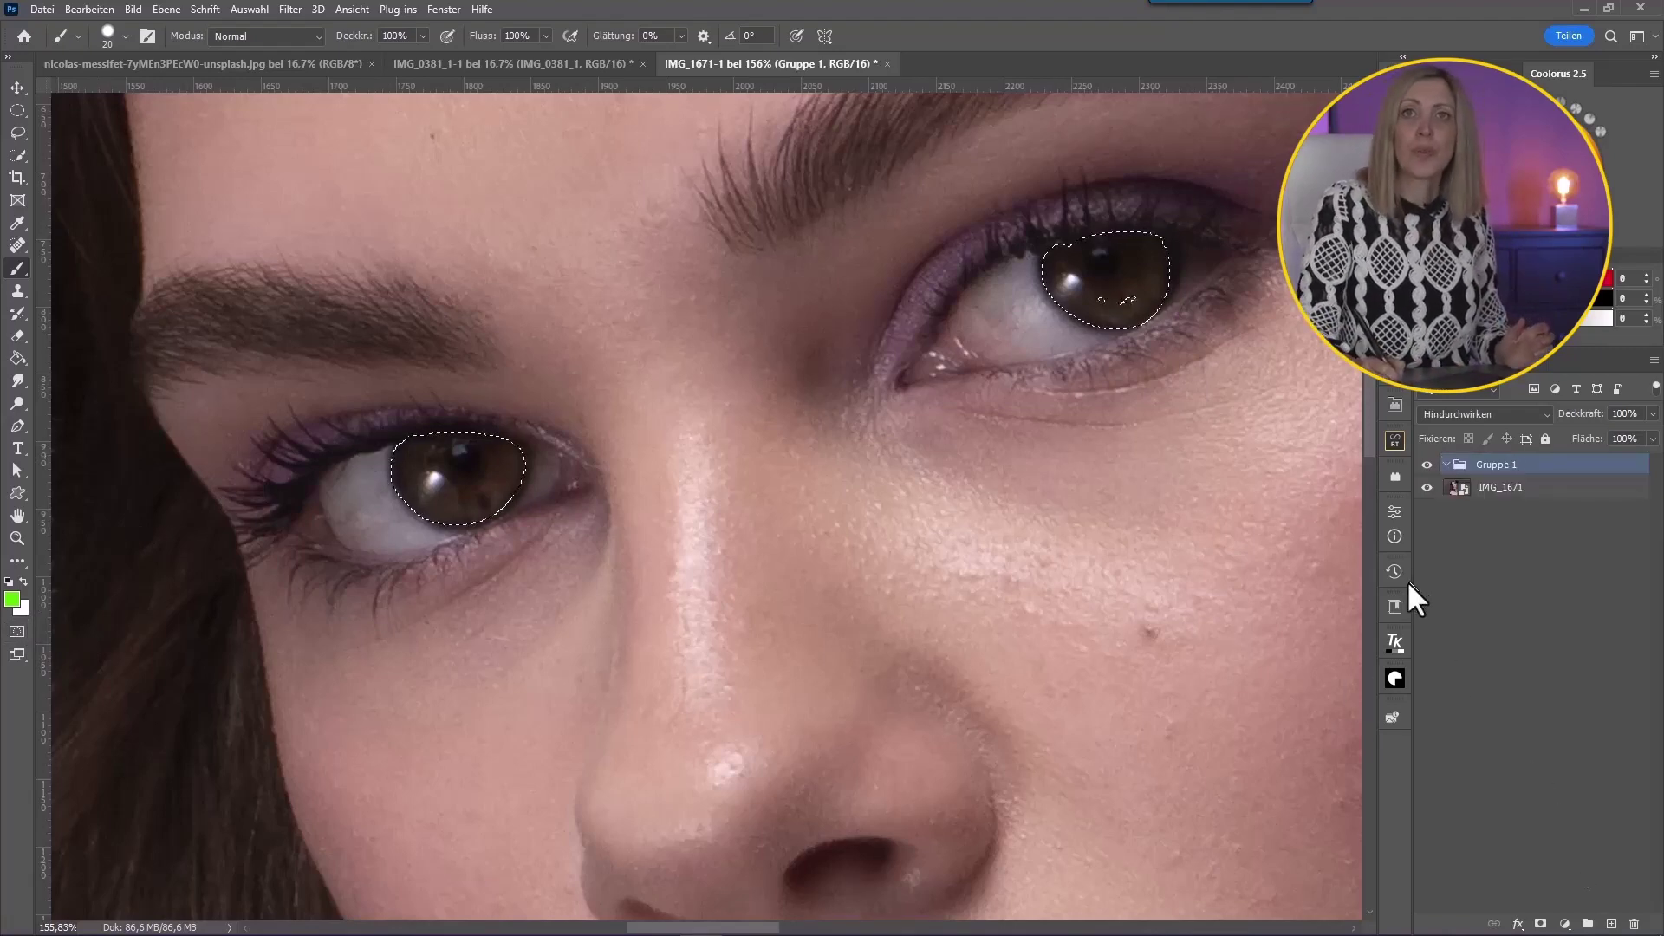
pyautogui.click(1542, 924)
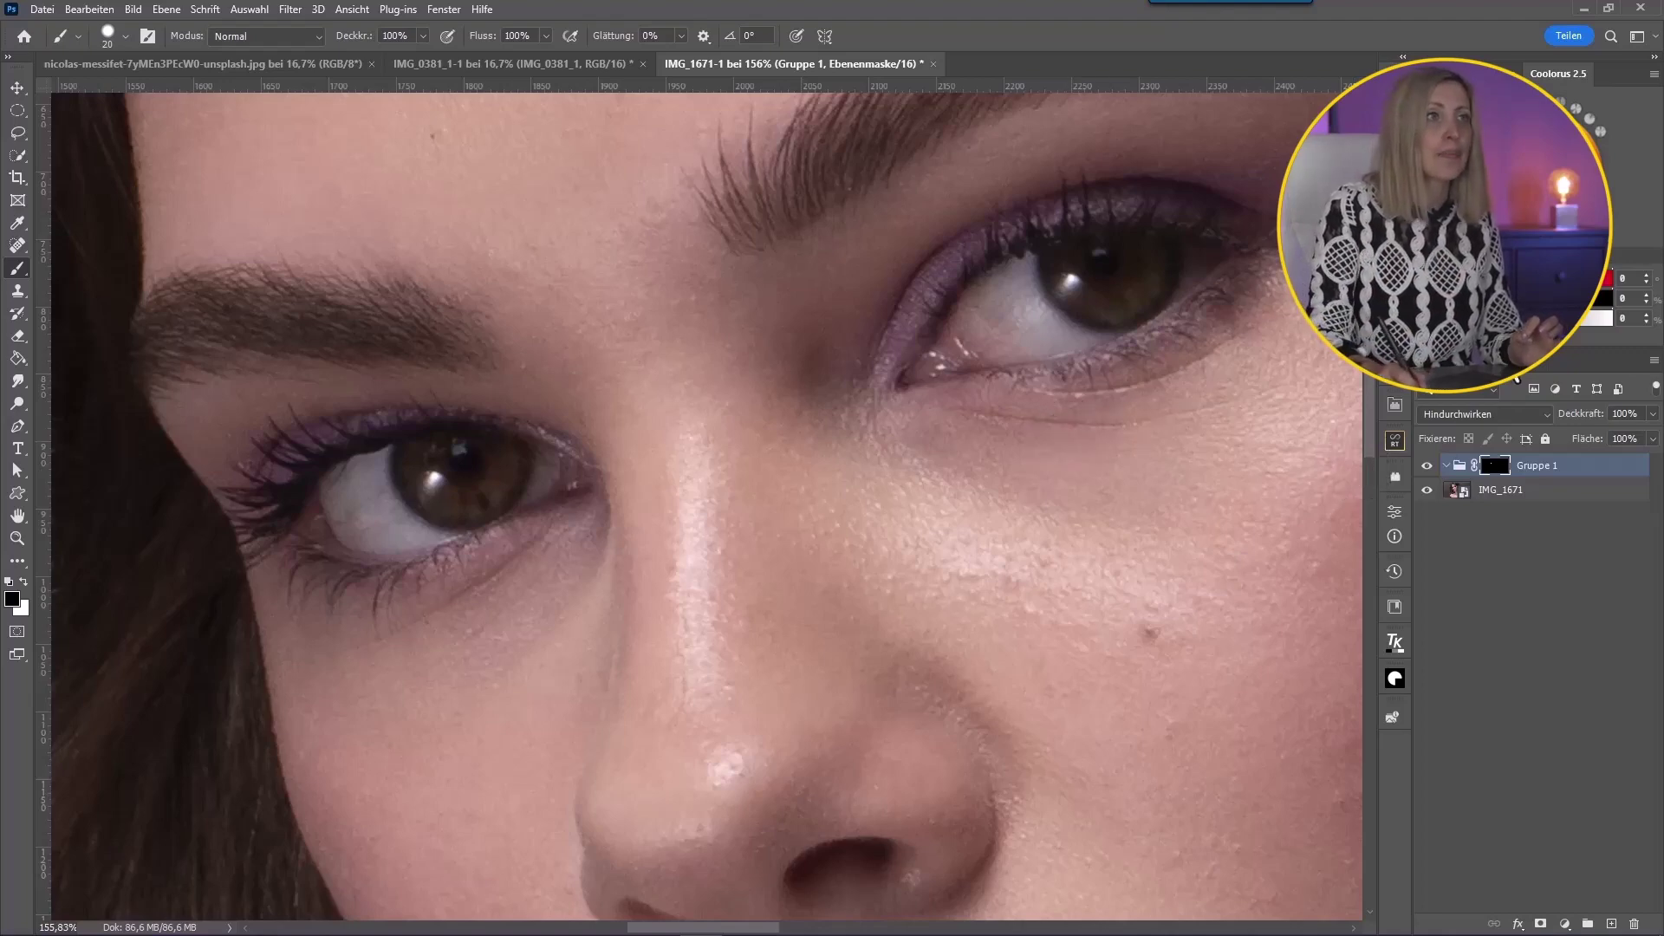
pyautogui.click(1566, 925)
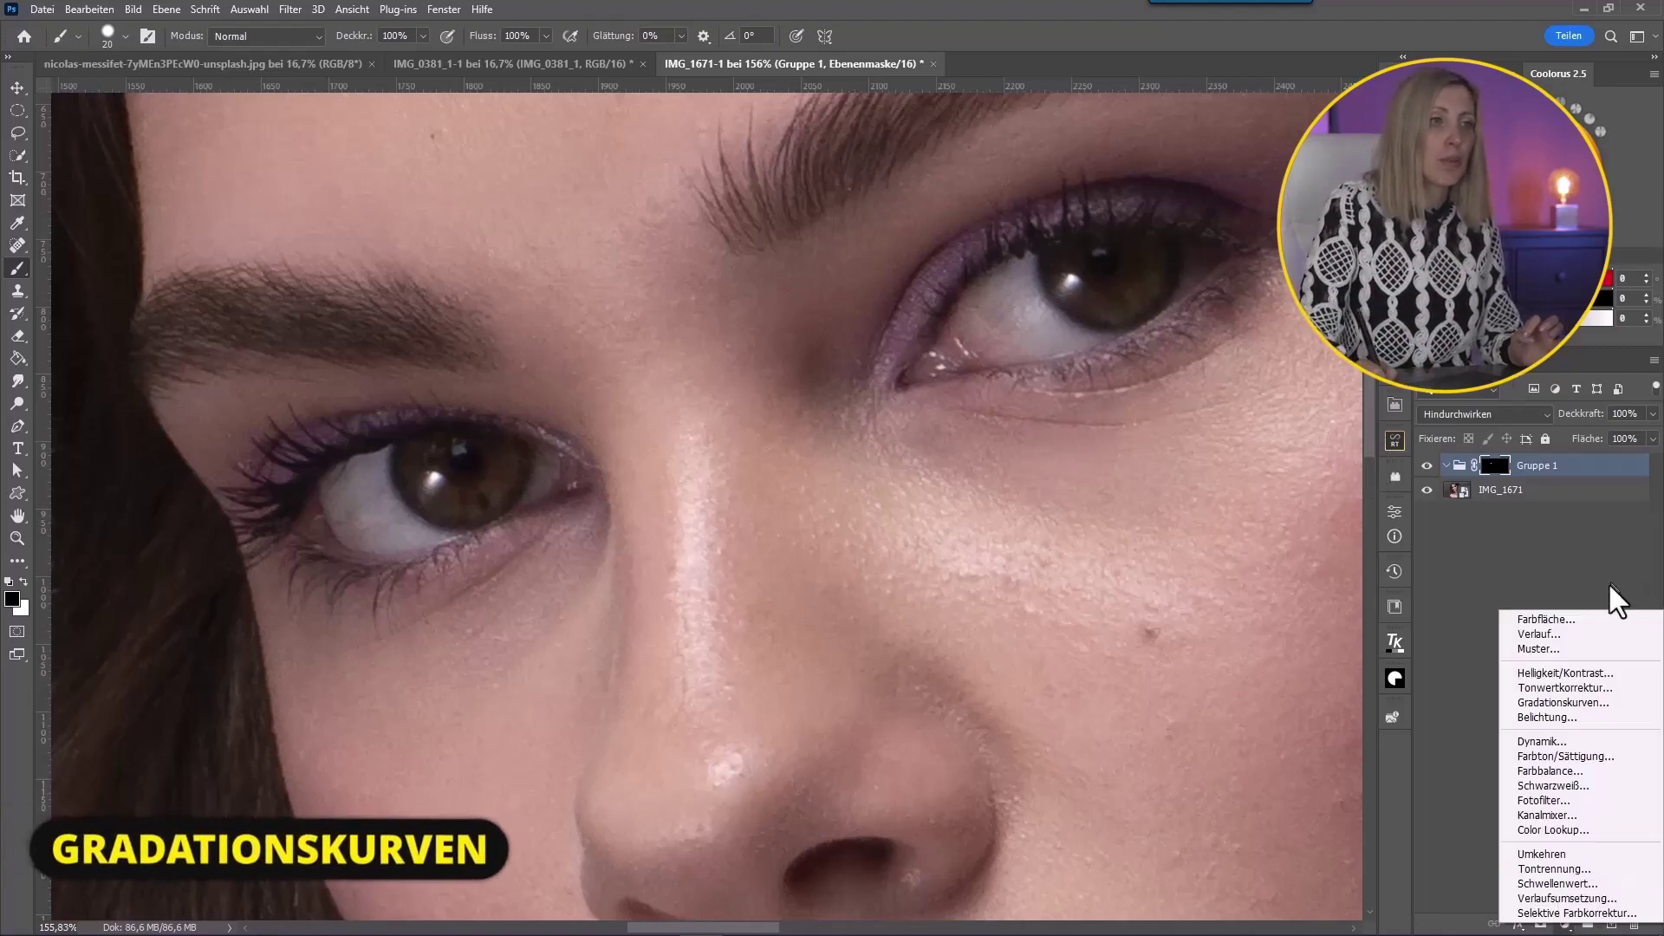
# Step: Add Kurven 1 with a reset curve, blended Linear abw. (Add.) at 25% opacity, then hidden
pyautogui.click(1554, 706)
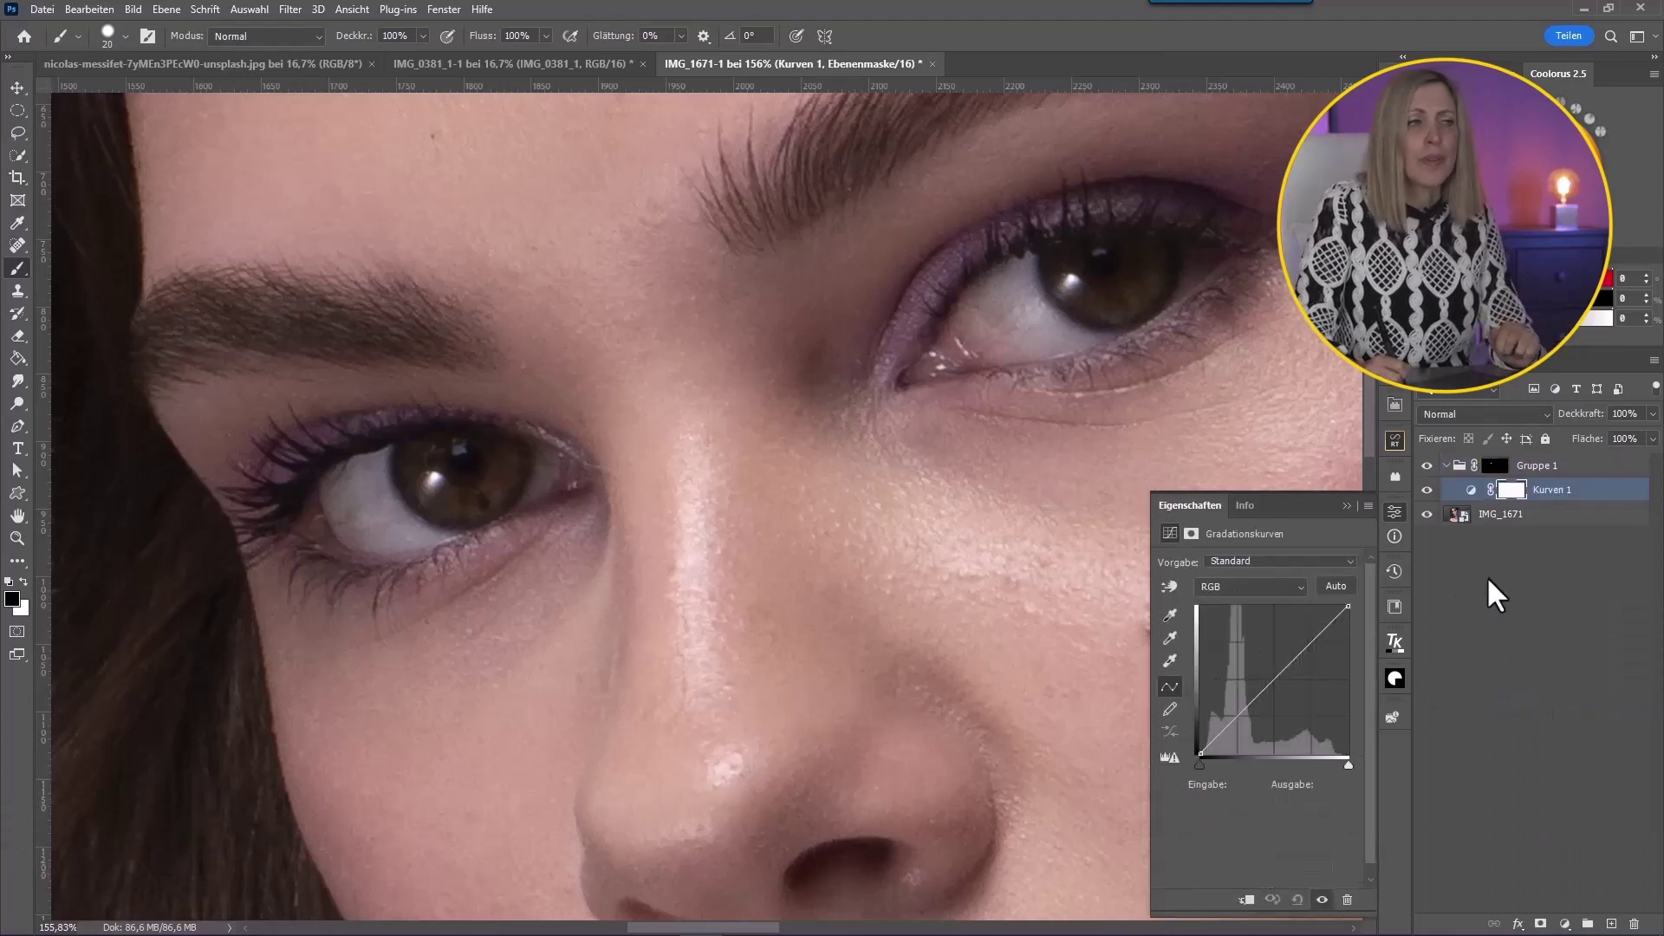
pyautogui.moveTo(1291, 663)
pyautogui.mouseDown()
pyautogui.moveTo(1291, 632)
pyautogui.moveTo(1272, 630)
pyautogui.mouseUp()
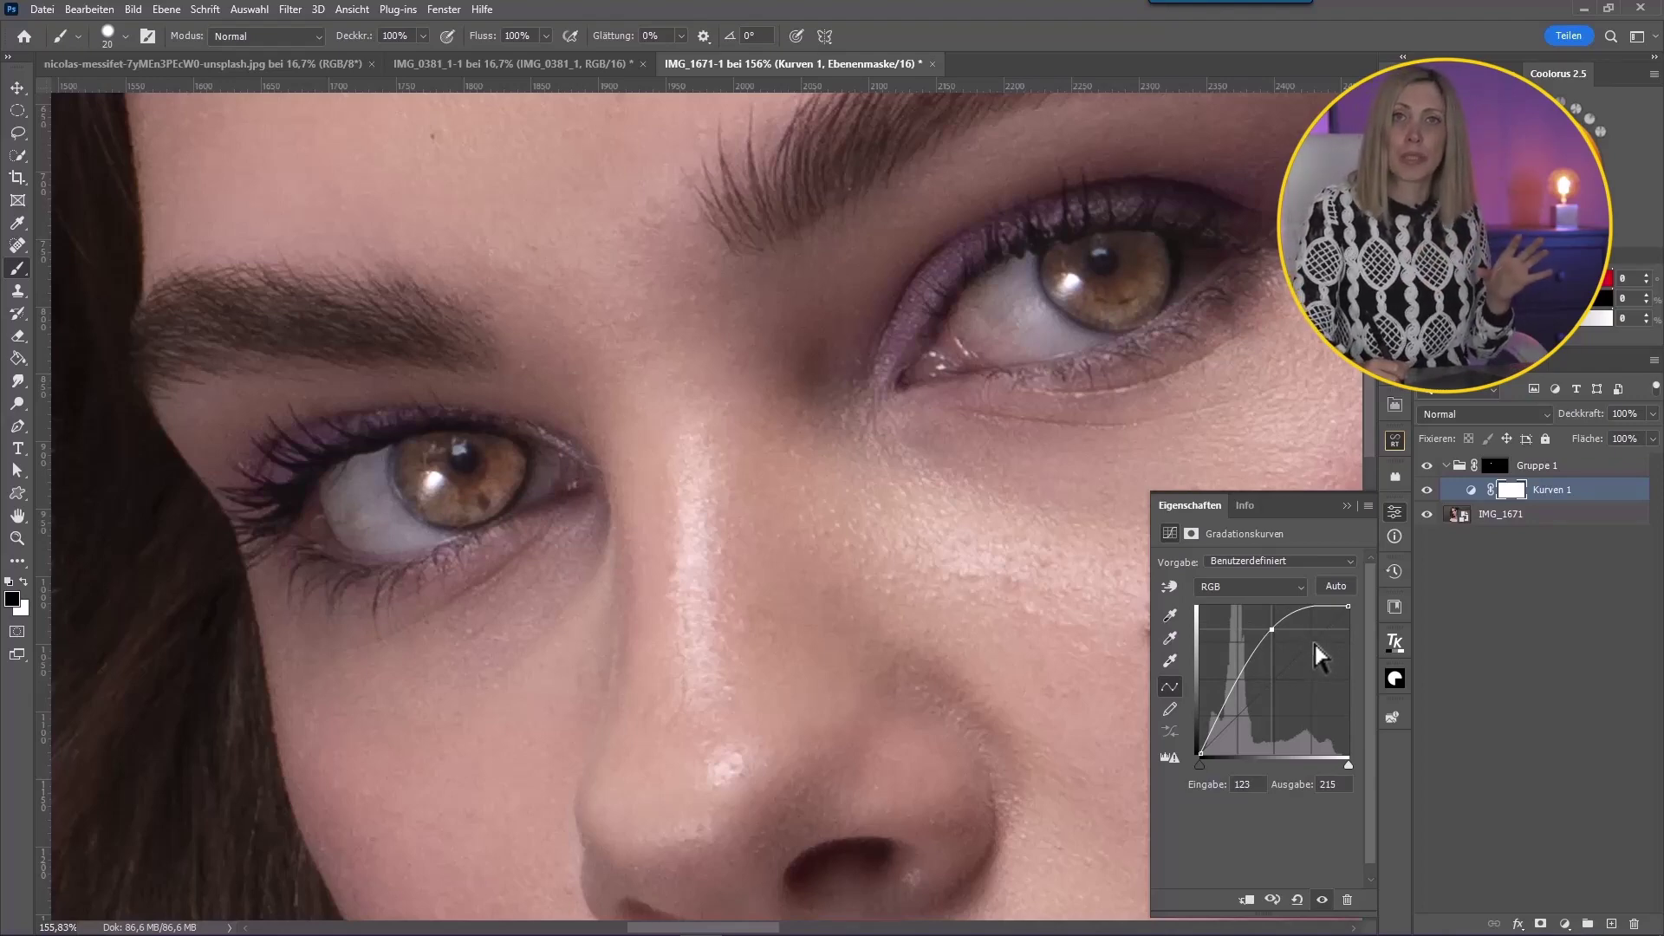
pyautogui.click(1298, 900)
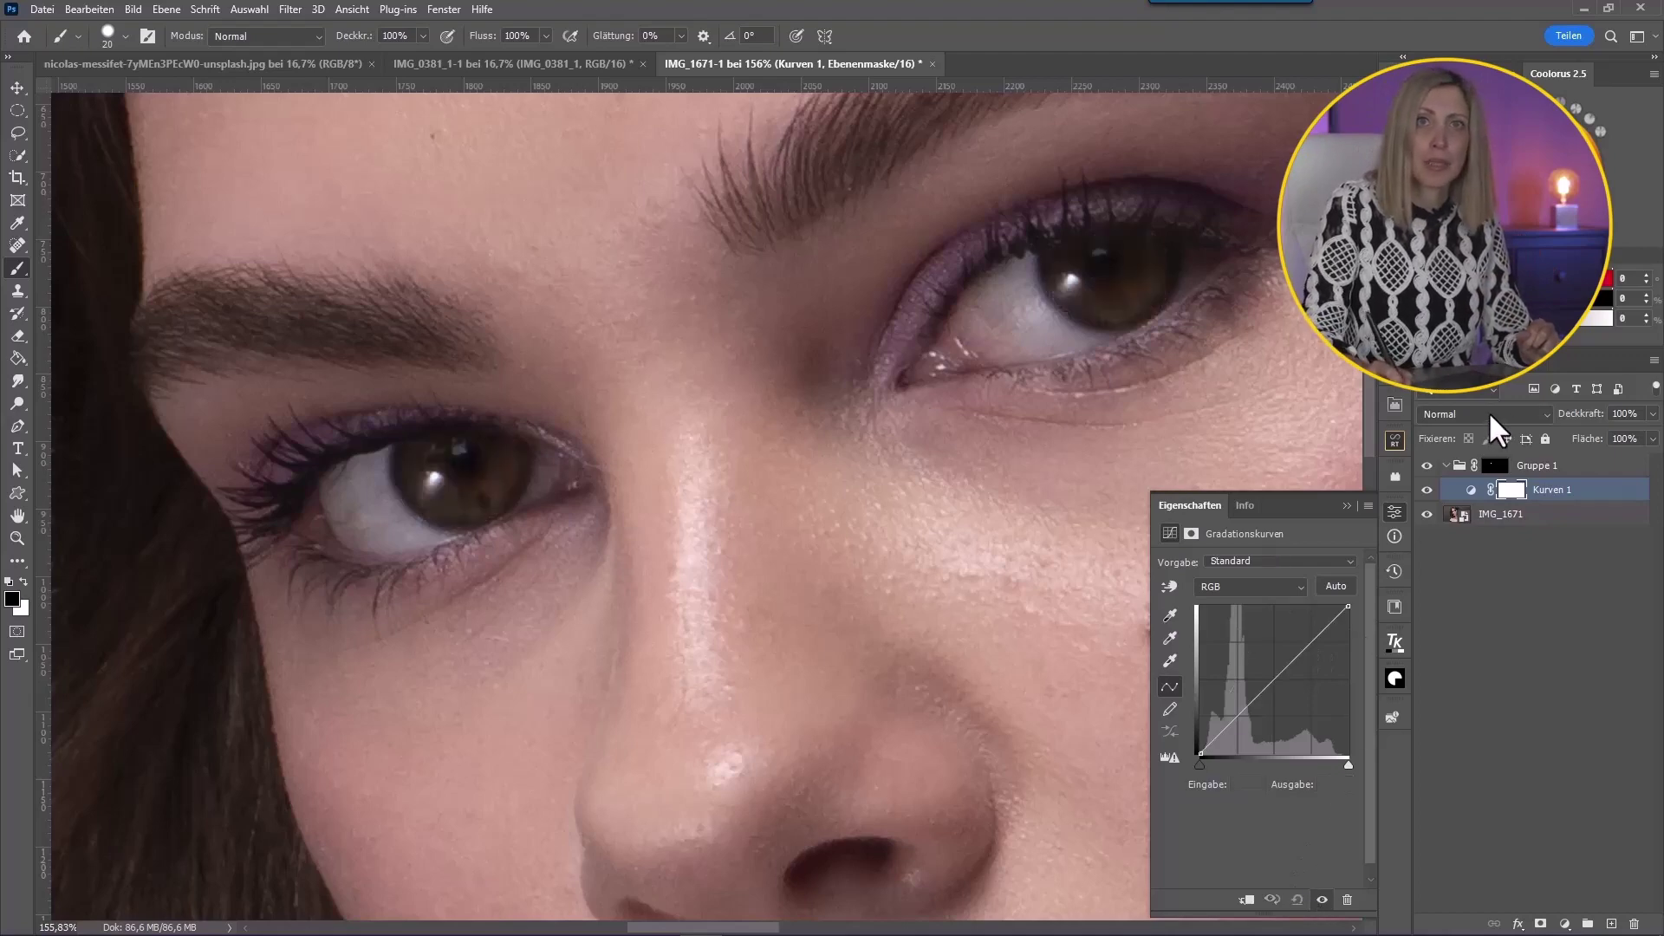
pyautogui.click(1489, 414)
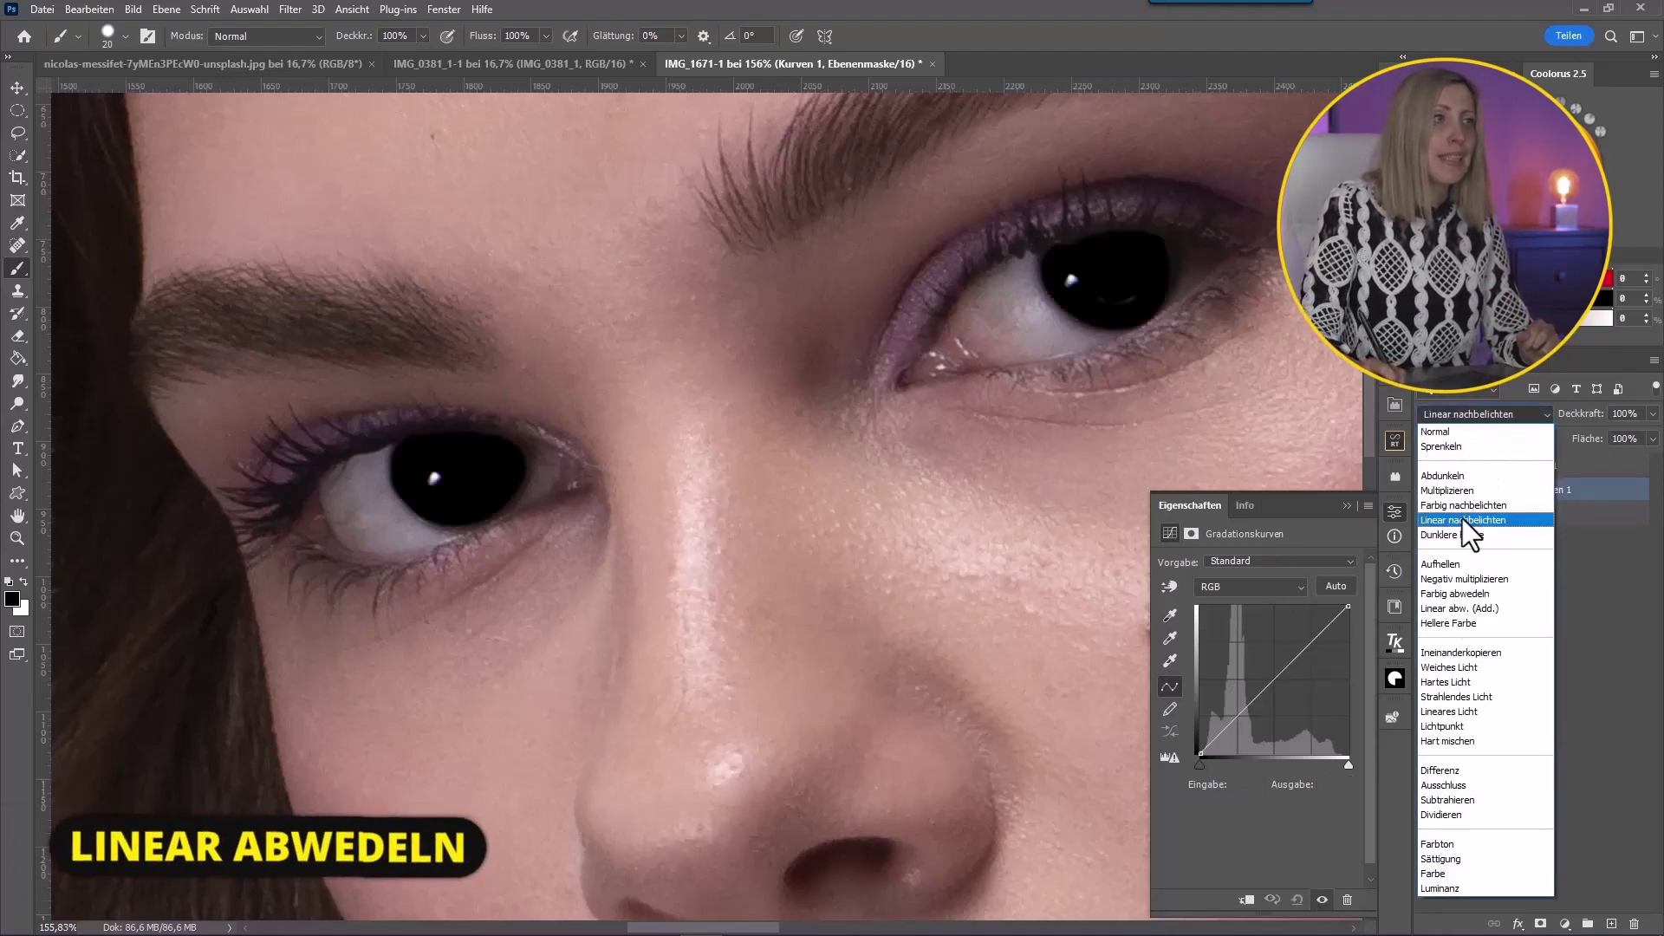
pyautogui.click(1465, 608)
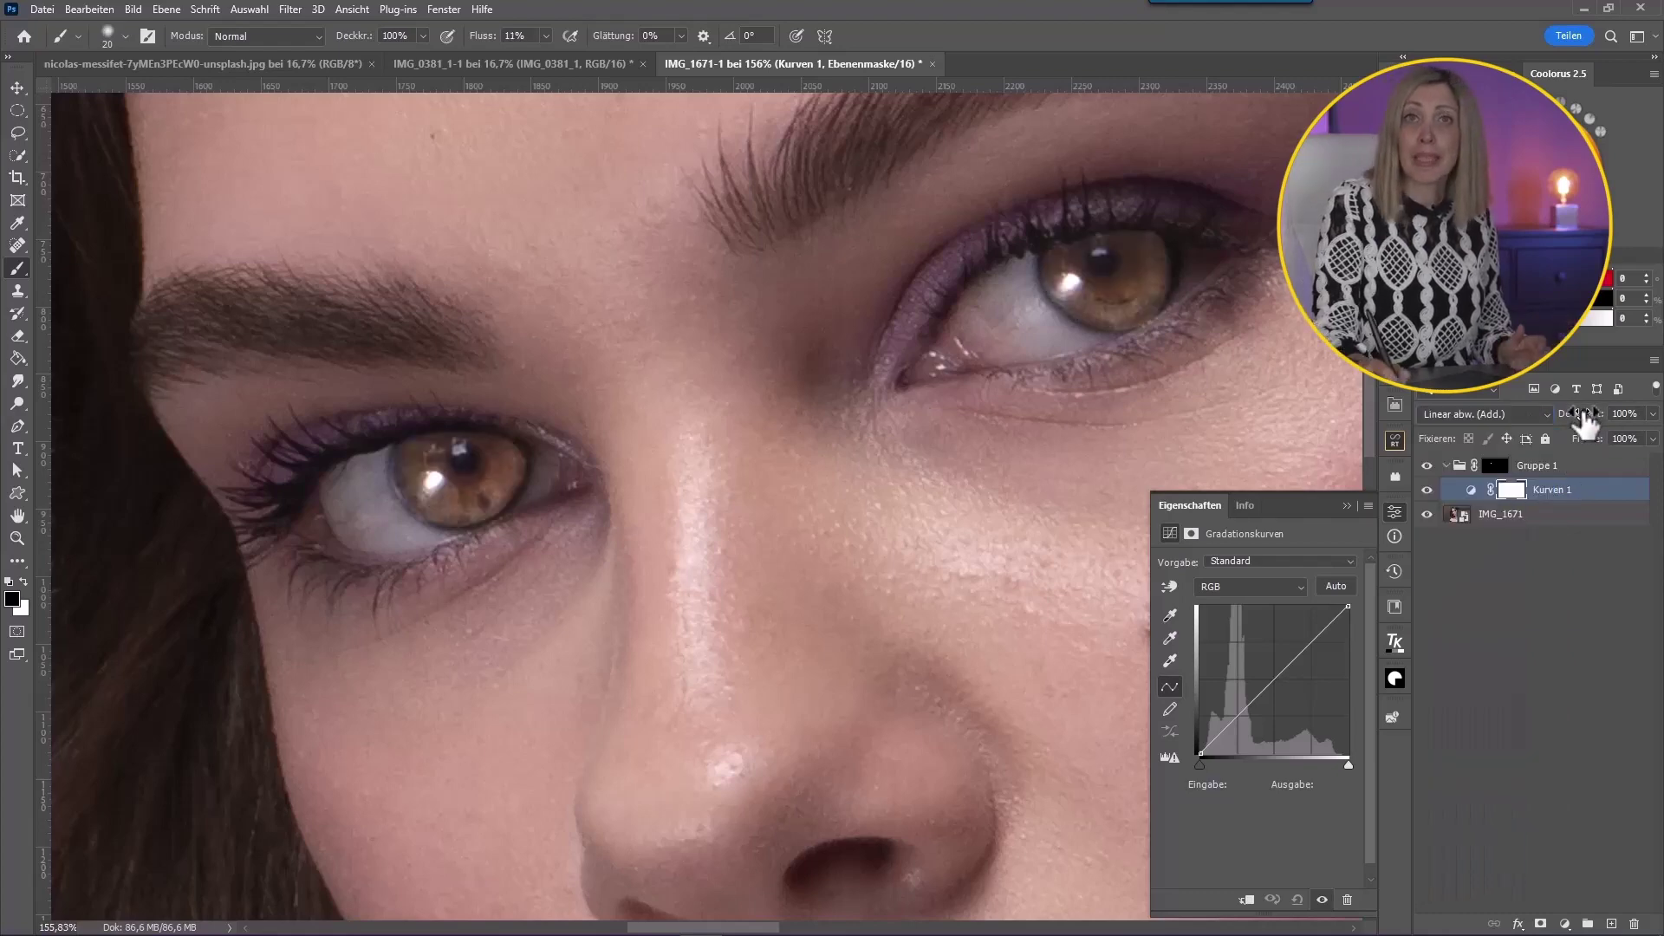
pyautogui.moveTo(1586, 416)
pyautogui.mouseDown()
pyautogui.moveTo(1437, 412)
pyautogui.moveTo(1462, 399)
pyautogui.mouseUp()
pyautogui.click(1427, 490)
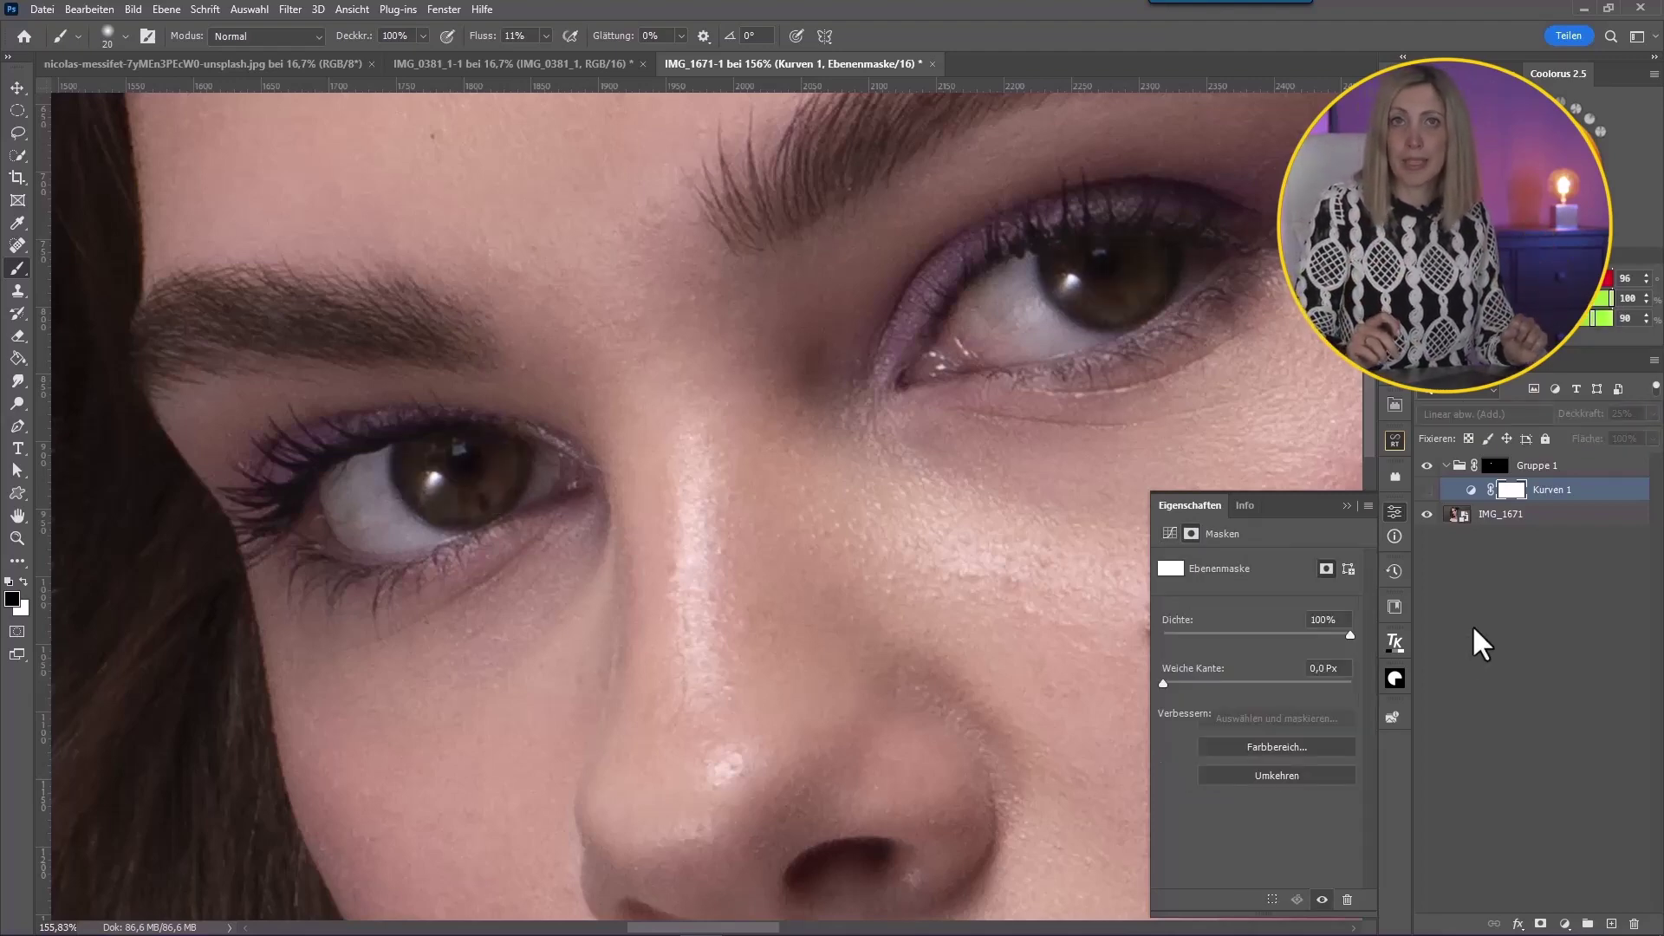
# Step: Add a Farbfläche fill layer, Farbfüllung 1, colored white (ffffff)
pyautogui.click(1565, 925)
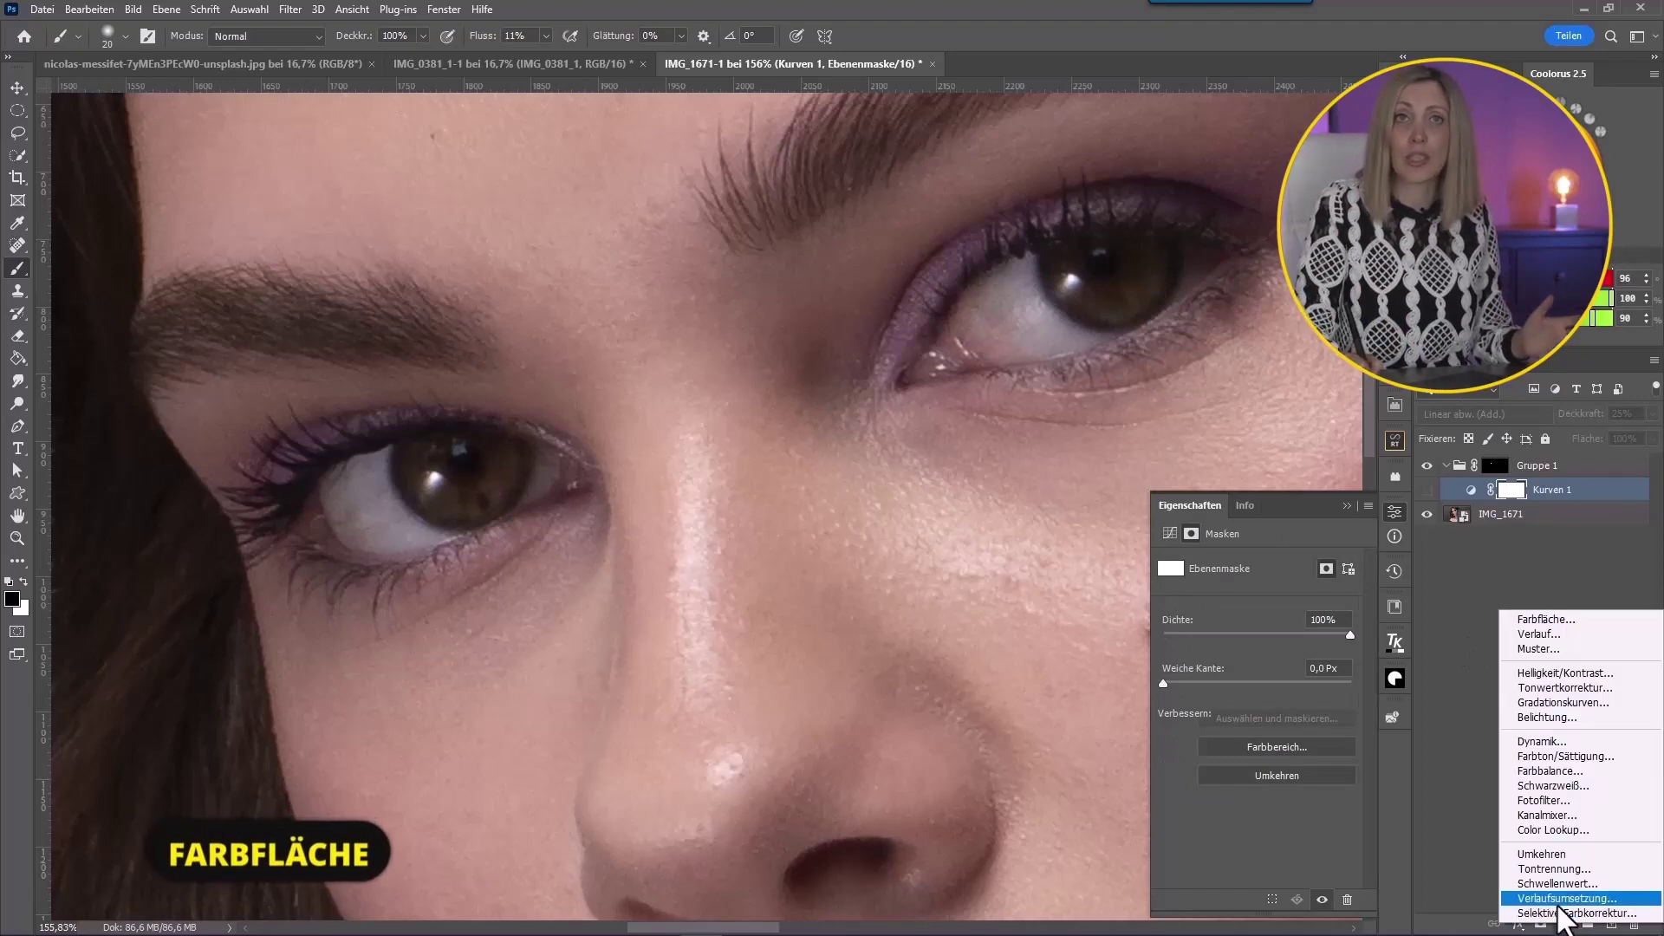
pyautogui.click(1548, 619)
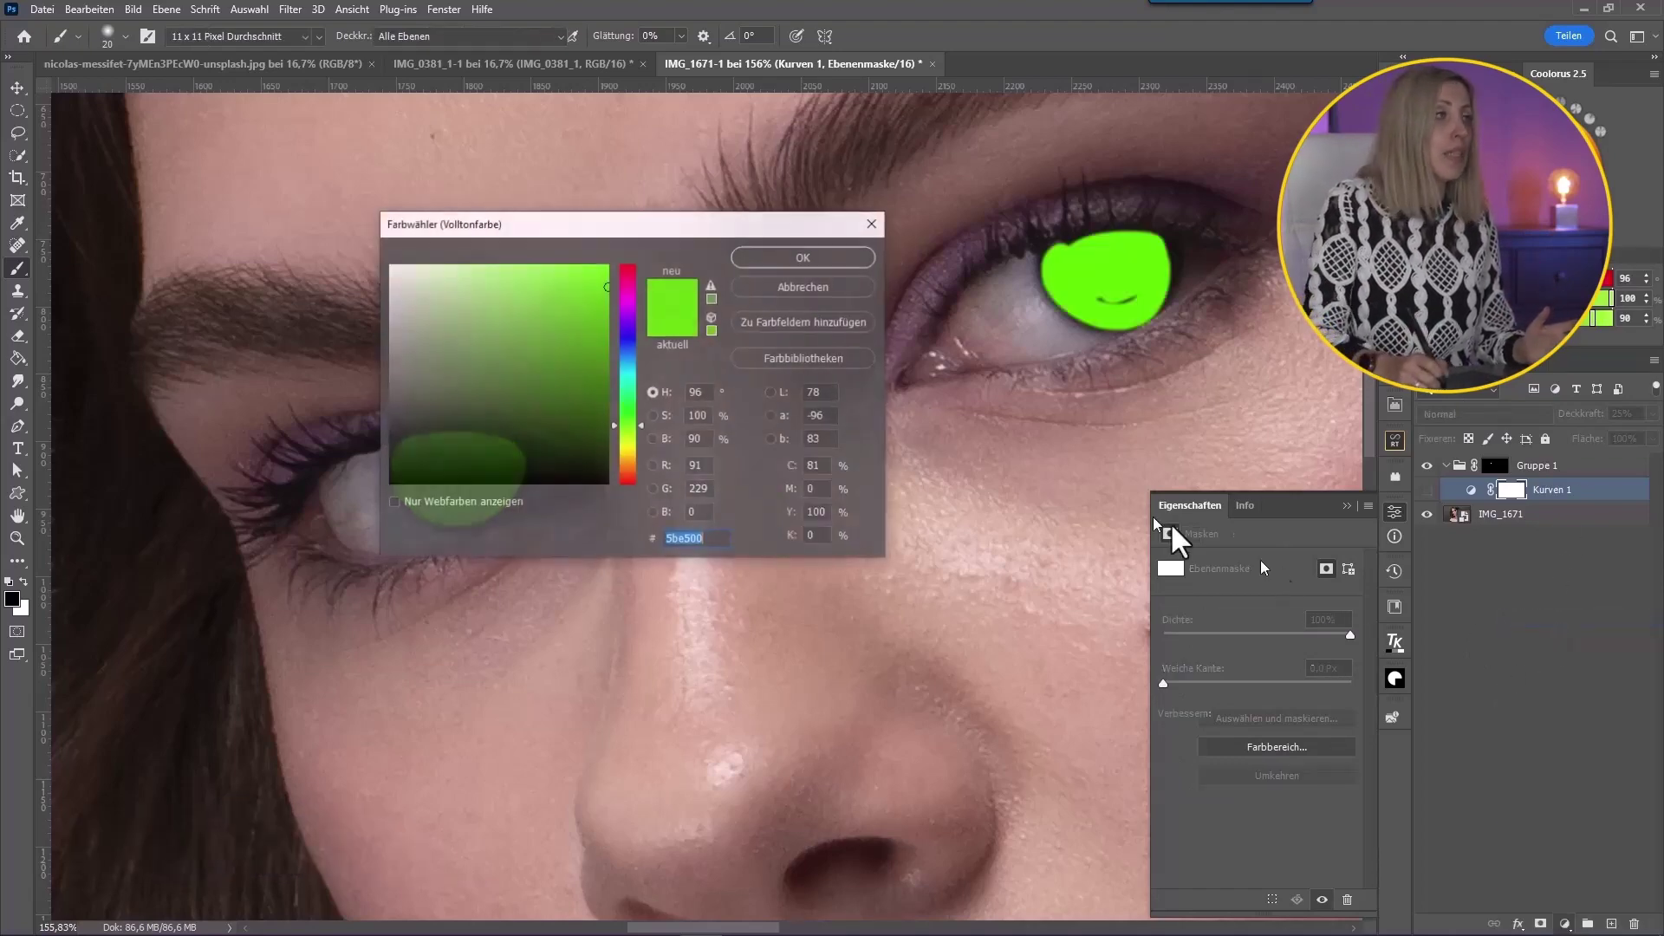
pyautogui.click(447, 295)
pyautogui.write('ffffff')
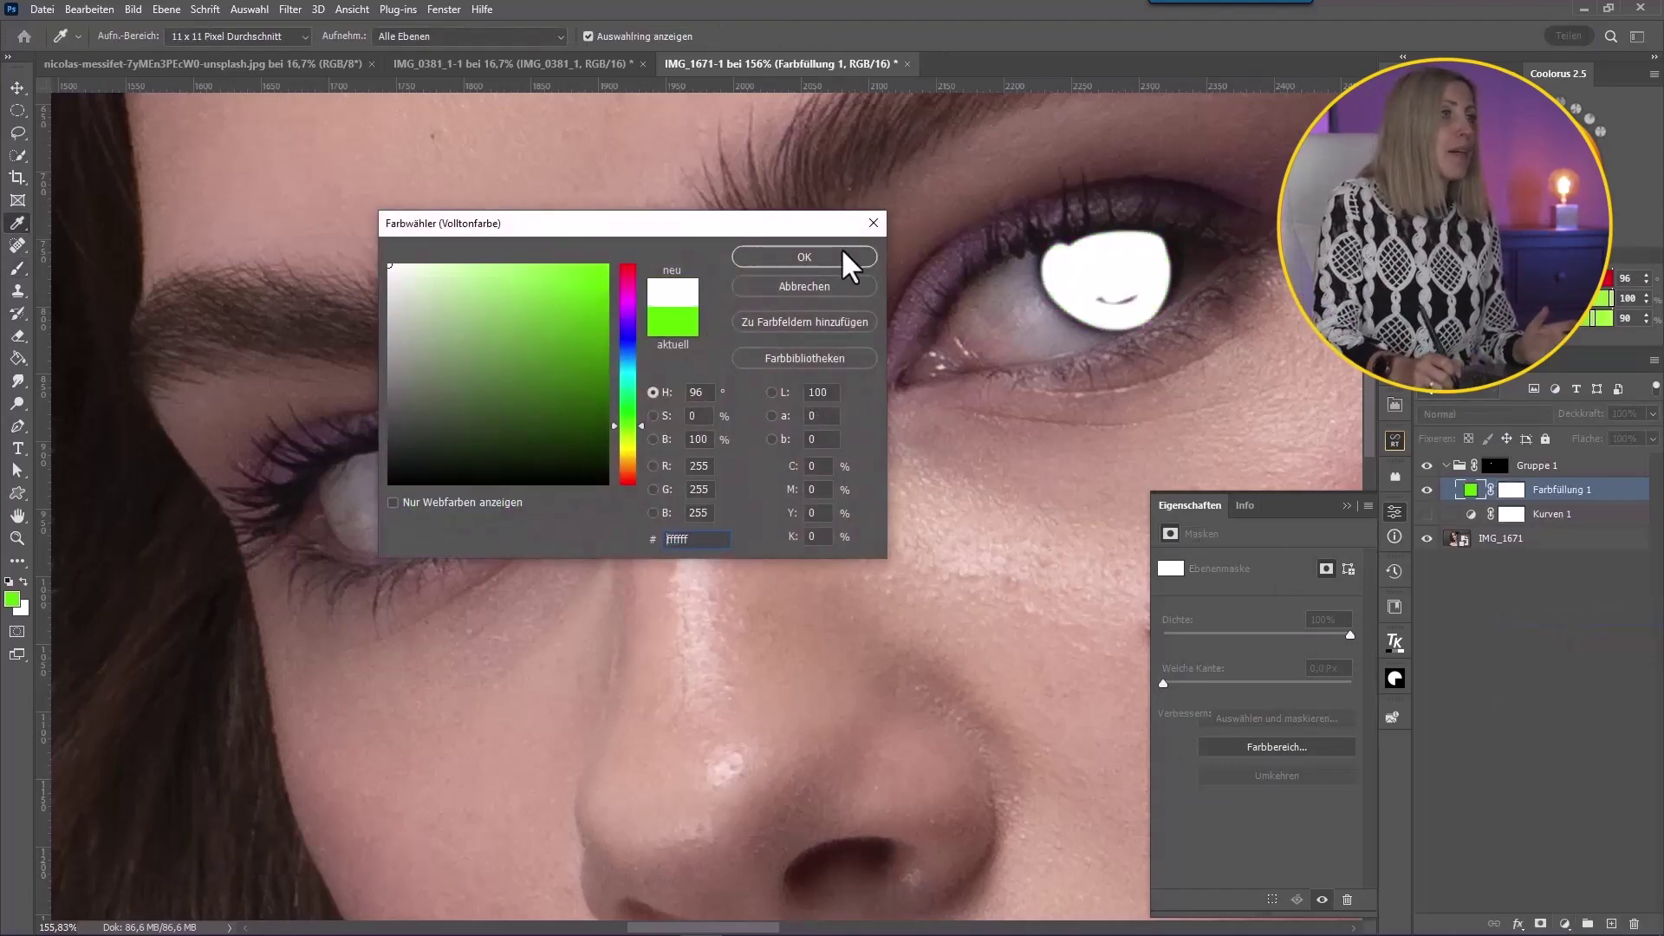
pyautogui.click(851, 260)
# Step: Select the Gruppe 1 mask with the Brush and default black and white colours
pyautogui.click(1495, 466)
pyautogui.press('b')
pyautogui.press('d')
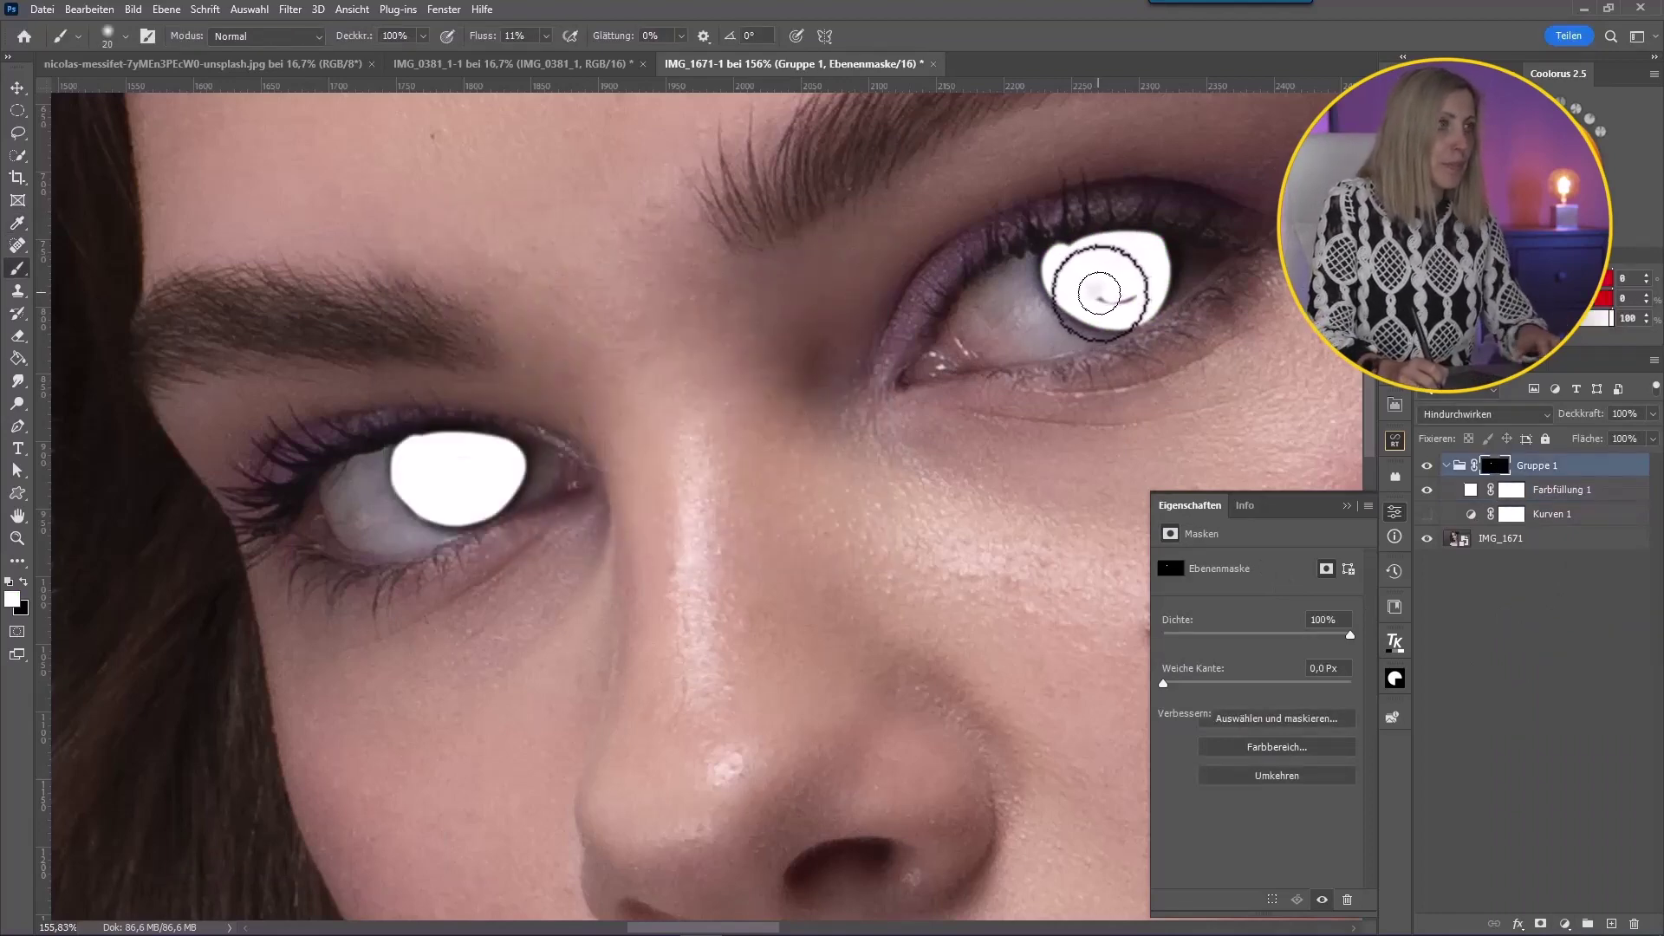
# Step: Paint white at full flow on the Gruppe 1 mask over both irises' lower edges
pyautogui.press('x')
pyautogui.press('[')
pyautogui.press('[')
pyautogui.press('[')
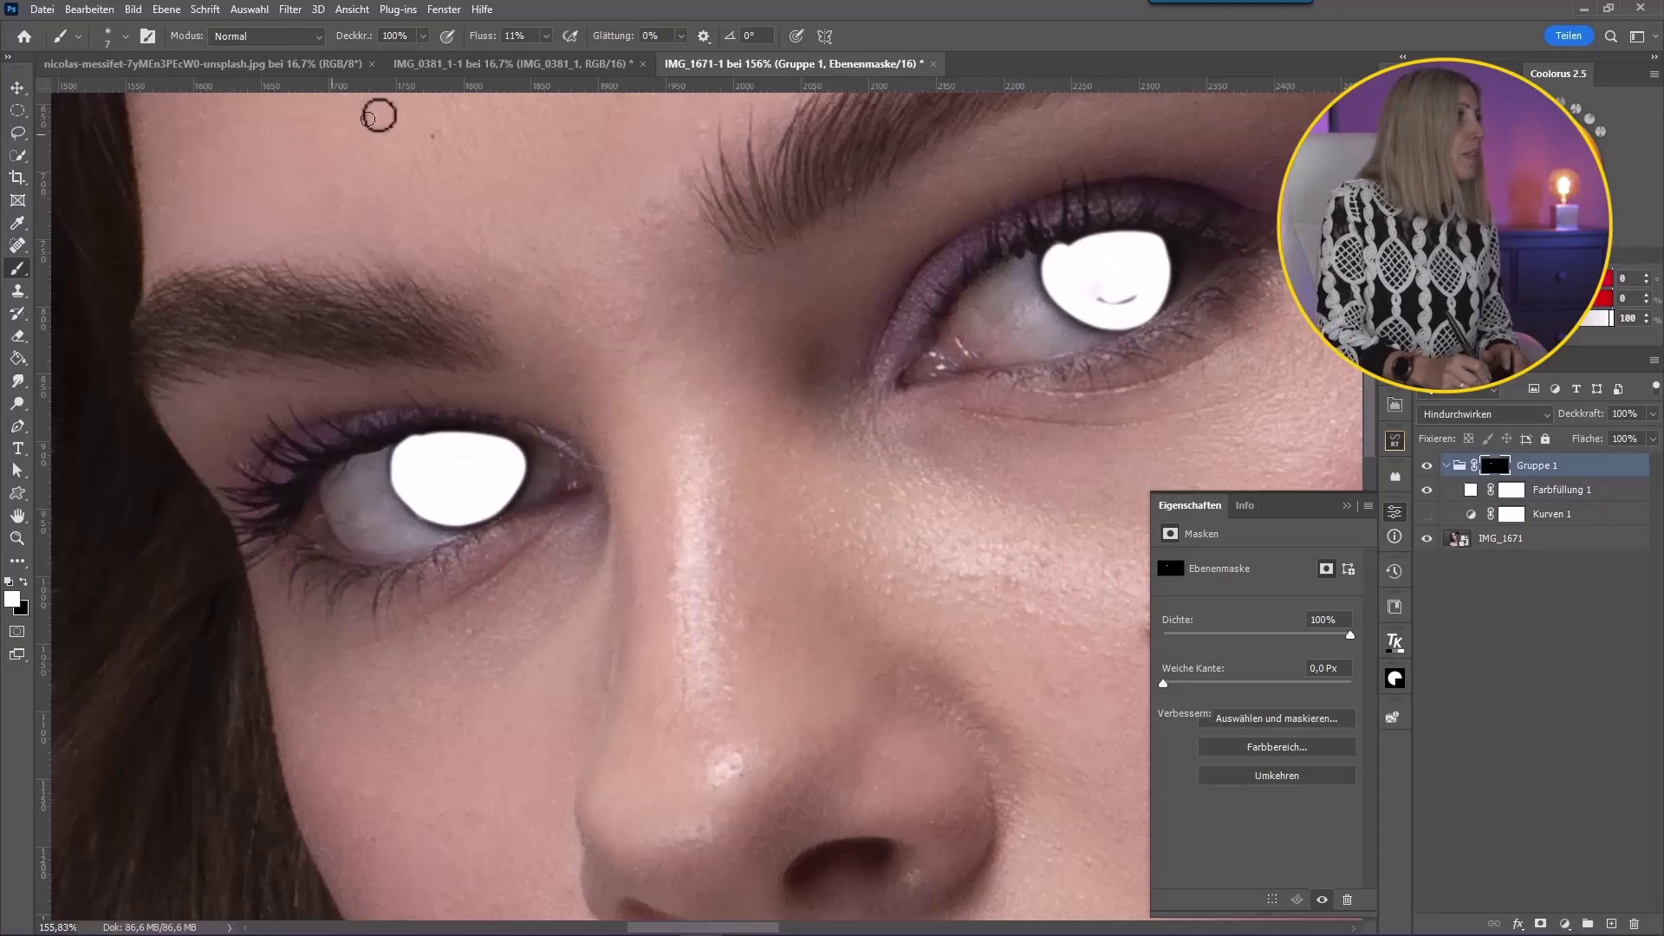
pyautogui.moveTo(478, 37); pyautogui.dragTo(583, 48)
pyautogui.press('[')
pyautogui.press('[')
pyautogui.press('[')
pyautogui.press('[')
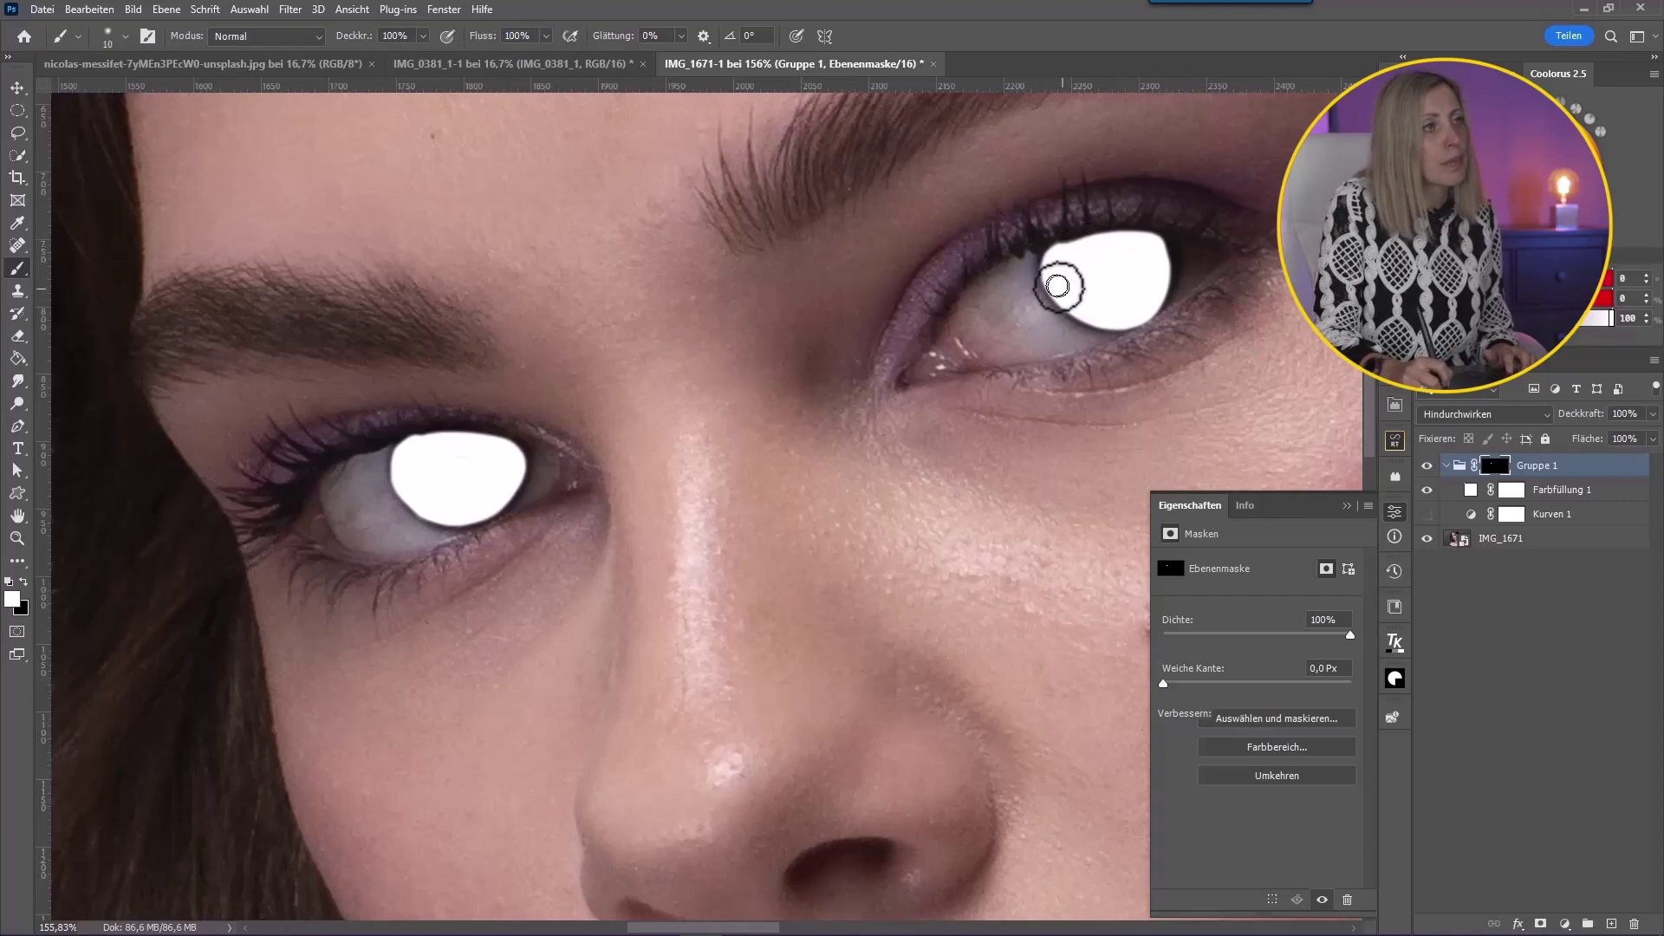
pyautogui.moveTo(1059, 271); pyautogui.dragTo(1080, 313)
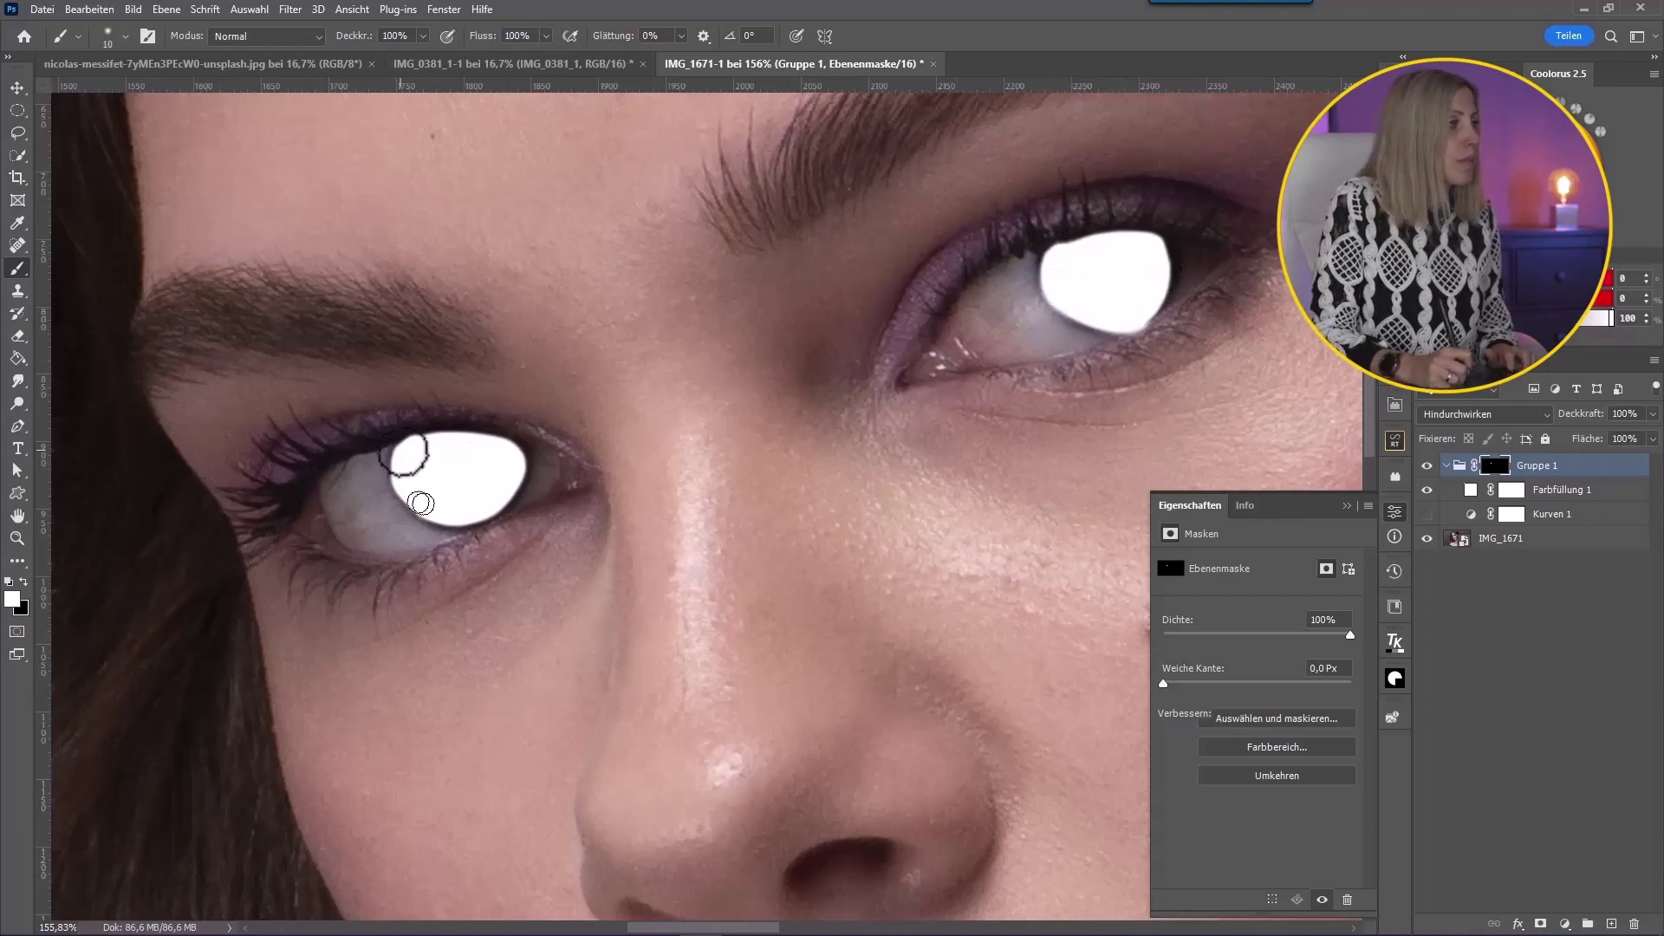
pyautogui.moveTo(404, 453)
pyautogui.mouseDown()
pyautogui.moveTo(434, 494)
pyautogui.moveTo(476, 502)
pyautogui.moveTo(412, 511)
pyautogui.mouseUp()
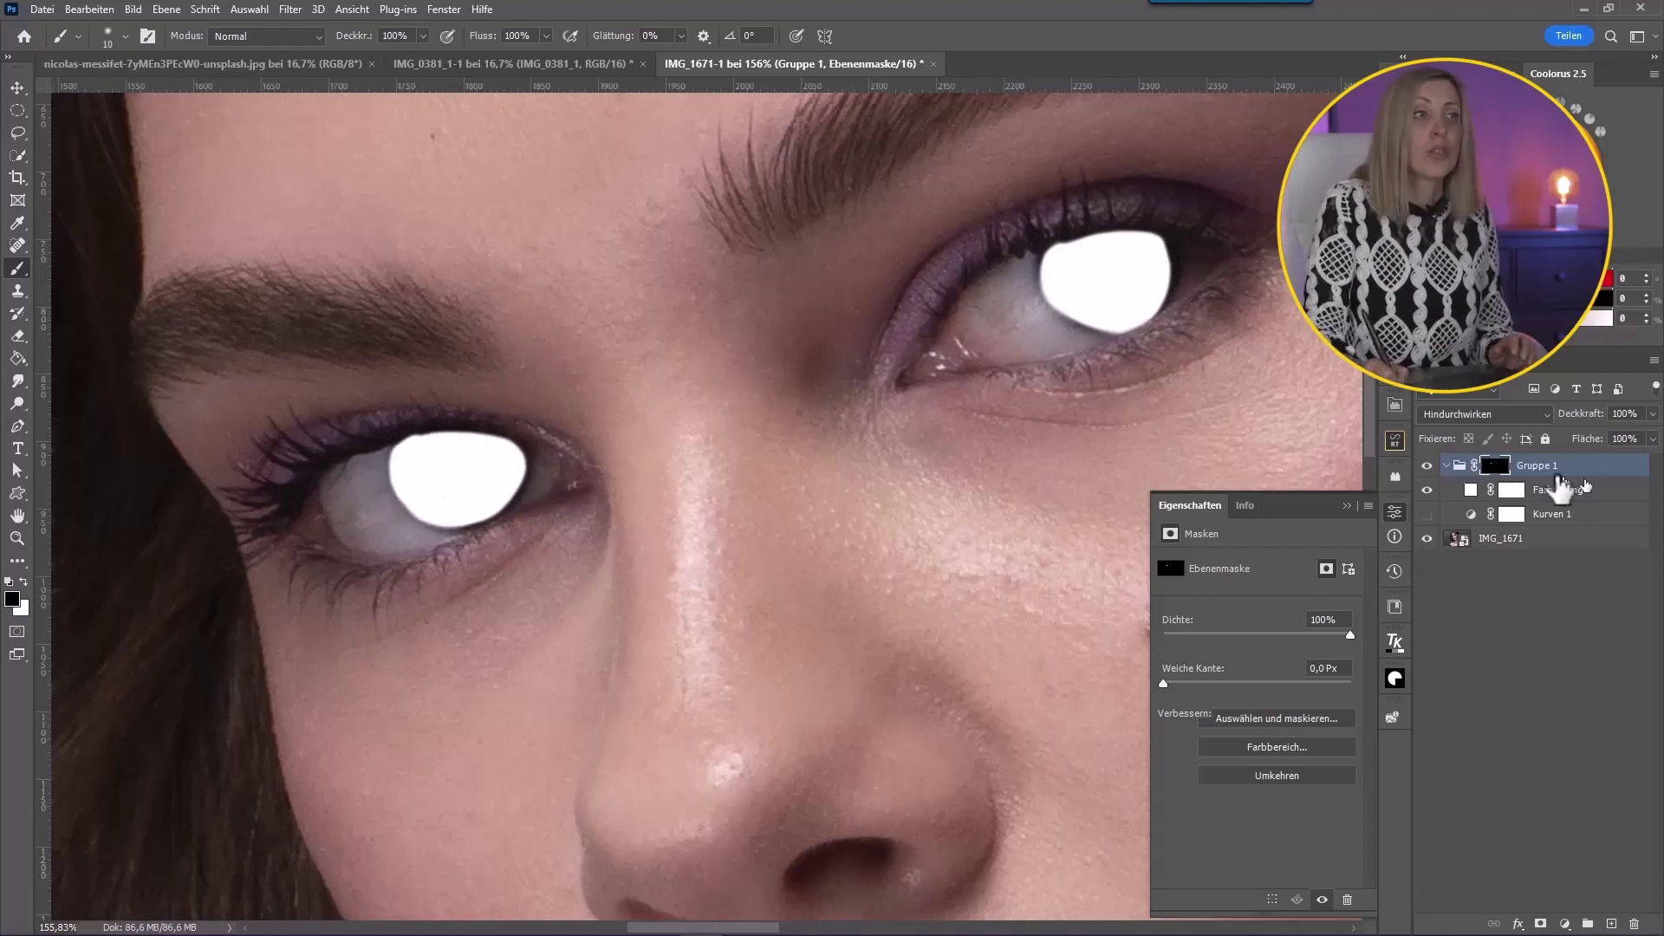
pyautogui.click(1471, 490)
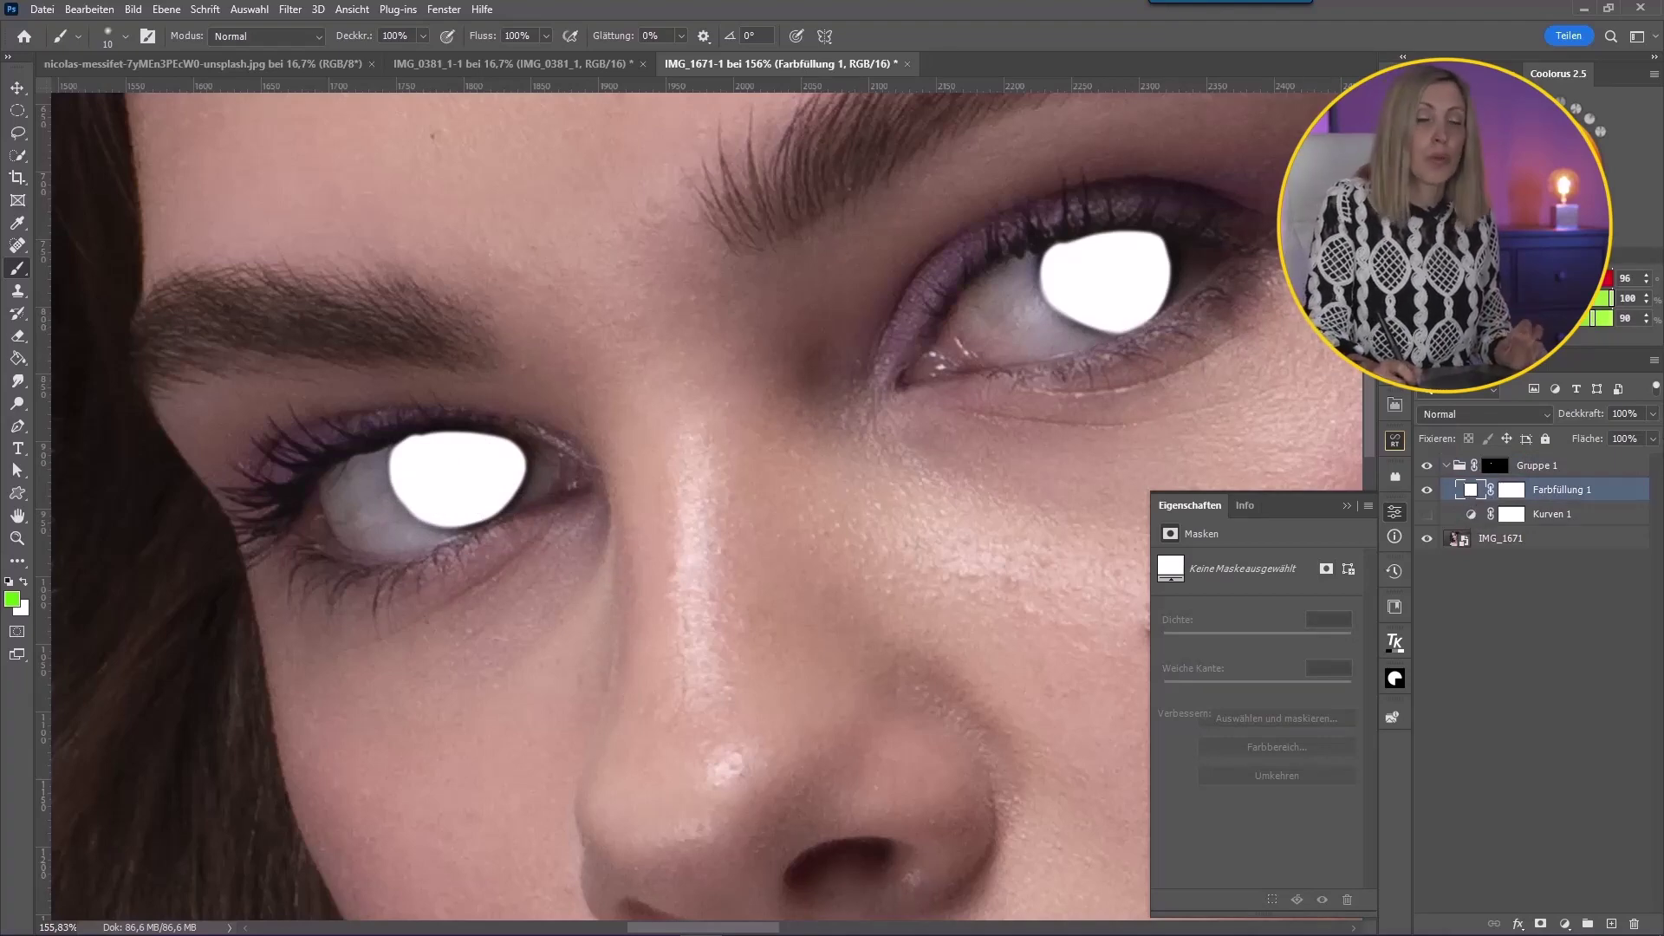
# Step: Blend Farbfüllung 1 as Ineinanderkopieren at 75% opacity and invert its mask to black
pyautogui.click(1444, 404)
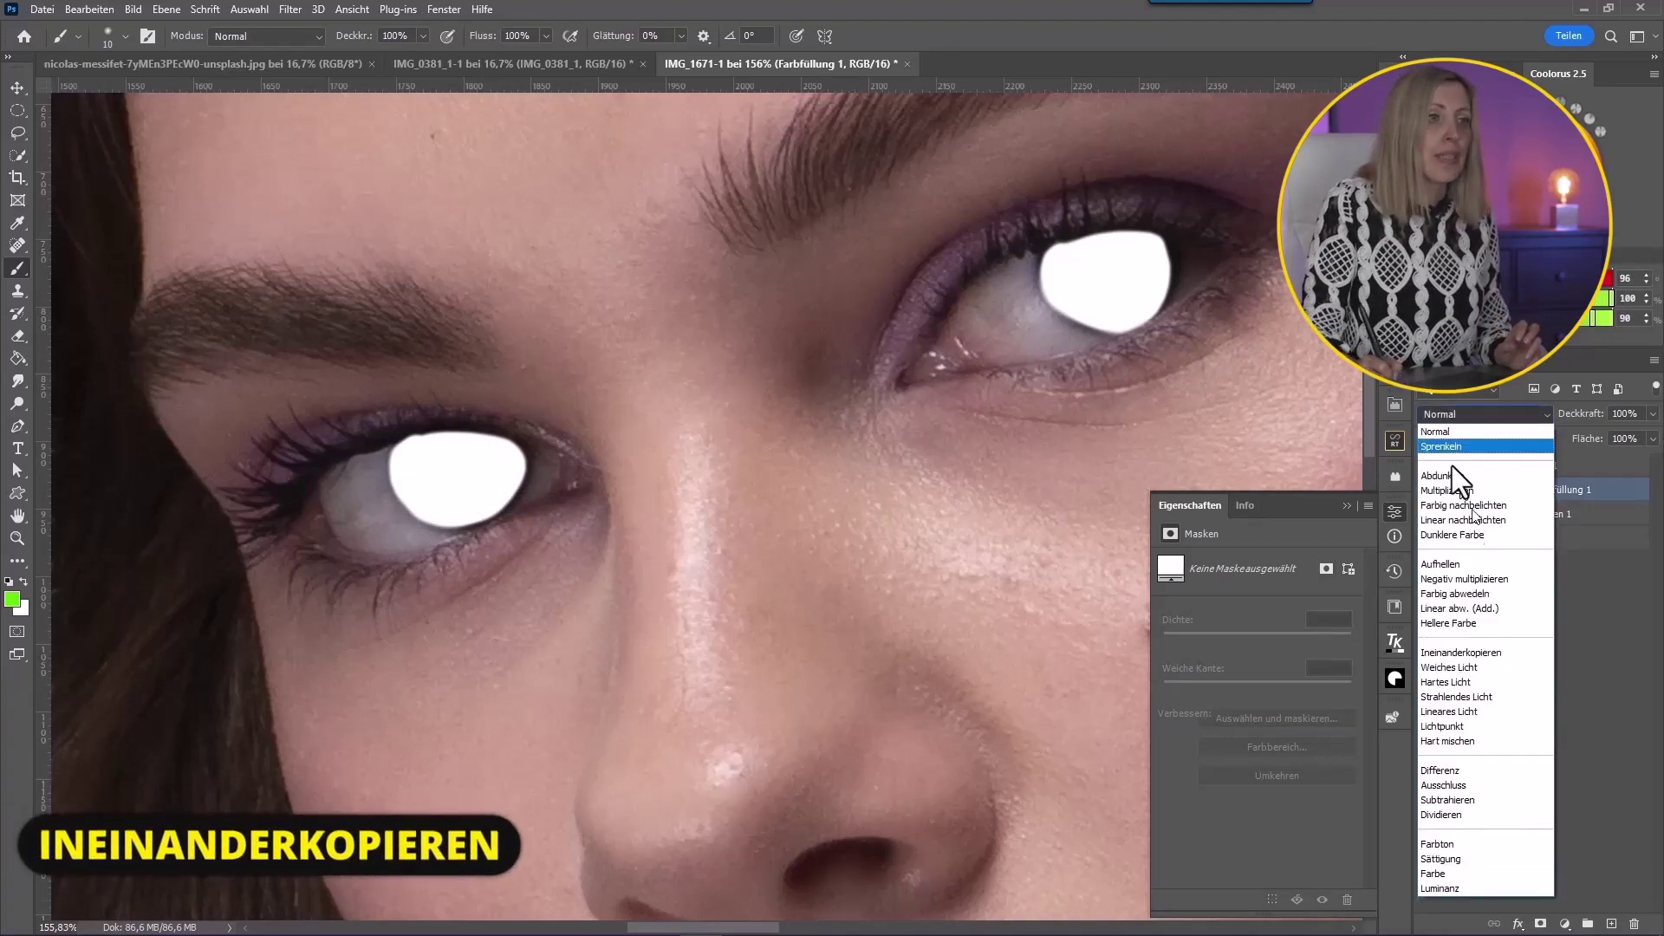
pyautogui.click(1448, 657)
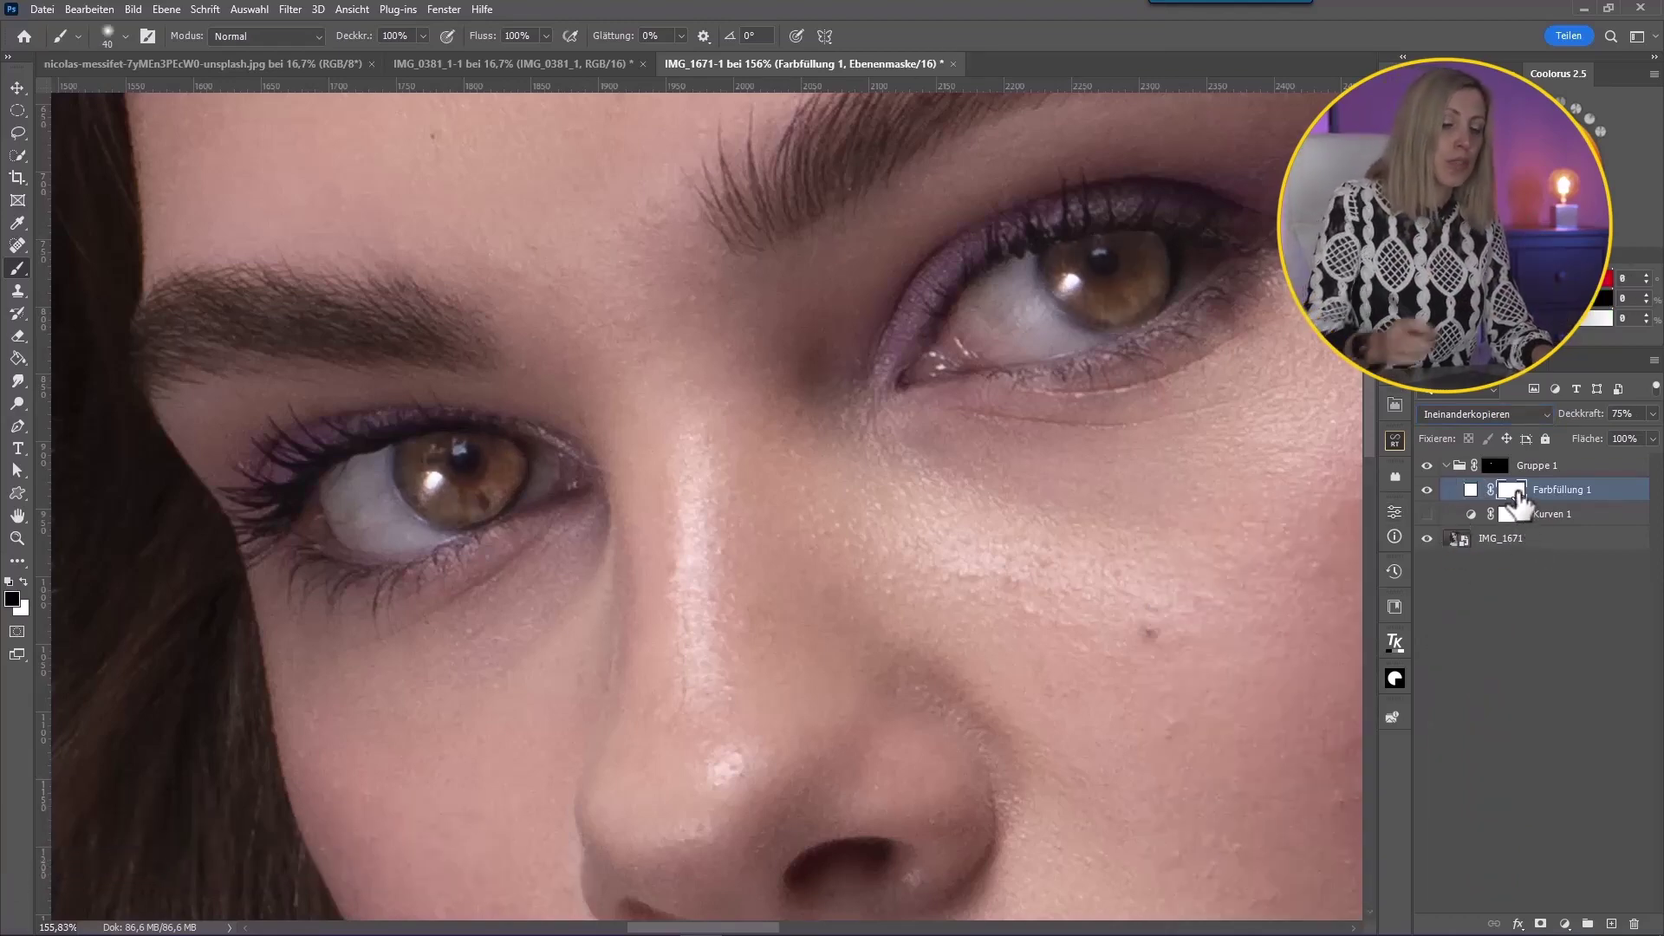
pyautogui.hotkey('ctrl', 'i')
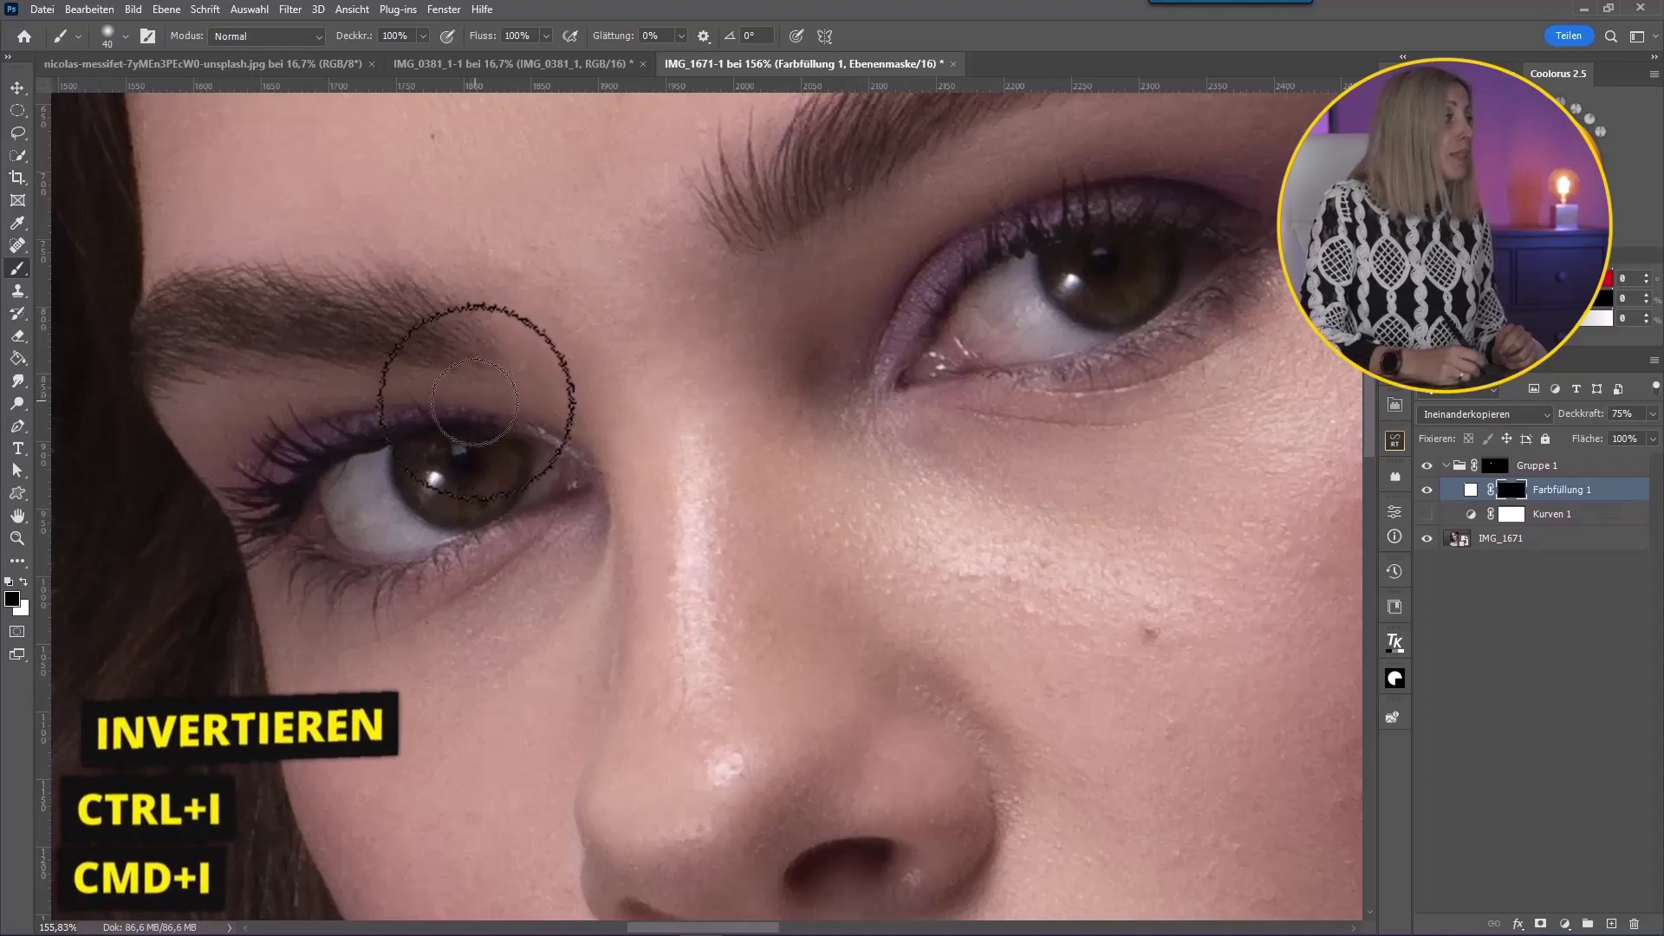
# Step: Softly paint white on the fill mask over the eye and both irises at about 7% flow
pyautogui.click(23, 583)
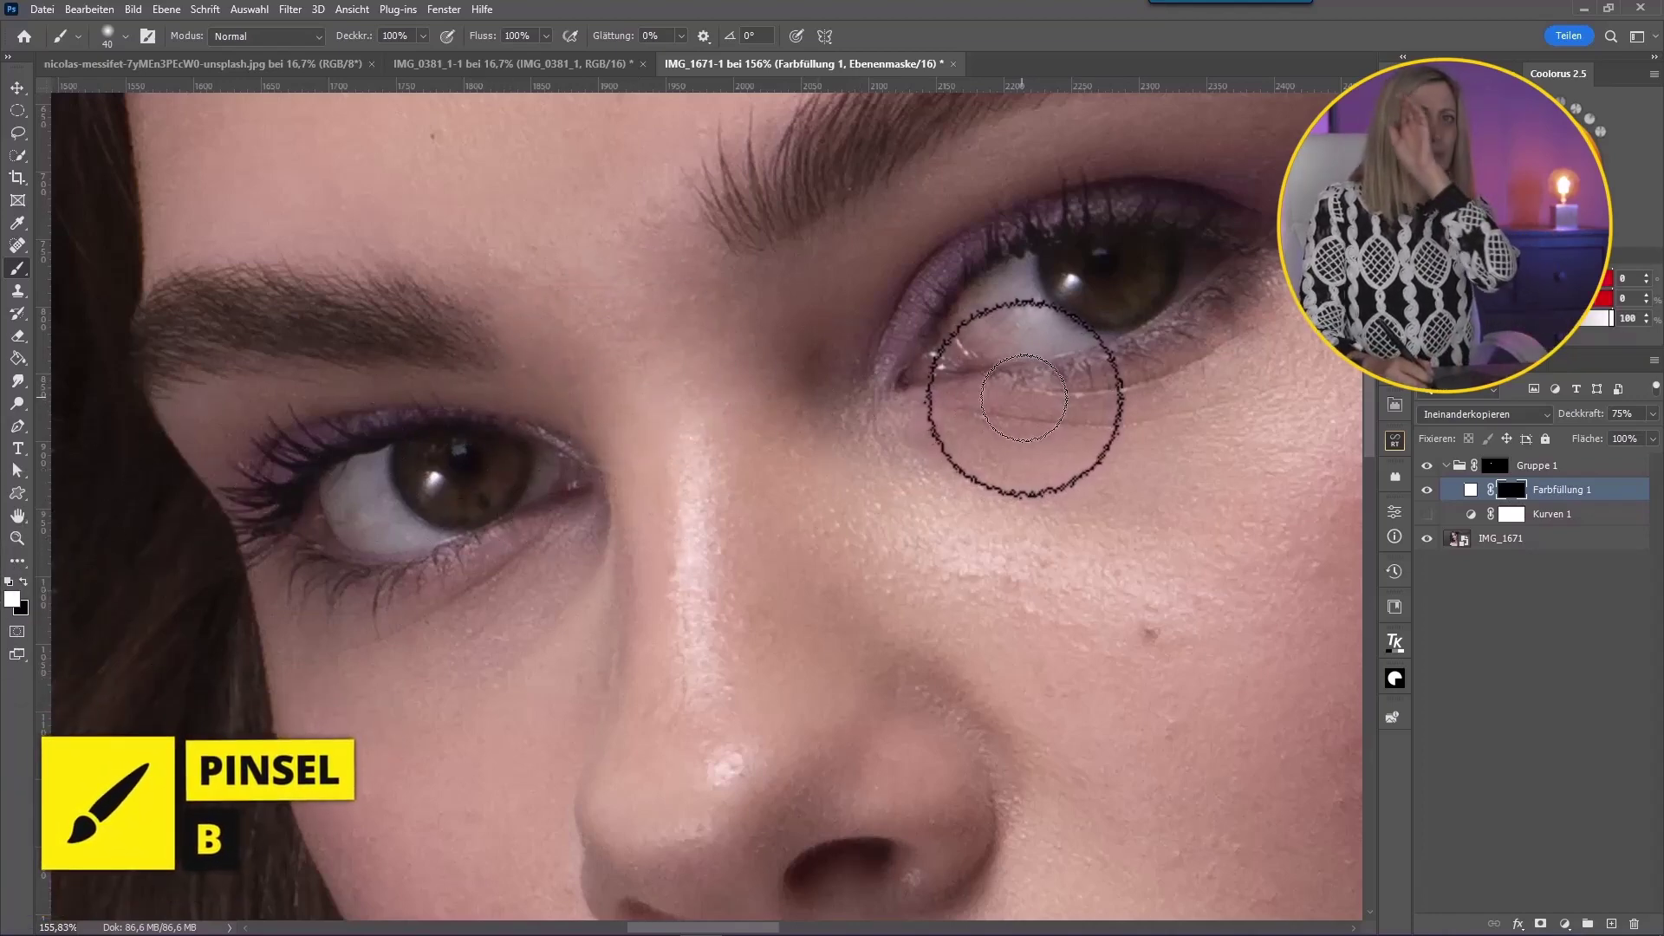
pyautogui.moveTo(1021, 397); pyautogui.dragTo(1032, 332)
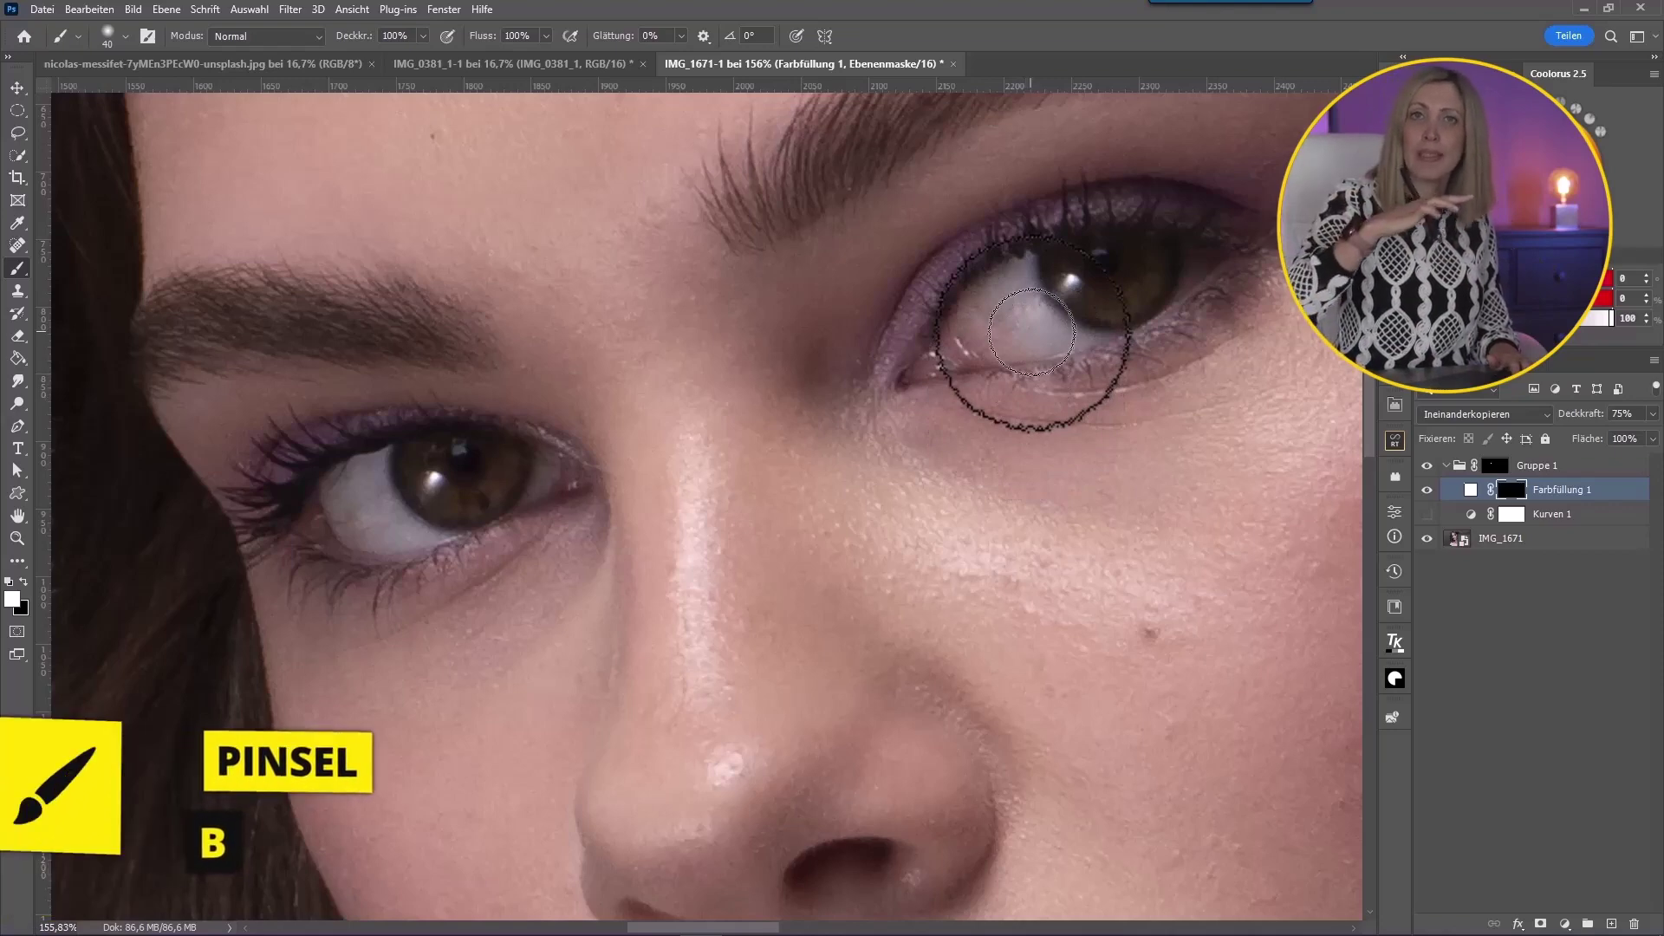
pyautogui.press('[')
pyautogui.press('[')
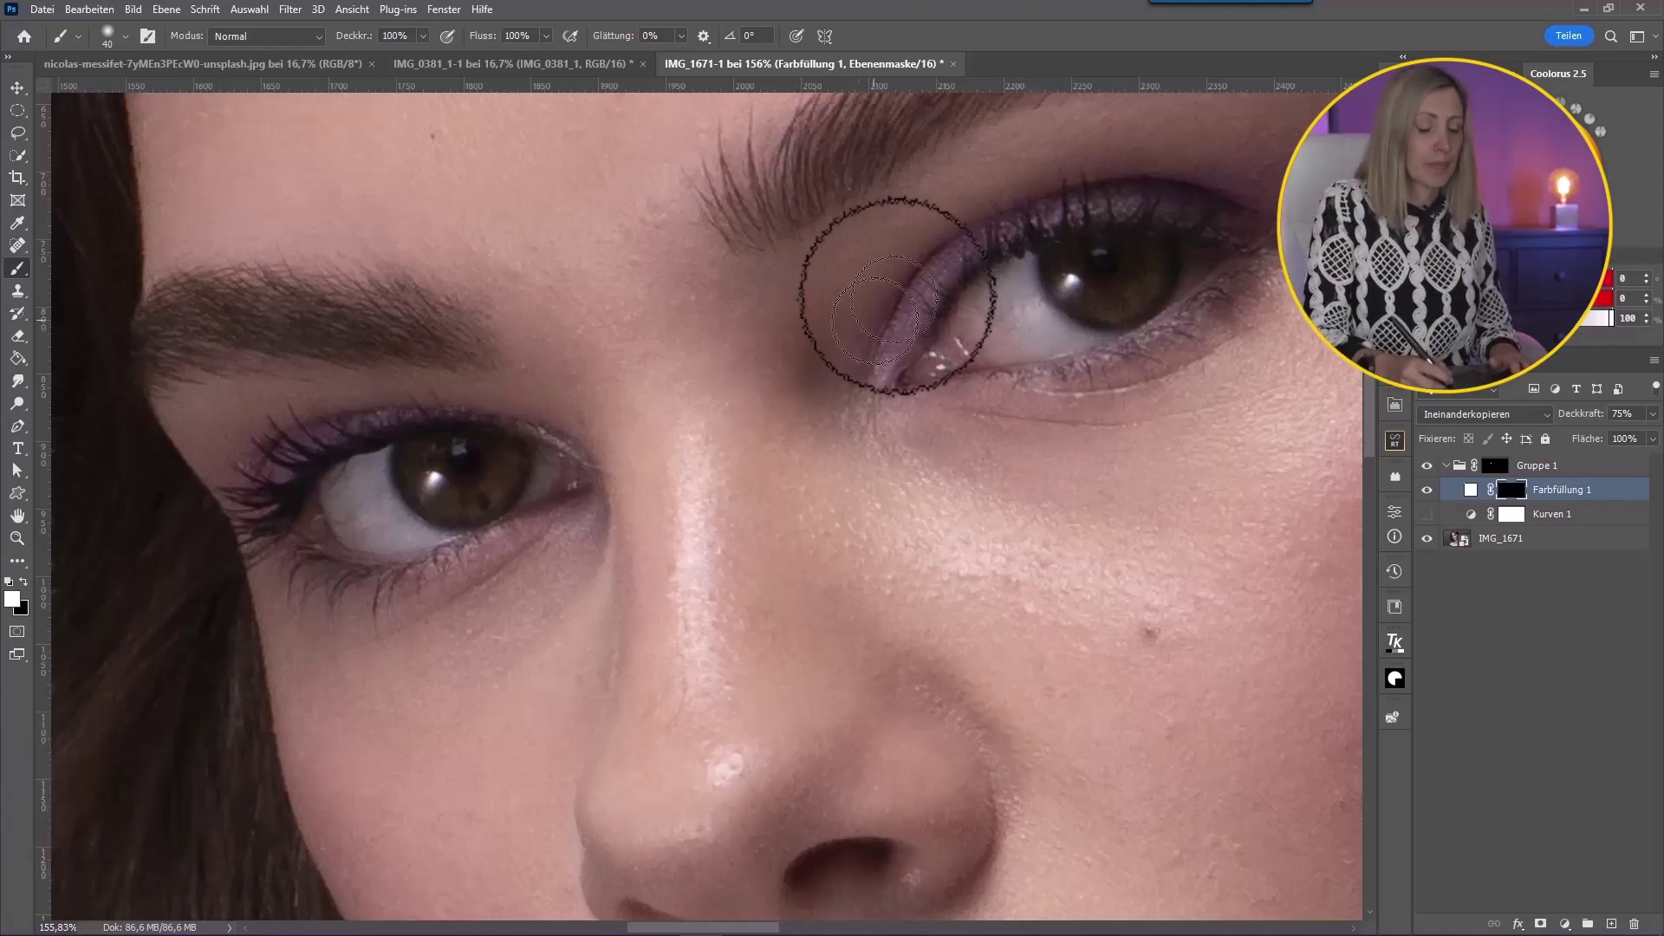
pyautogui.moveTo(483, 44)
pyautogui.mouseDown()
pyautogui.moveTo(460, 52)
pyautogui.moveTo(483, 44)
pyautogui.mouseUp()
pyautogui.press(']')
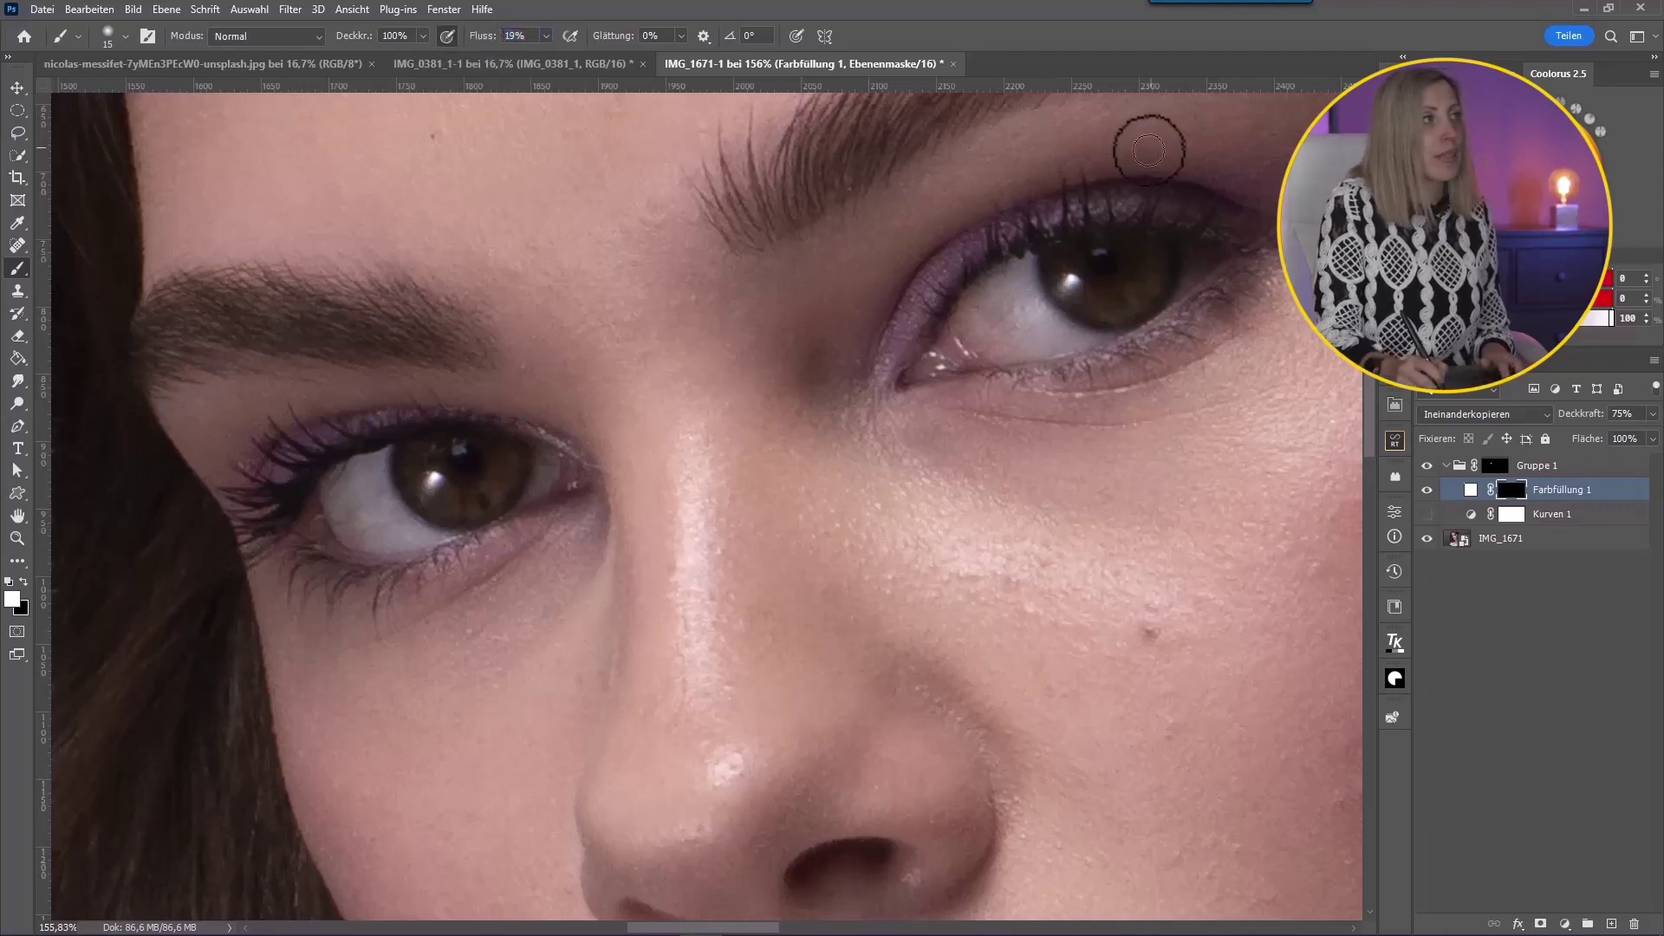
pyautogui.moveTo(1160, 270)
pyautogui.mouseDown()
pyautogui.moveTo(1089, 287)
pyautogui.moveTo(1144, 293)
pyautogui.mouseUp()
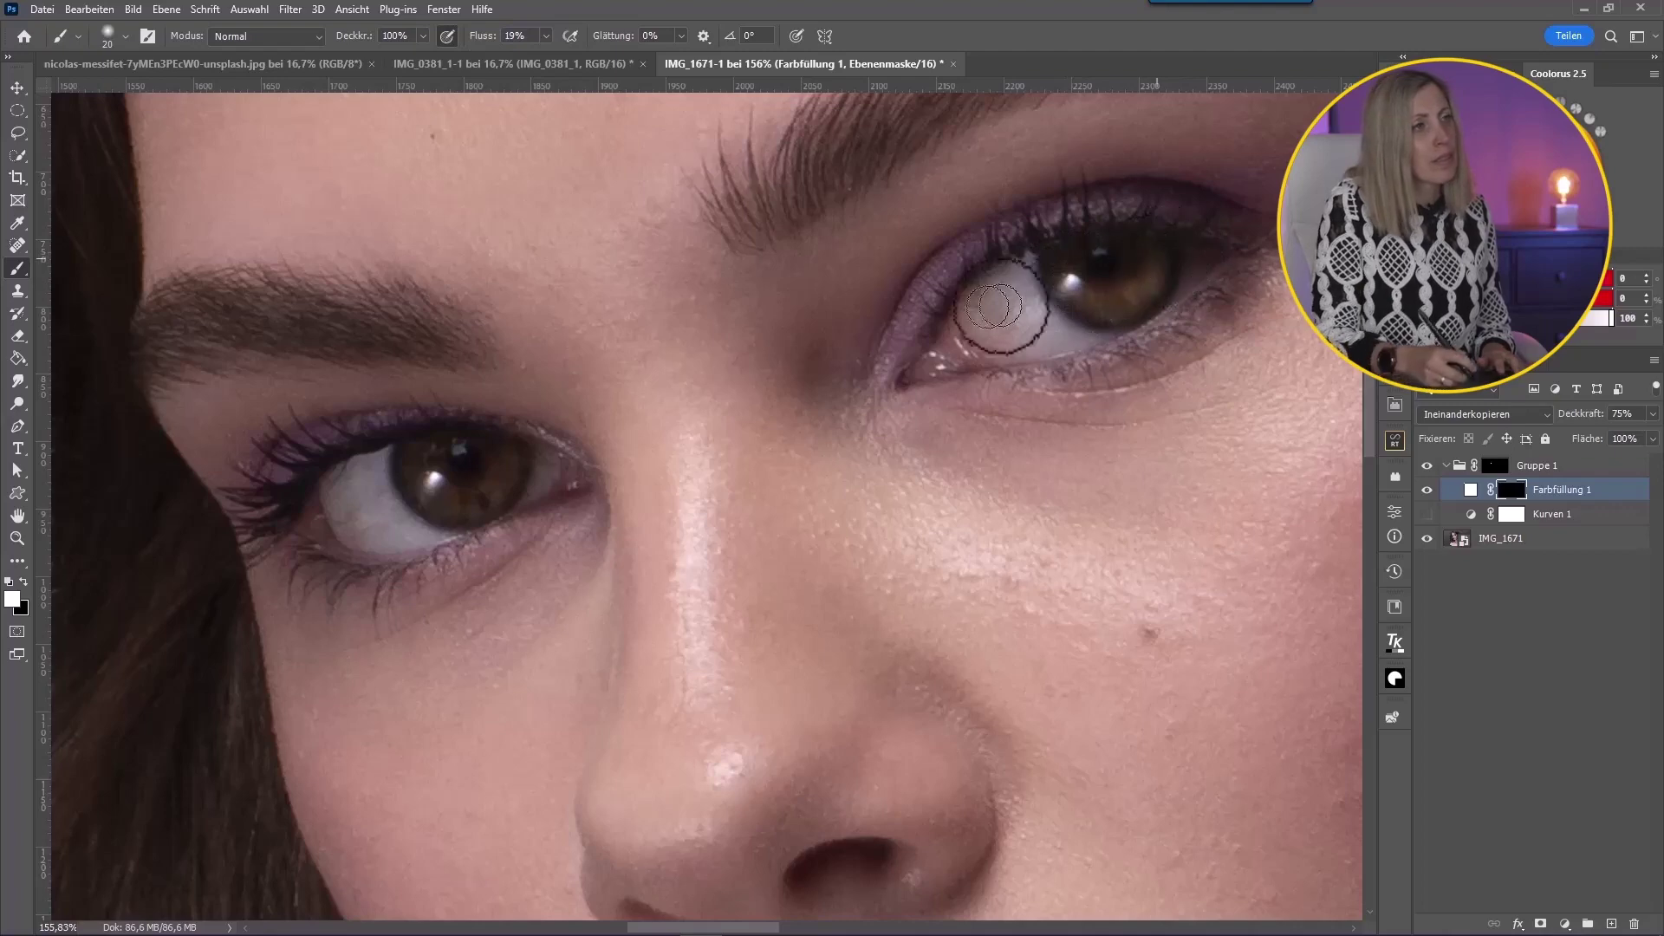
pyautogui.moveTo(507, 474)
pyautogui.mouseDown()
pyautogui.moveTo(416, 503)
pyautogui.moveTo(511, 468)
pyautogui.moveTo(438, 494)
pyautogui.mouseUp()
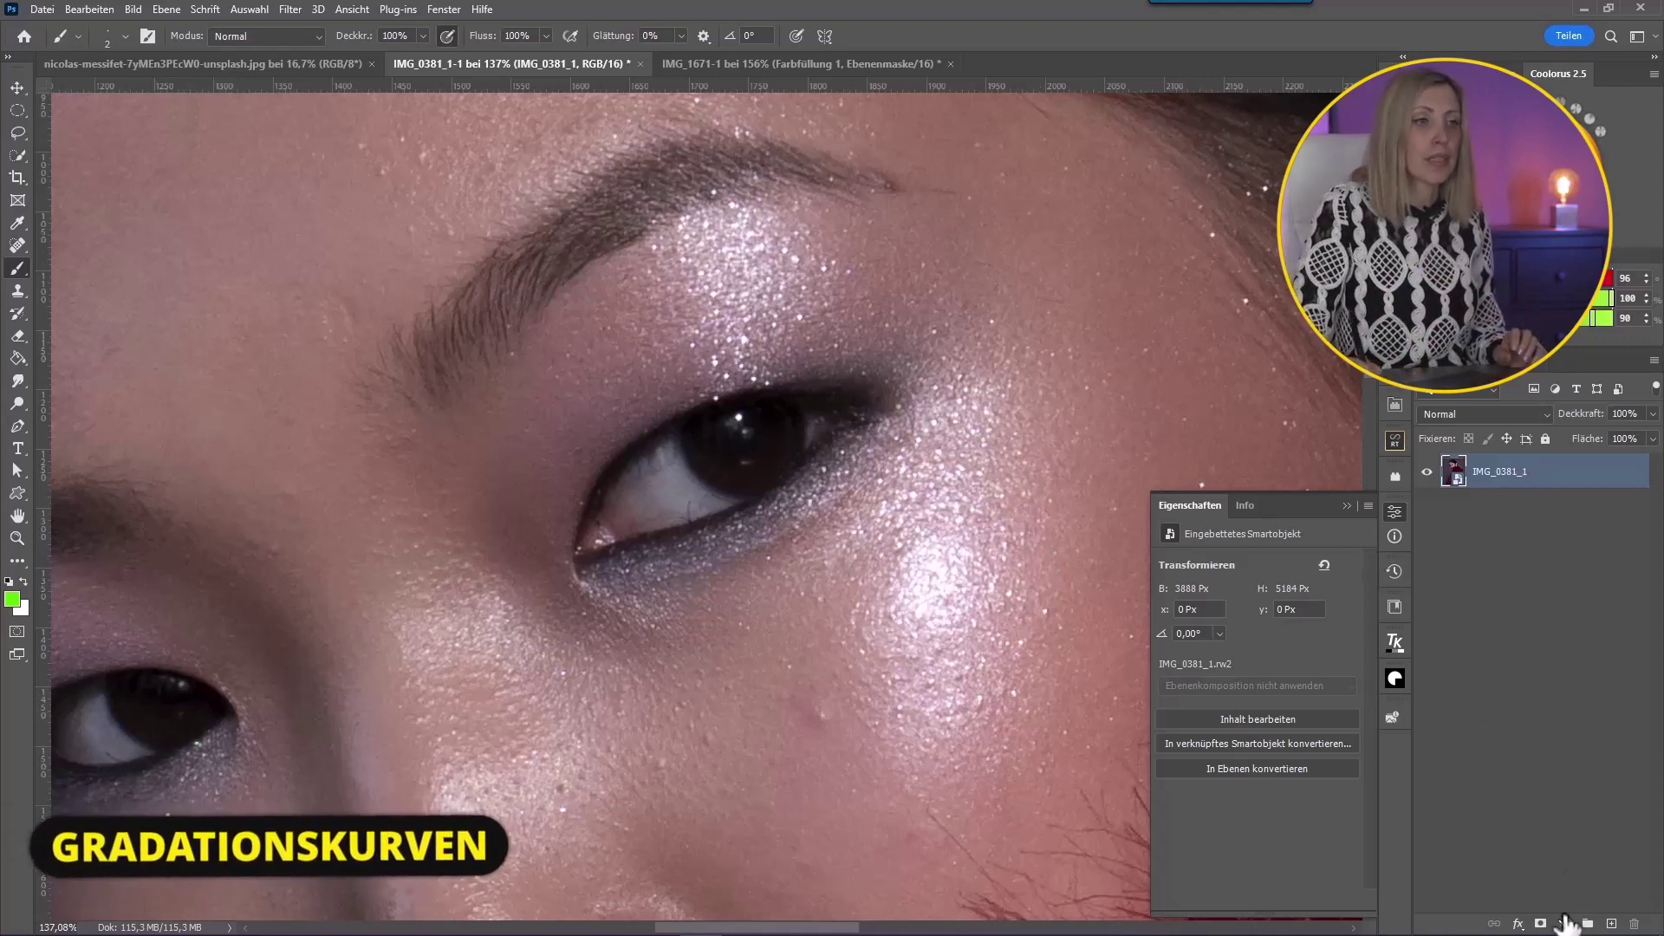
# Step: Add a strongly brightening Gradationskurven layer and invert its mask to black
pyautogui.click(1565, 924)
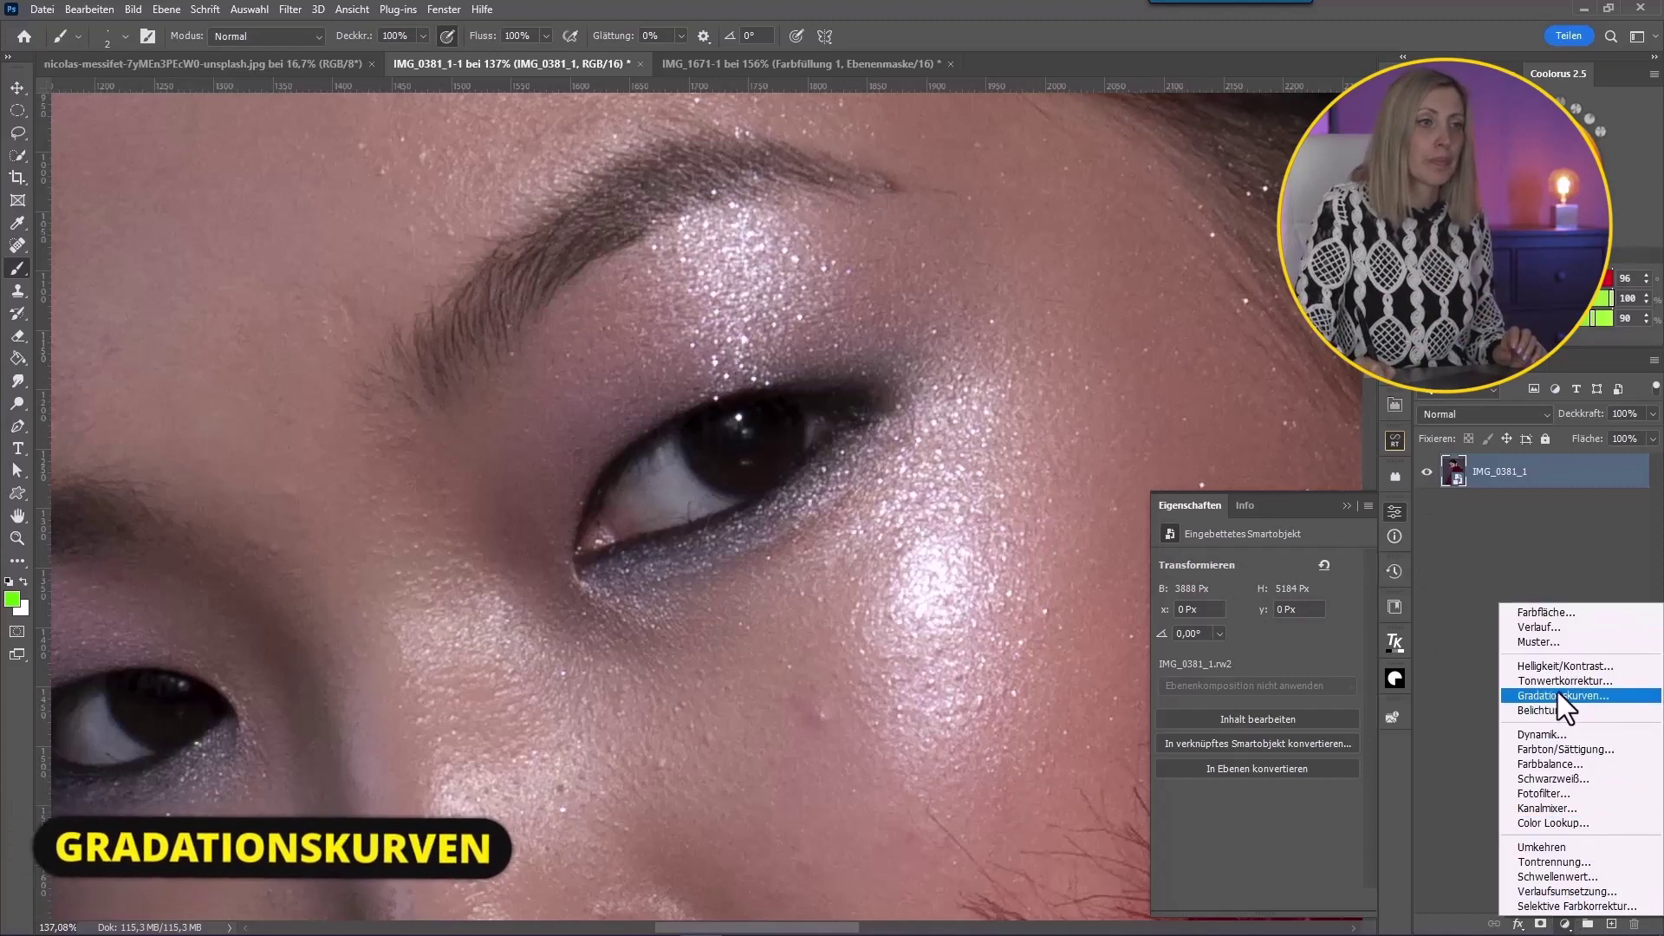
pyautogui.click(1557, 694)
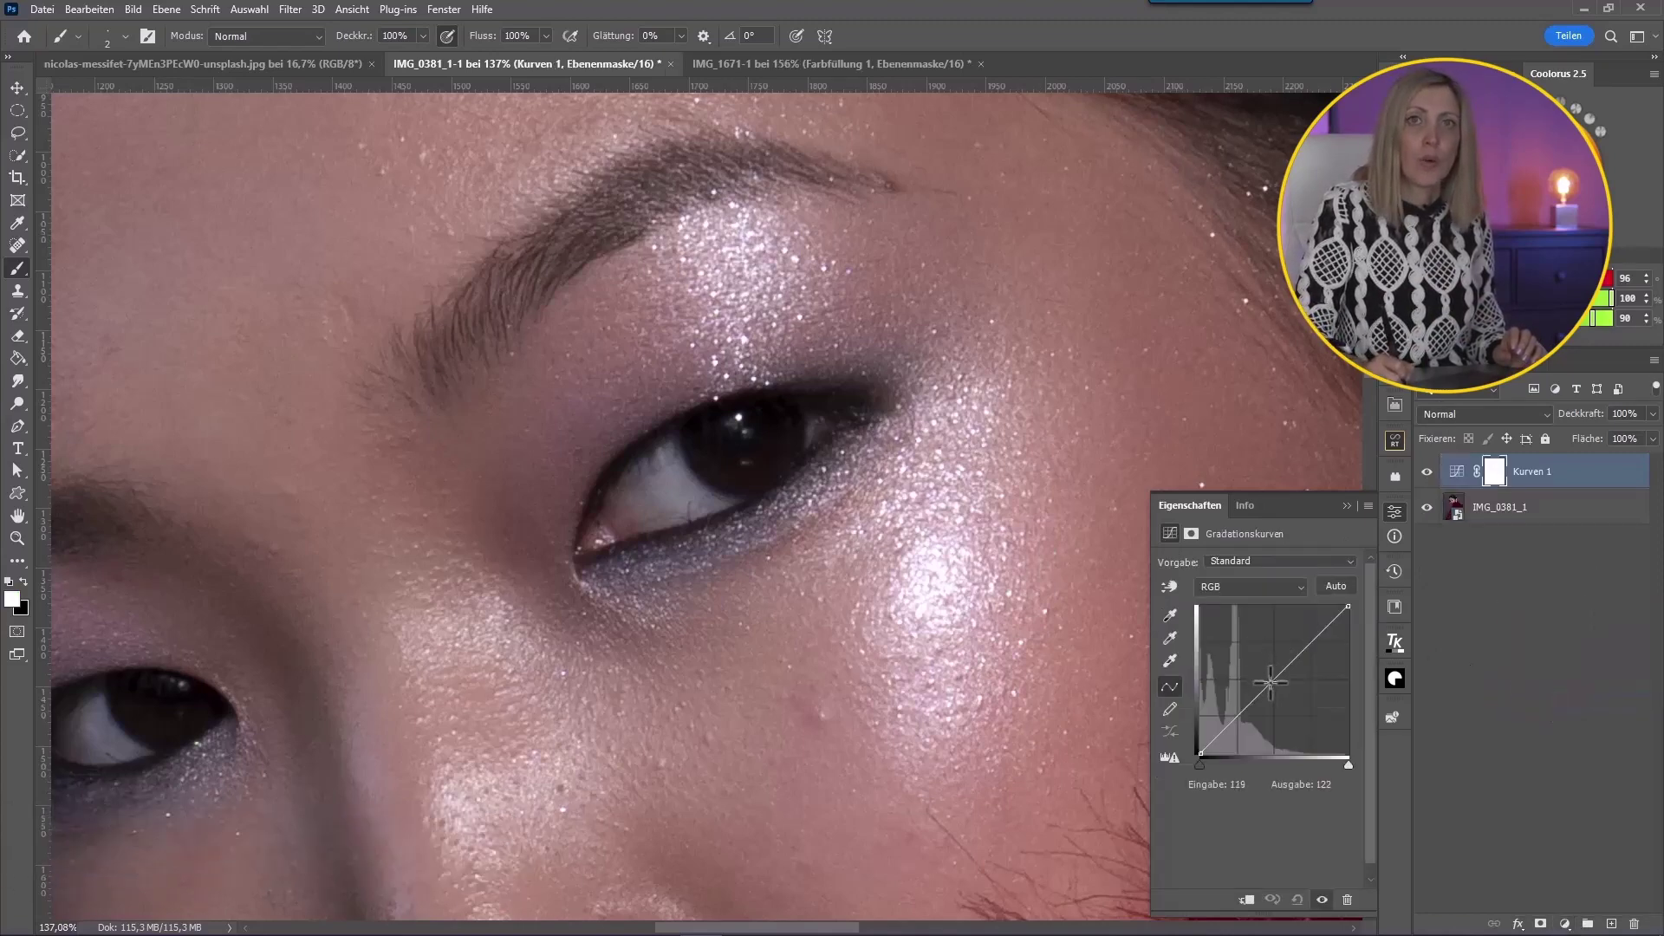
pyautogui.moveTo(1266, 685); pyautogui.dragTo(1238, 649)
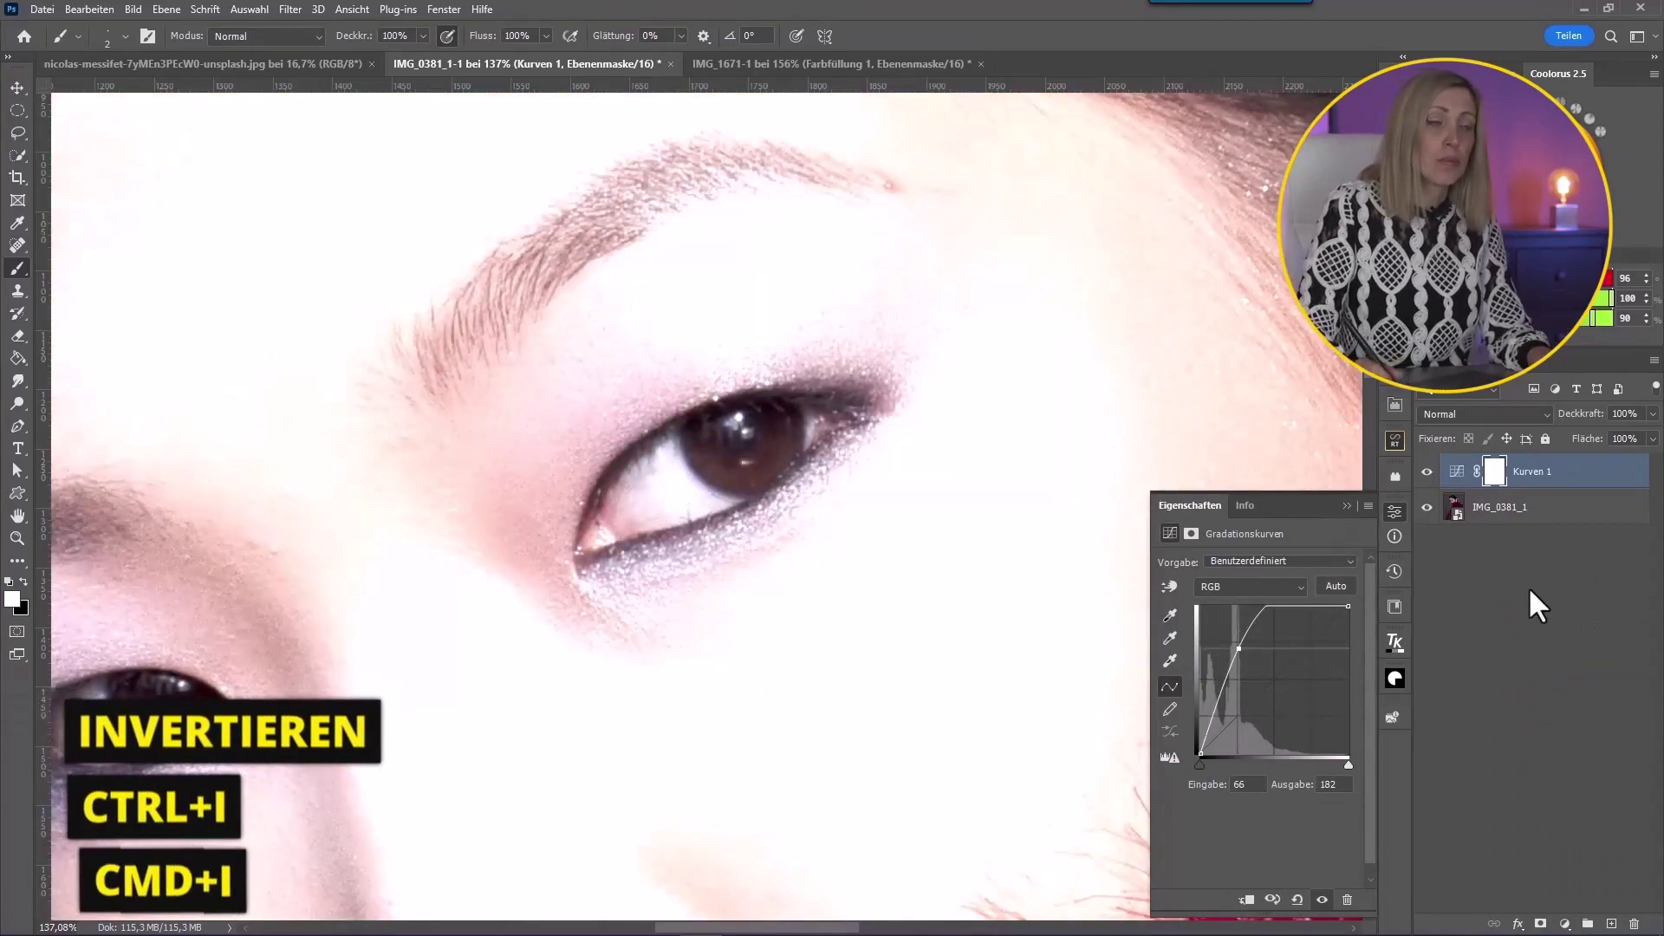
pyautogui.hotkey('ctrl', 'i')
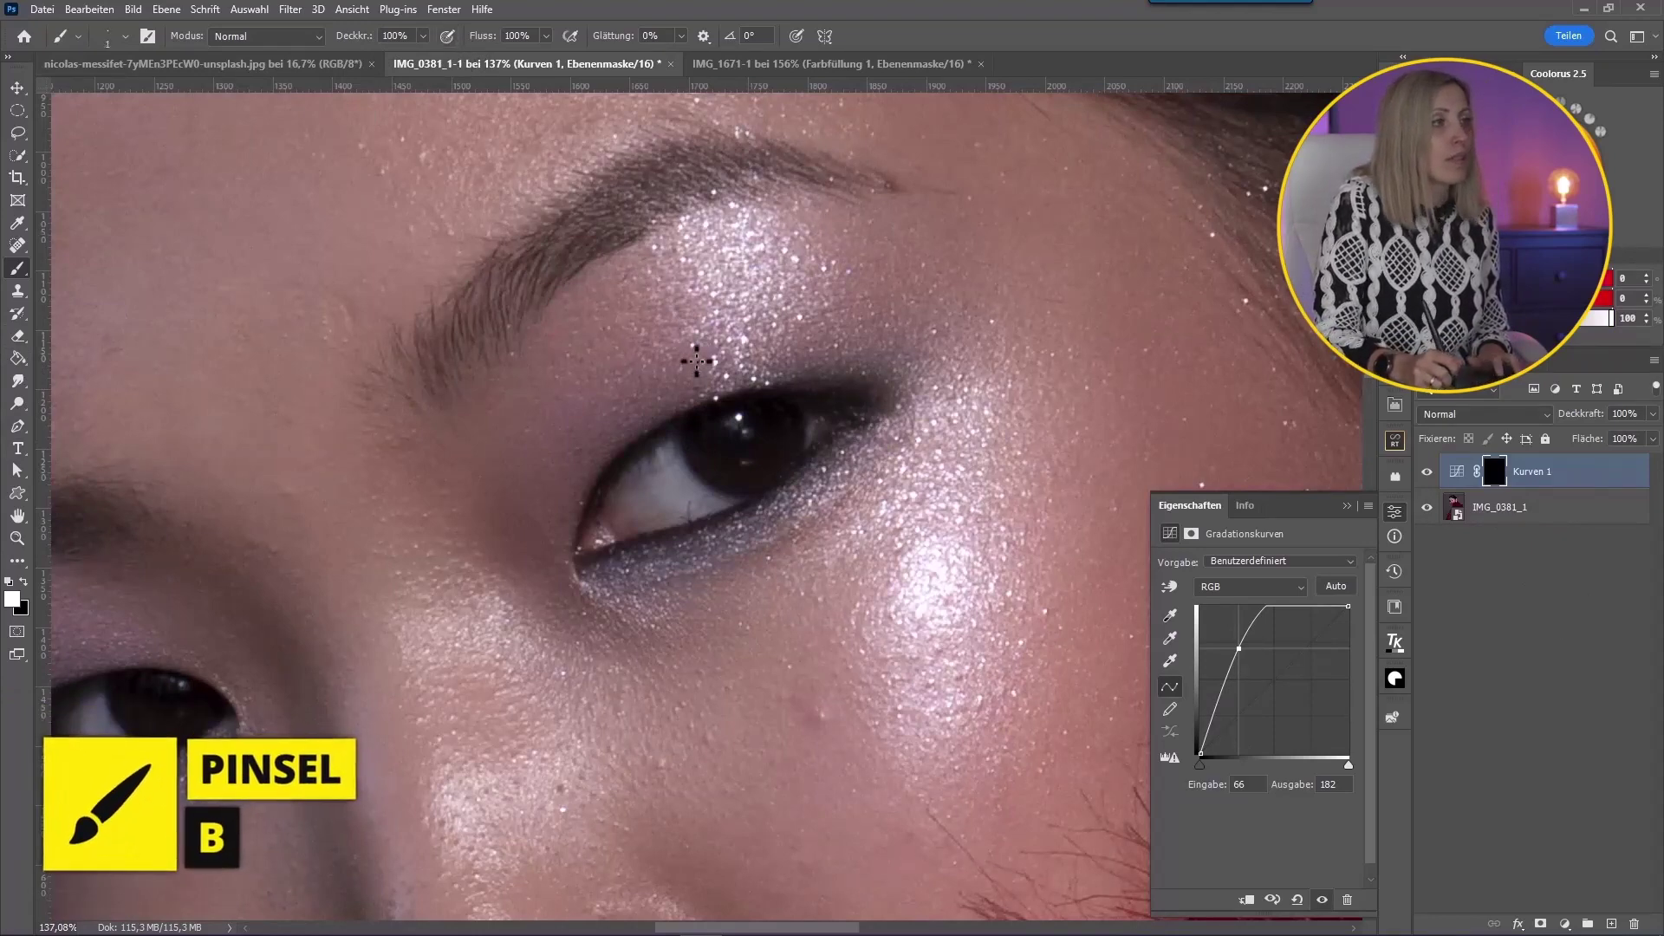
pyautogui.press(']')
pyautogui.press(']')
pyautogui.press(']')
pyautogui.press('[')
pyautogui.press('[')
pyautogui.press('[')
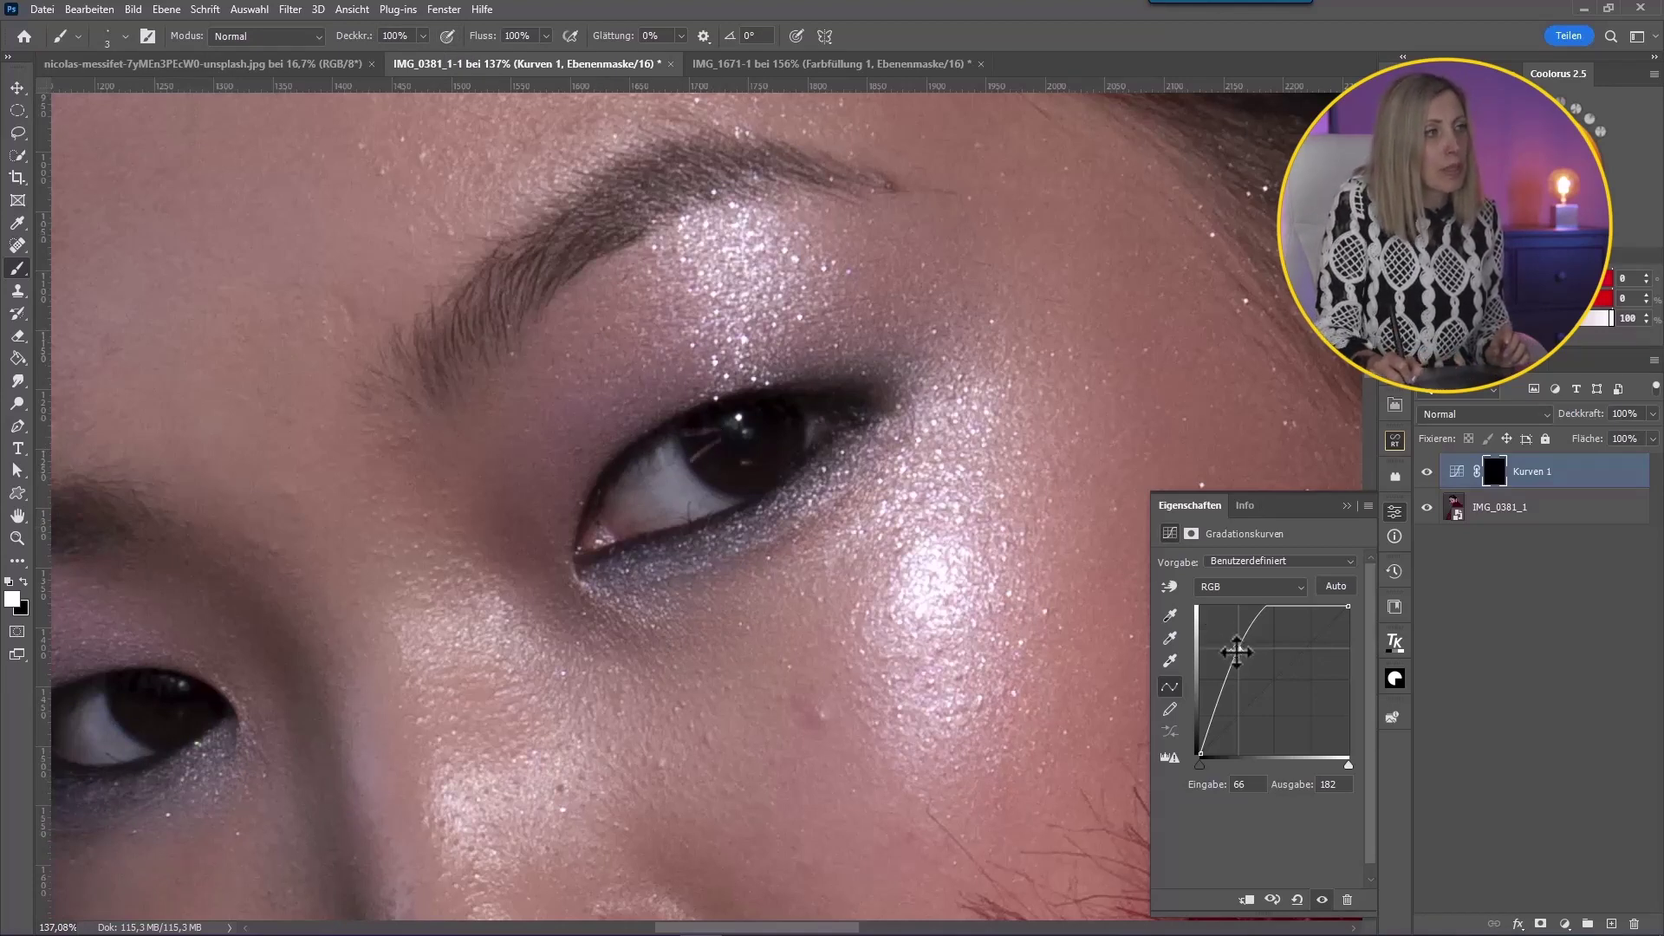
pyautogui.moveTo(1238, 652); pyautogui.dragTo(1228, 646)
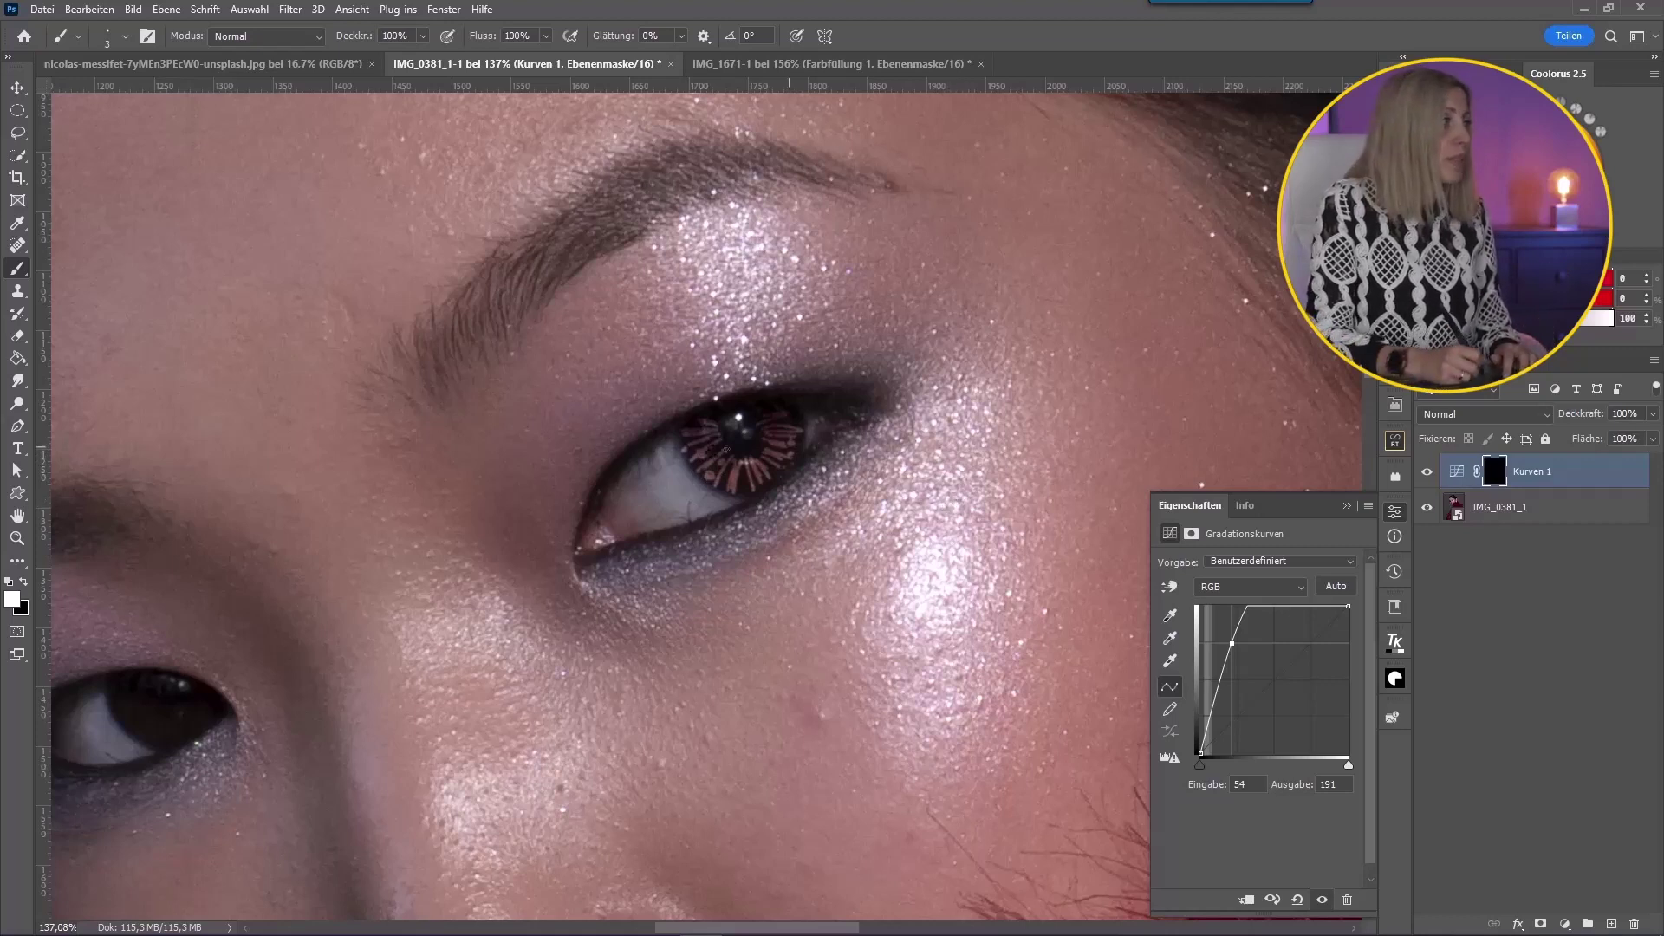
# Step: Paint the Kurven 1 mask around the iris at about 38% flow, brush sizes 25 and 10
pyautogui.click(24, 582)
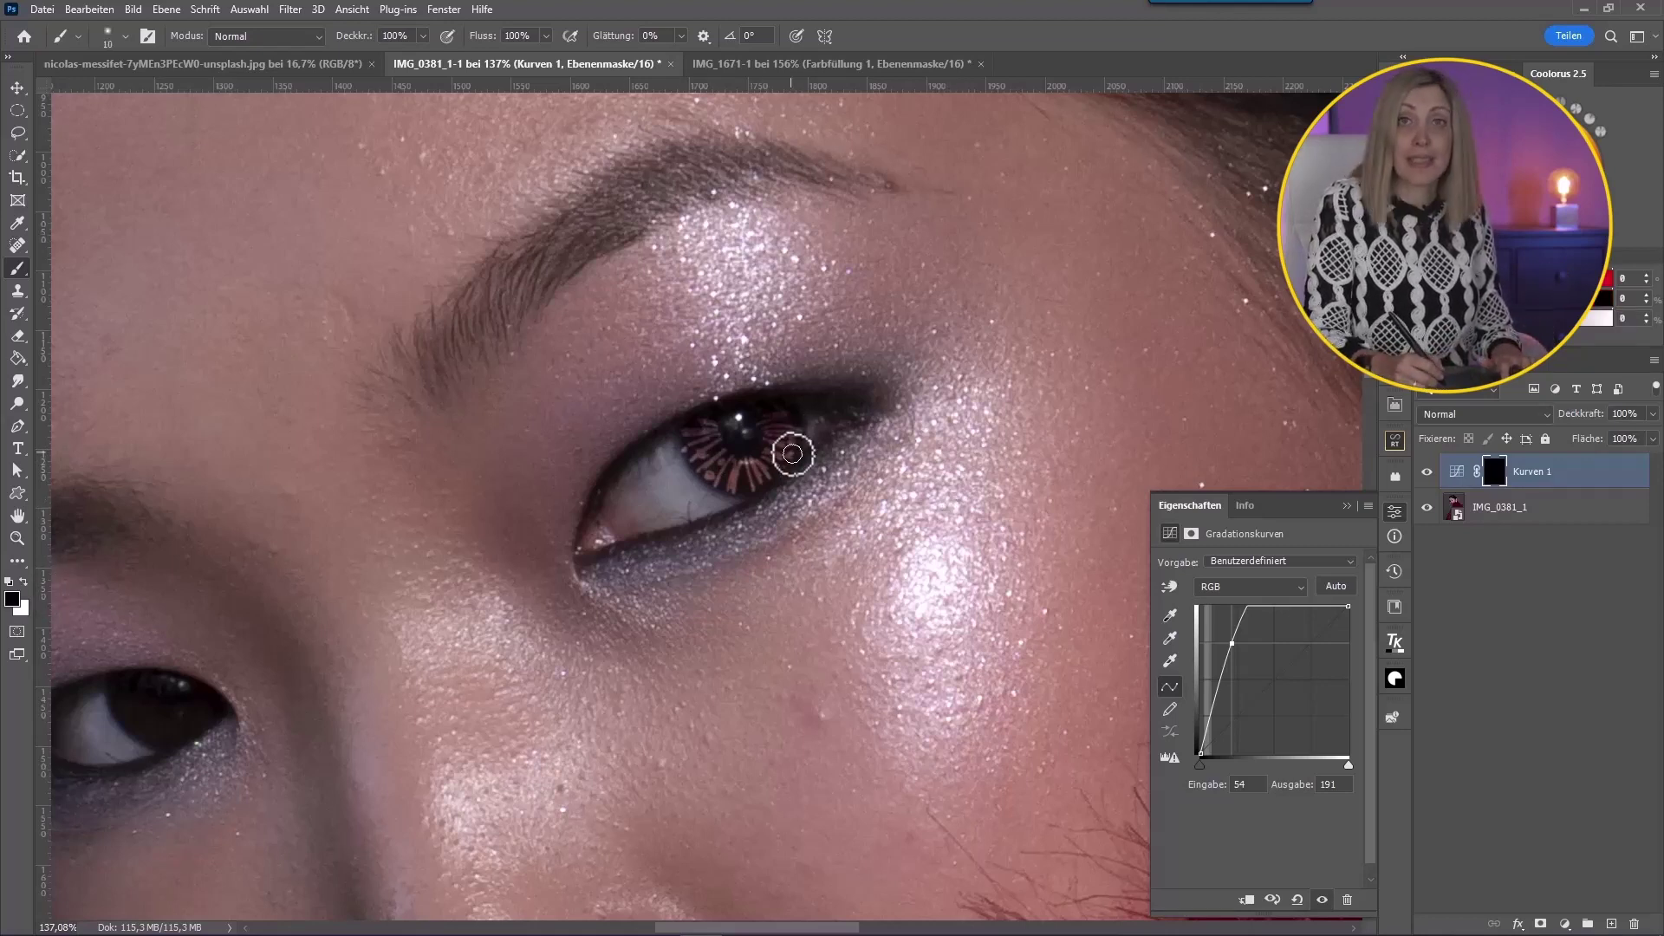
pyautogui.press(']')
pyautogui.press(']')
pyautogui.press(']')
pyautogui.press(']')
pyautogui.press(']')
pyautogui.press(']')
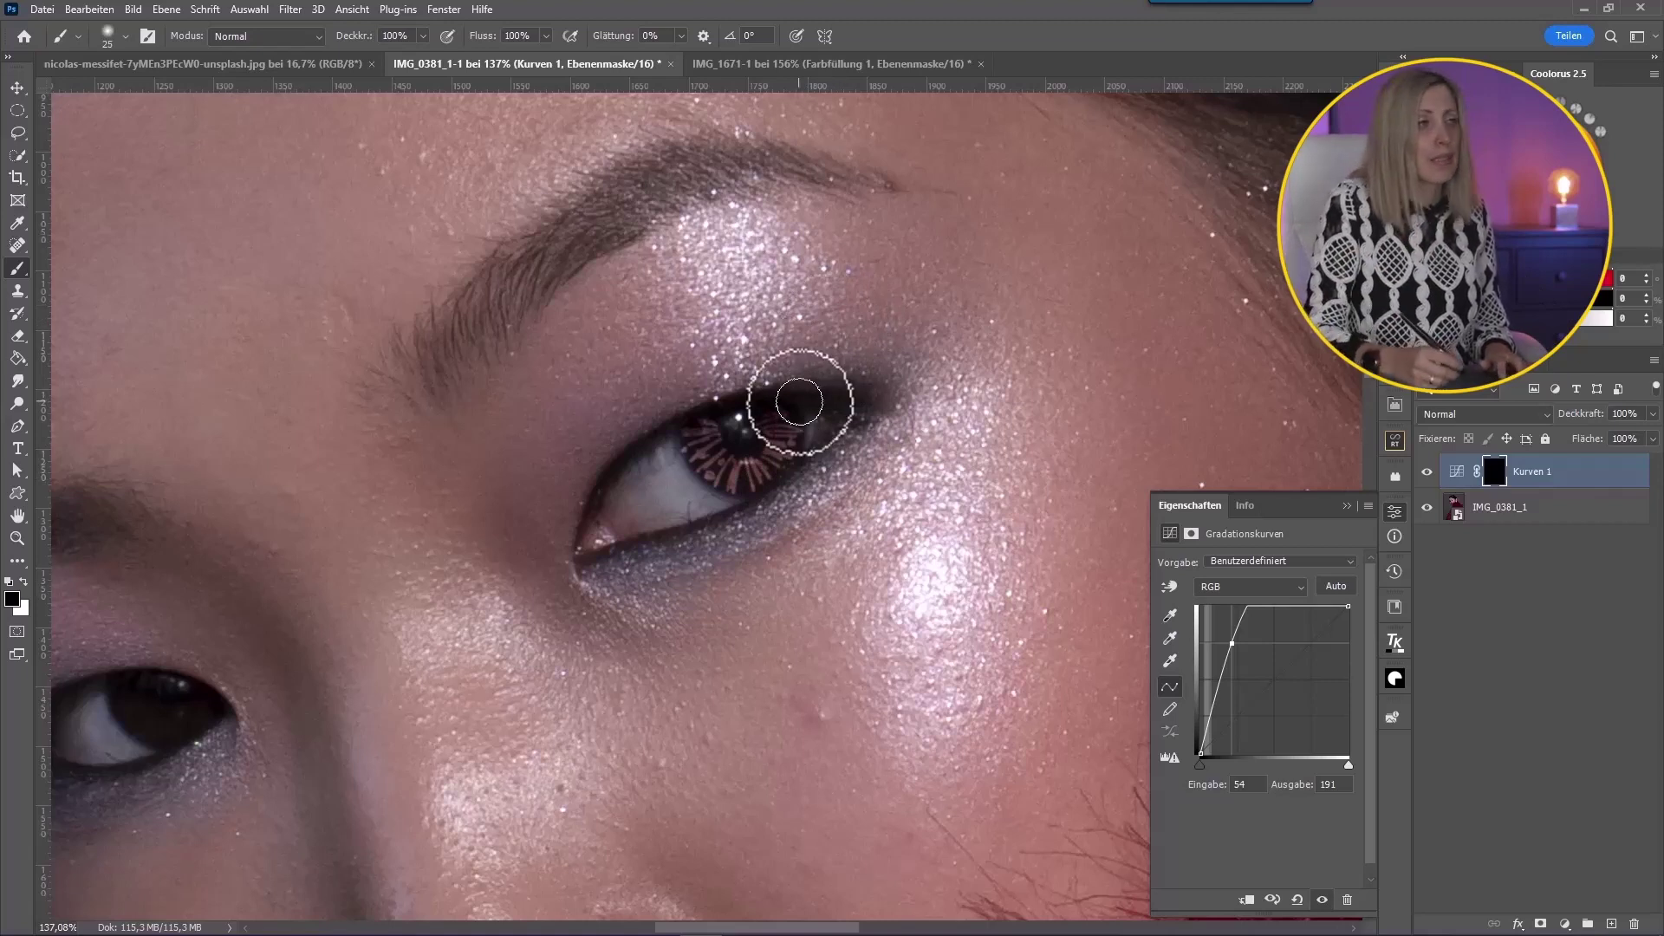
pyautogui.press('[')
pyautogui.press('[')
pyautogui.press('[')
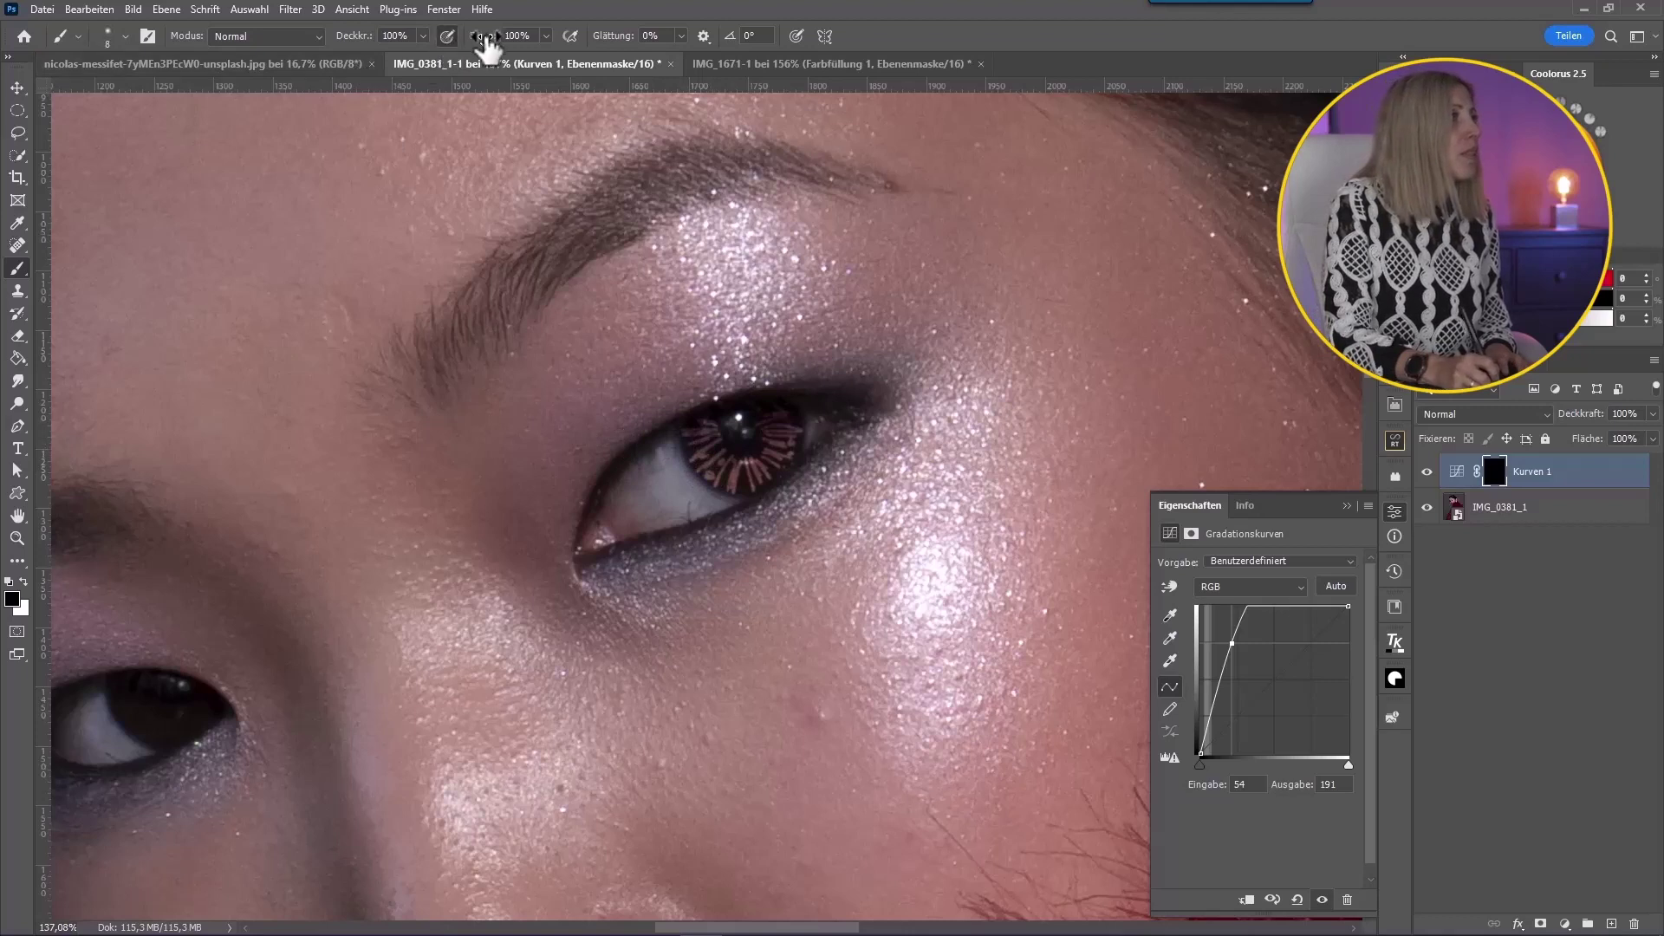
pyautogui.moveTo(489, 47); pyautogui.dragTo(487, 48)
pyautogui.press(']')
pyautogui.press(']')
pyautogui.press(']')
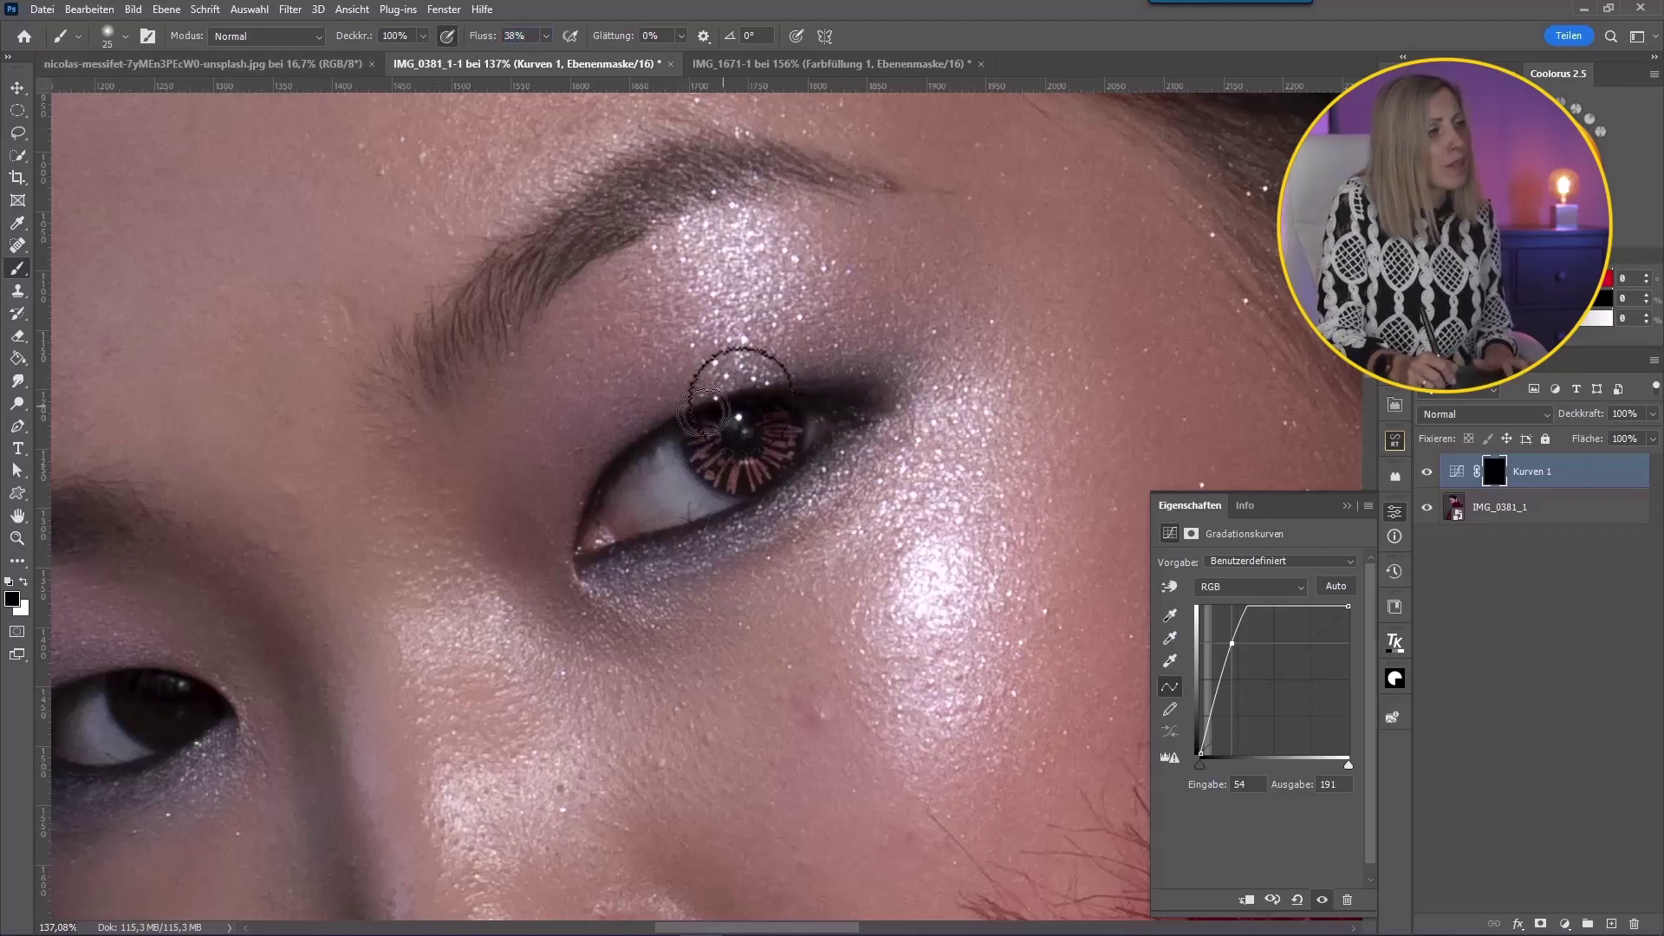
pyautogui.press('[')
pyautogui.press('[')
pyautogui.press('[')
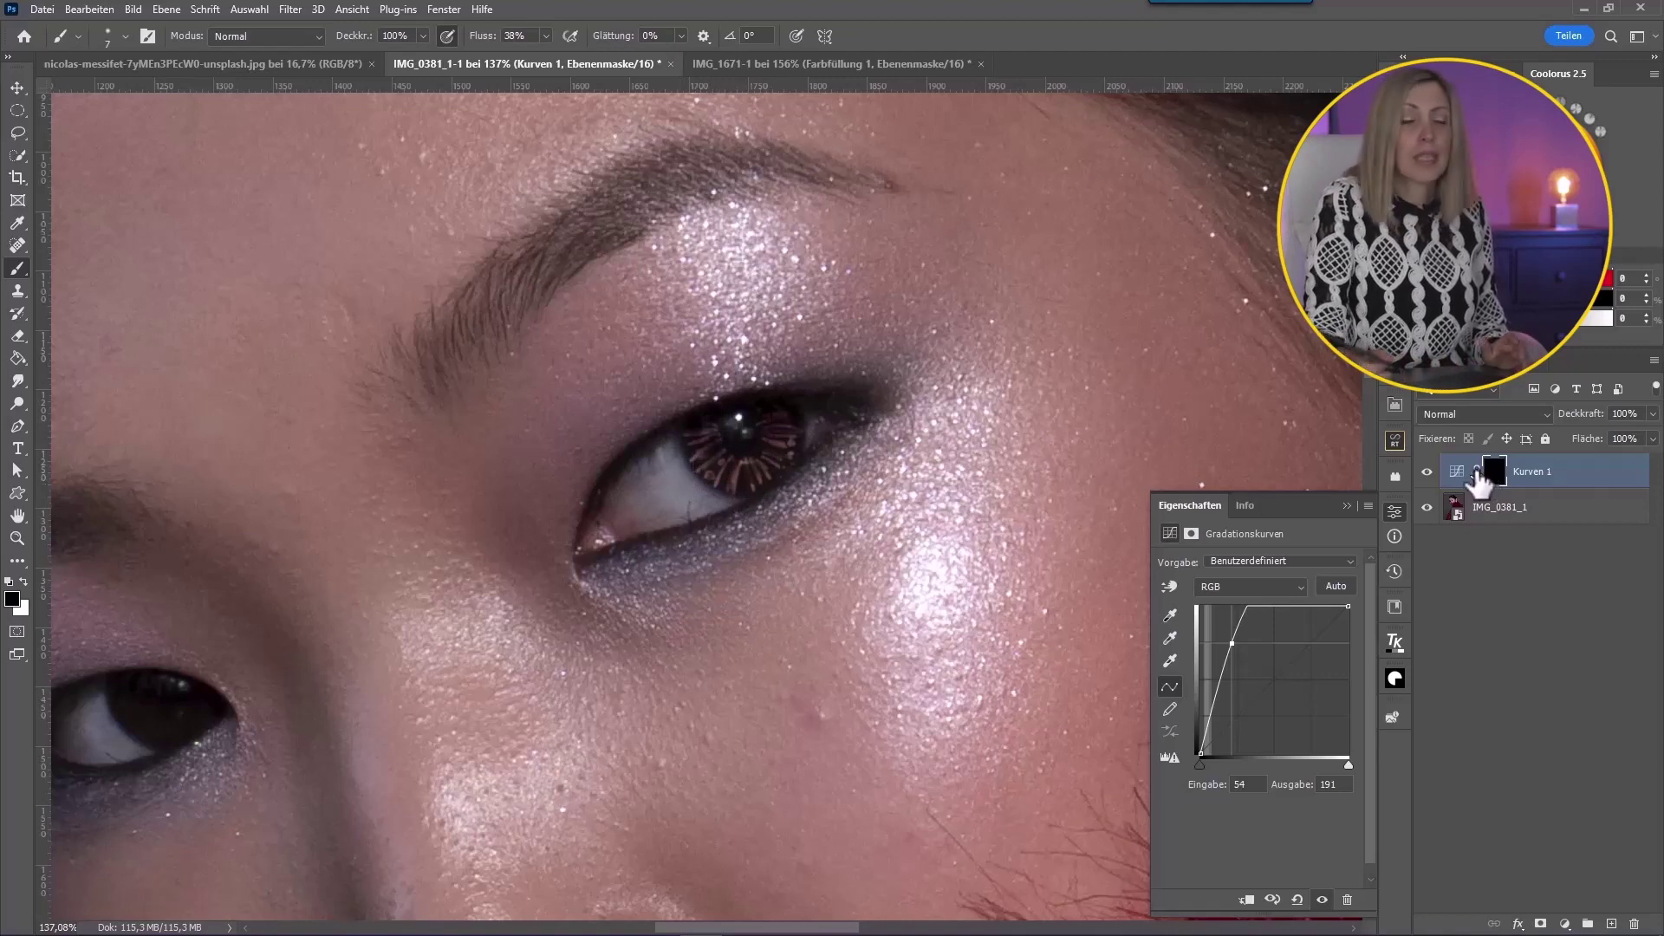
# Step: Gaussian-blur the Curves mask, then paint more of the eye into it with a larger brush
pyautogui.click(292, 9)
pyautogui.moveTo(342, 362)
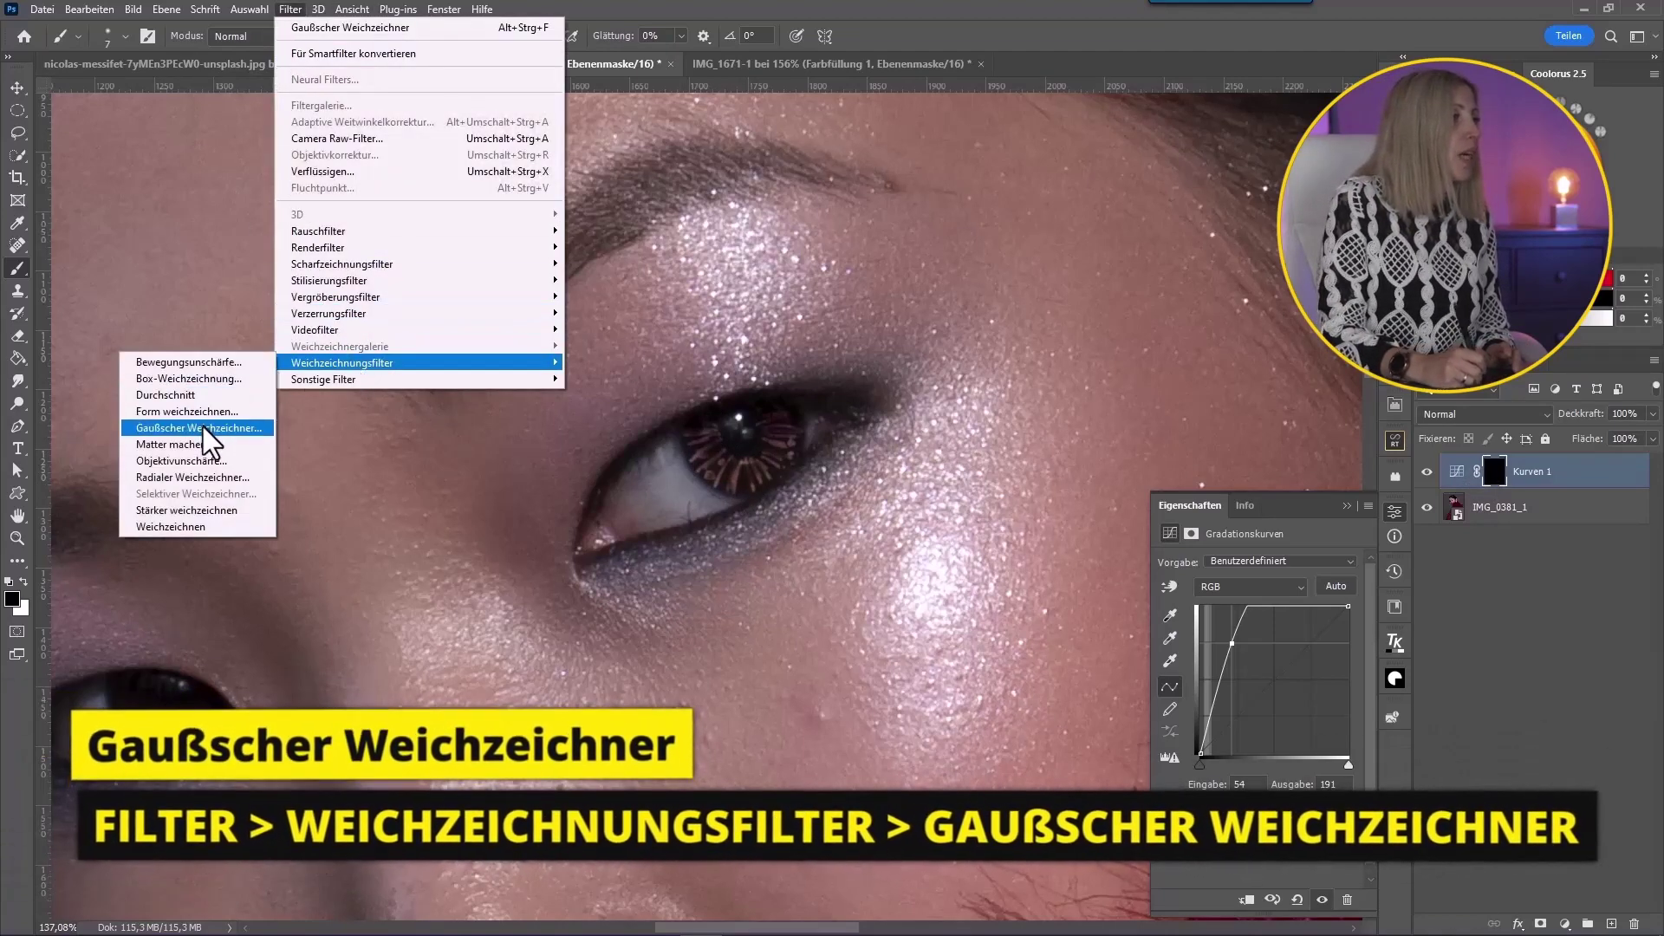
pyautogui.click(203, 426)
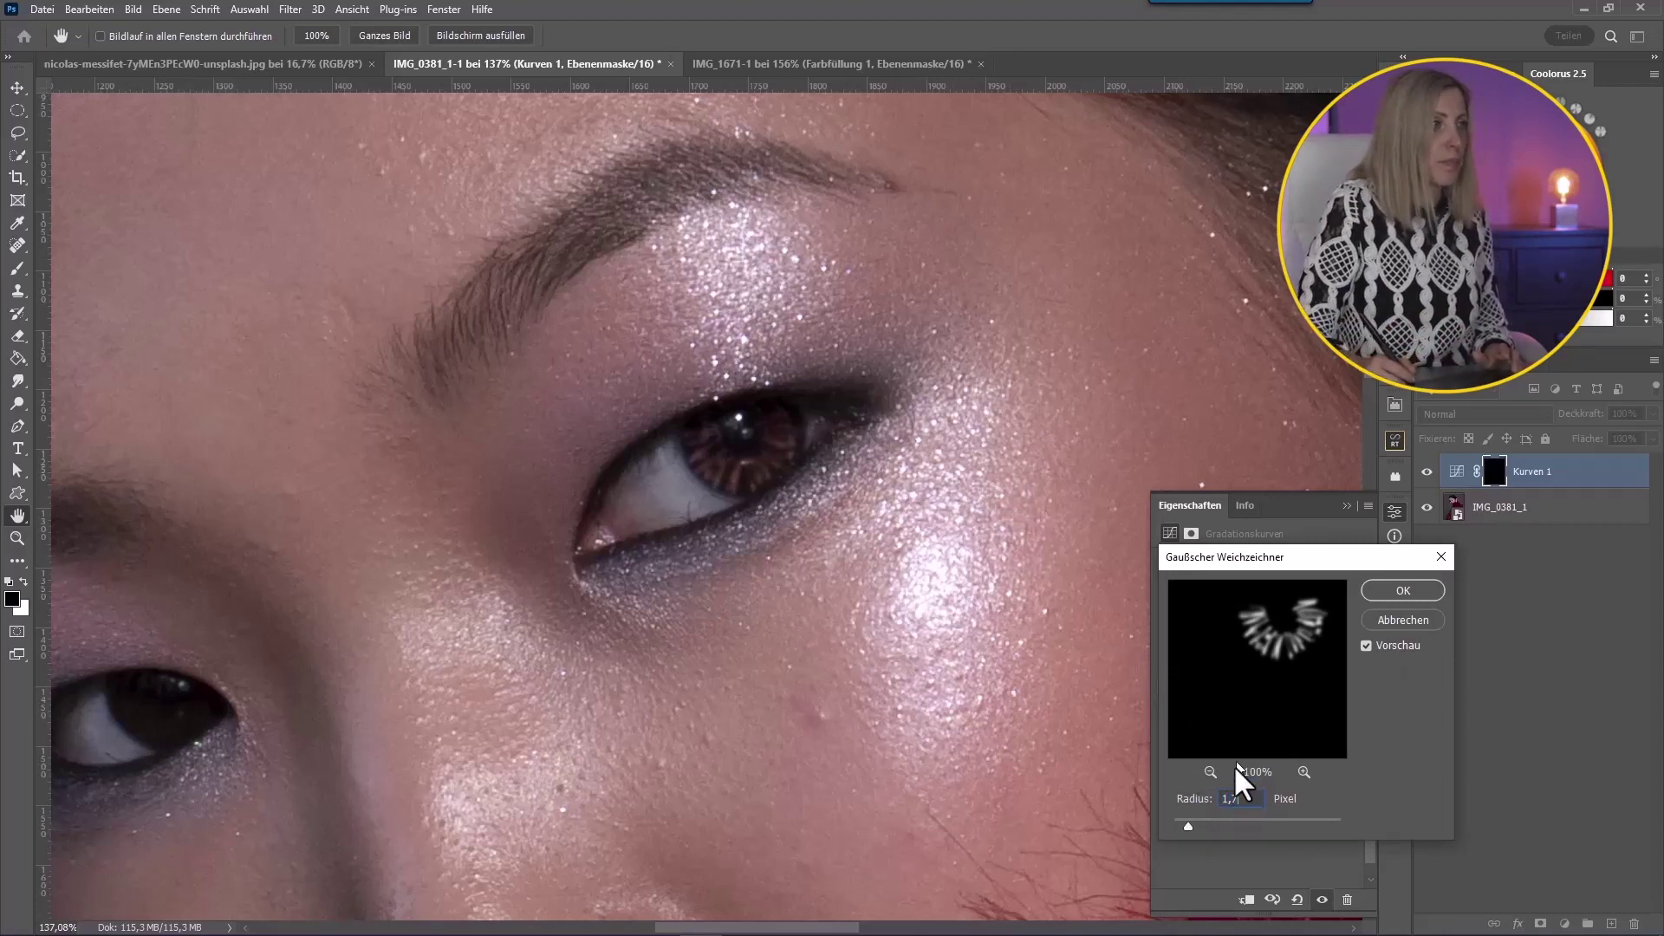
pyautogui.click(1390, 592)
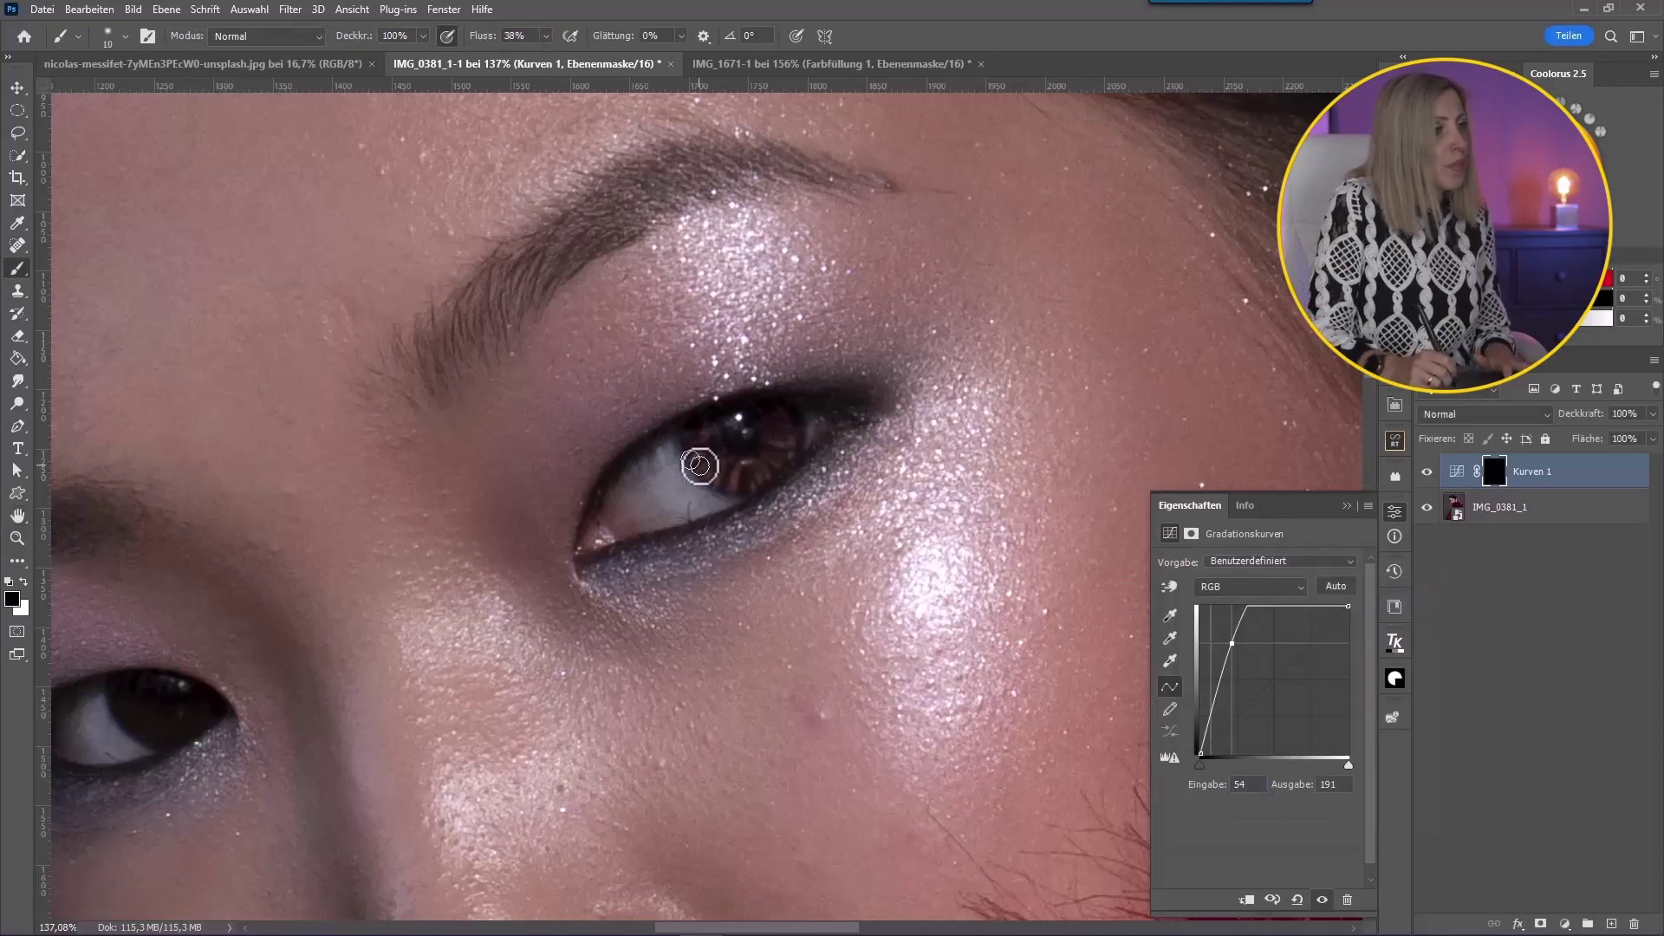
pyautogui.press(']')
pyautogui.press(']')
pyautogui.press(']')
pyautogui.moveTo(694, 491)
pyautogui.mouseDown()
pyautogui.moveTo(743, 509)
pyautogui.moveTo(650, 453)
pyautogui.moveTo(741, 496)
pyautogui.mouseUp()
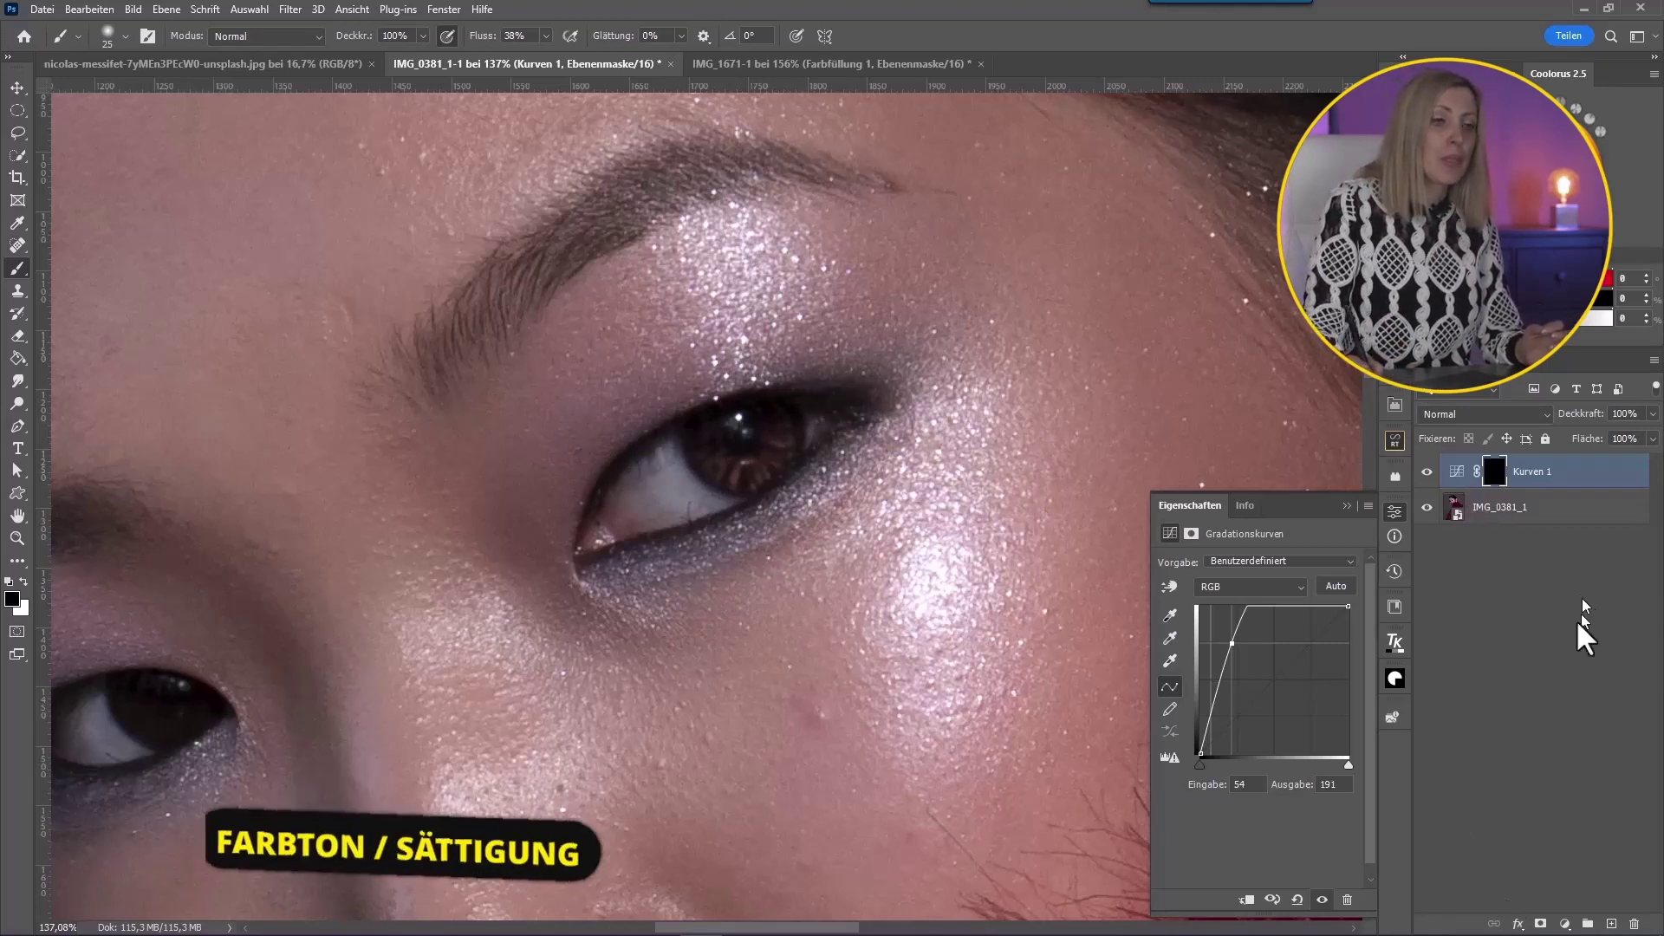
# Step: Clip a colorizing Hue/Saturation layer to Kurven 1 with hue 20 and saturation 34
pyautogui.click(1565, 924)
pyautogui.click(1544, 760)
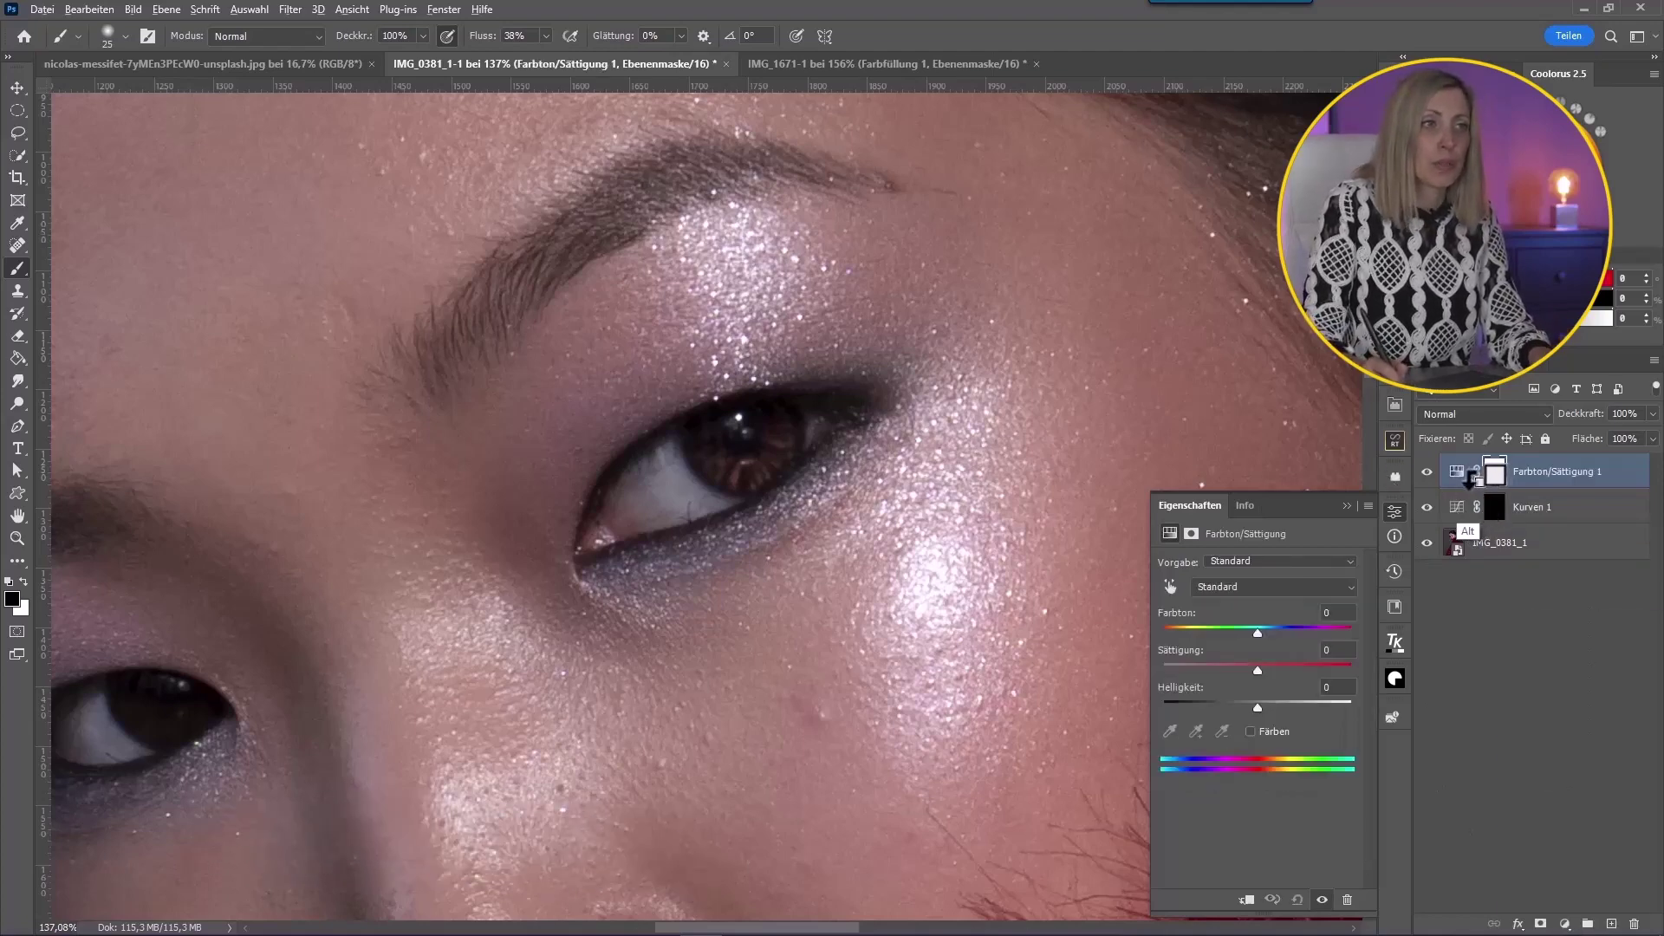
pyautogui.keyDown('alt'); pyautogui.click(1440, 489); pyautogui.keyUp('alt')
pyautogui.click(1250, 732)
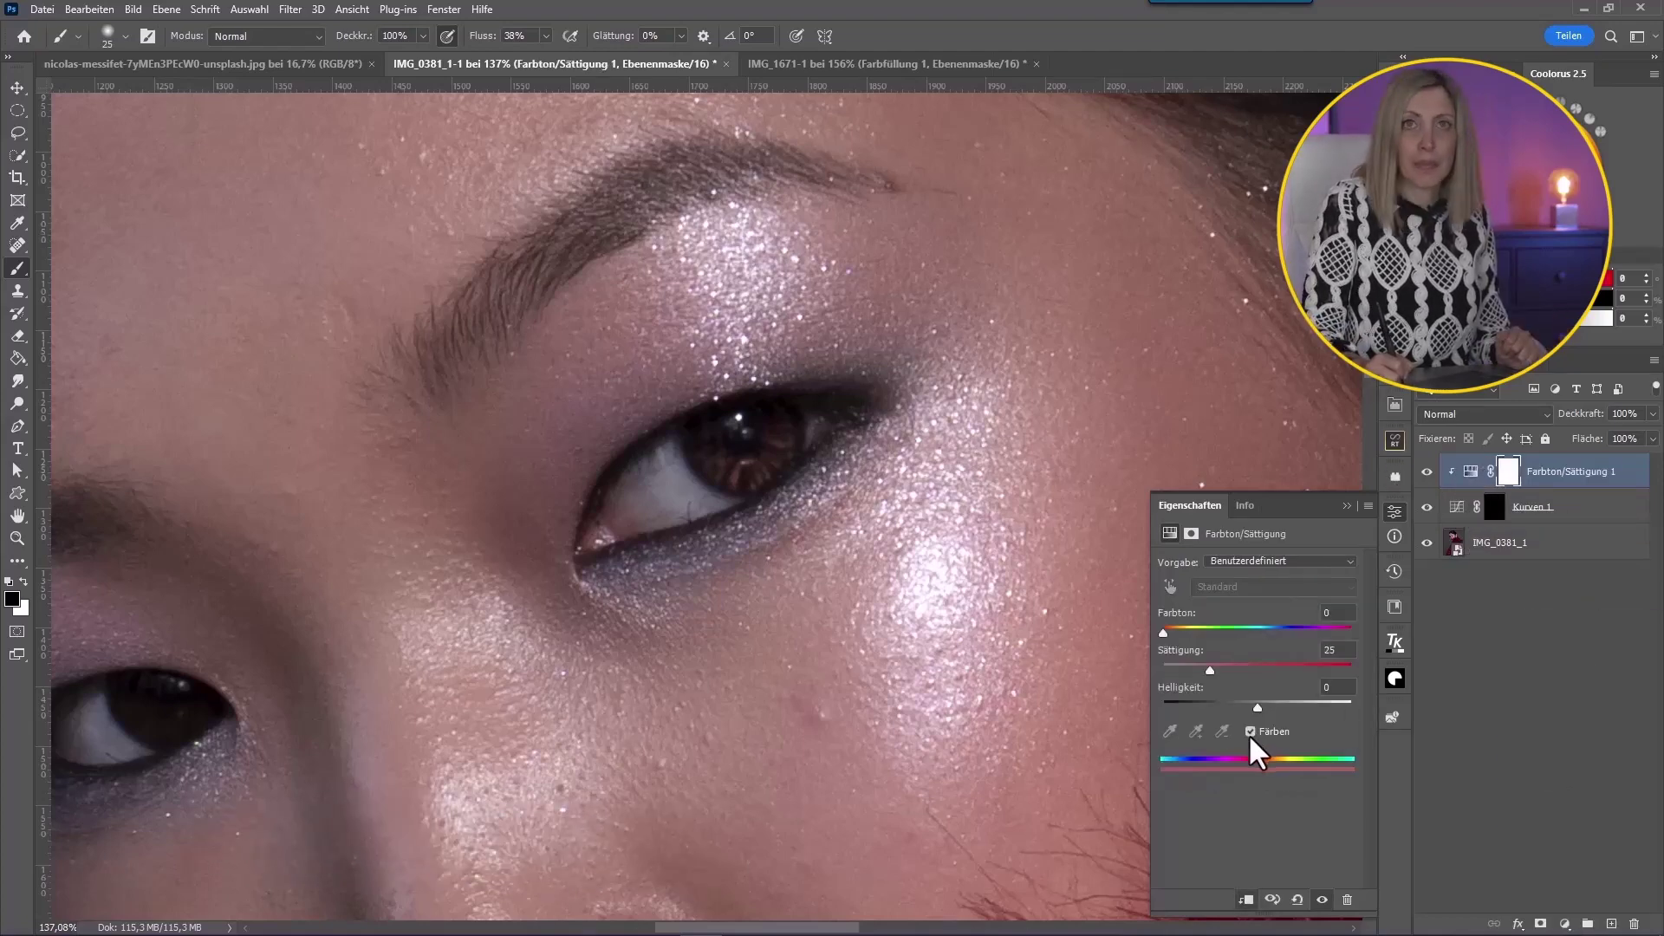
pyautogui.moveTo(1166, 632); pyautogui.dragTo(1266, 675)
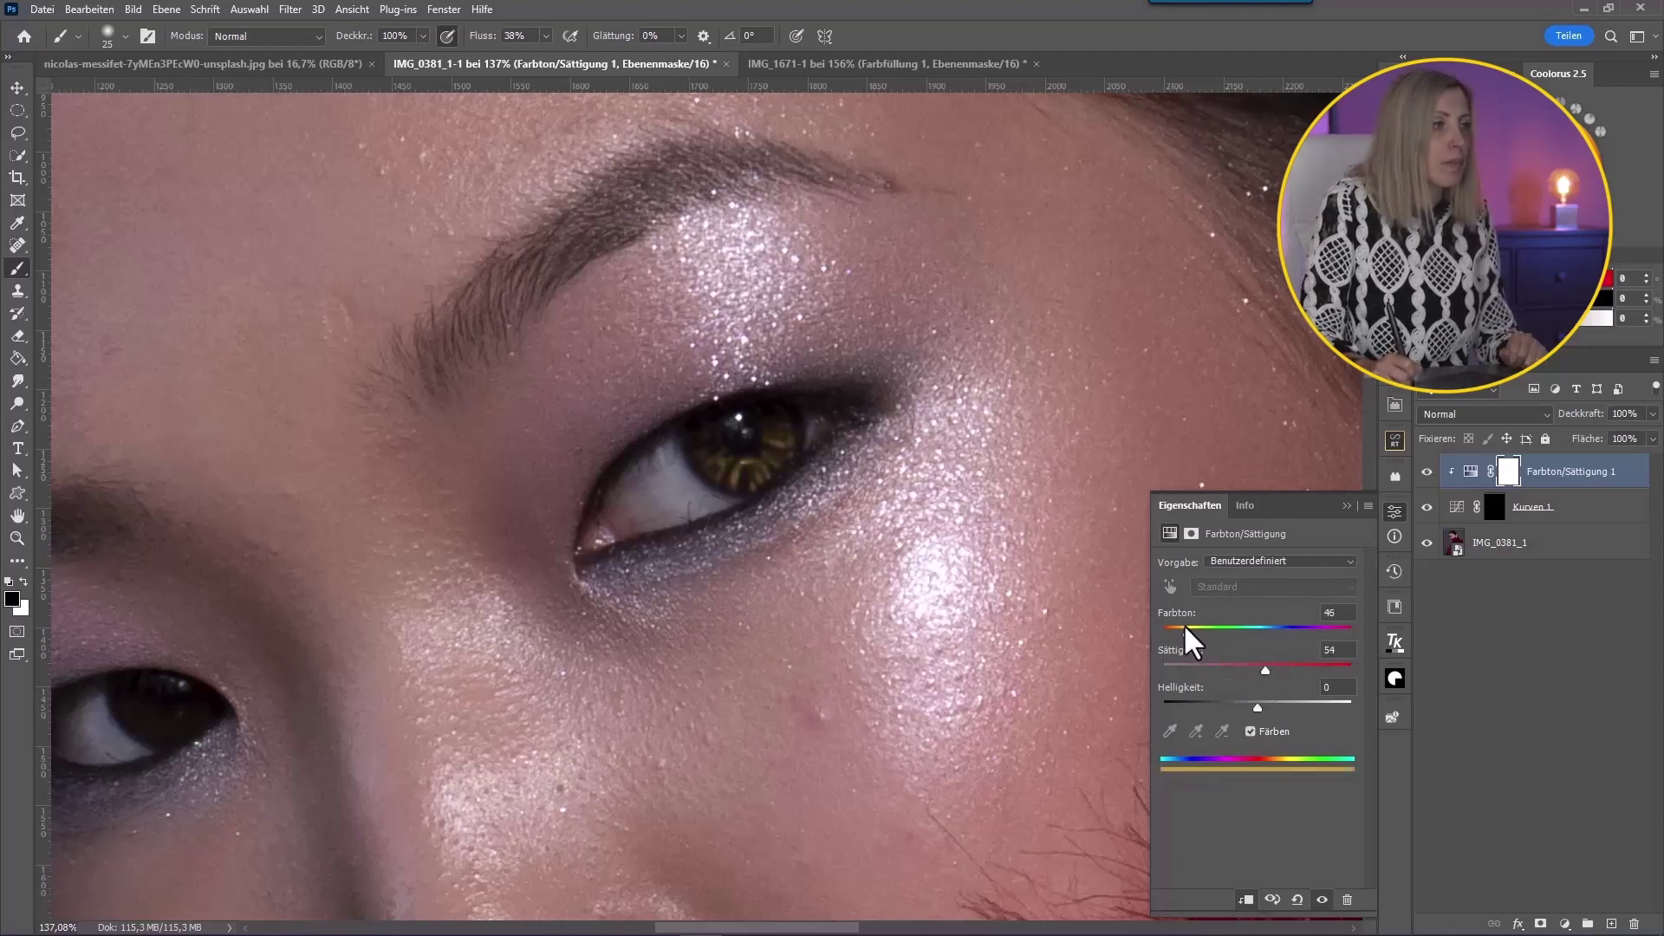
pyautogui.moveTo(1189, 633); pyautogui.dragTo(1171, 633)
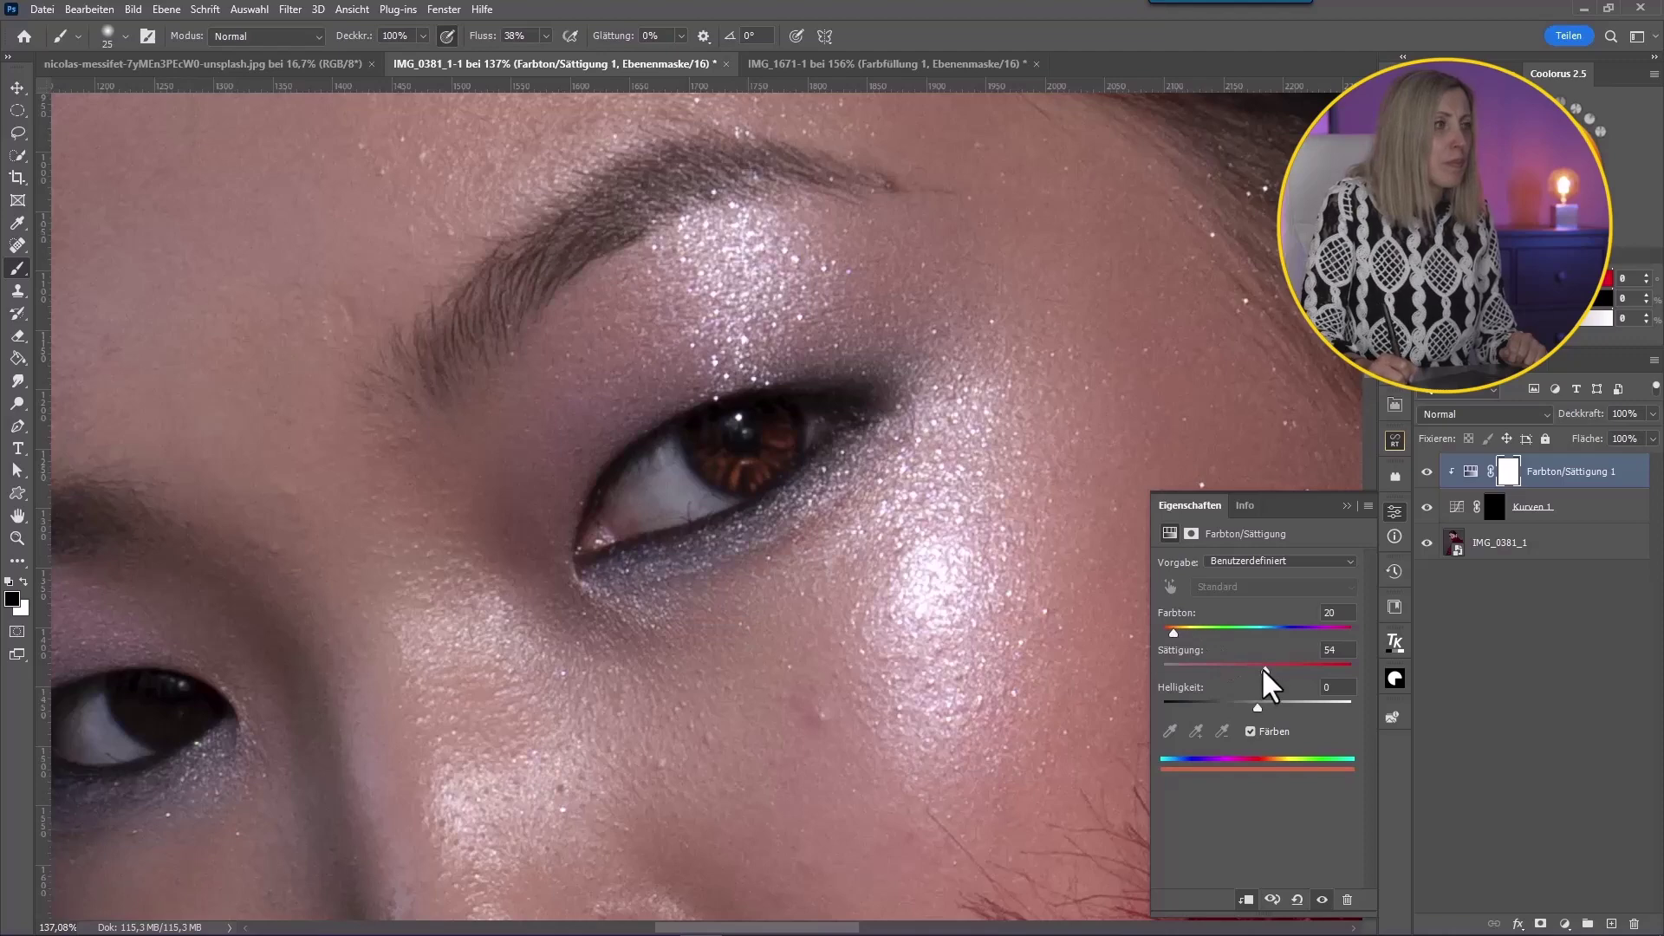
pyautogui.moveTo(1267, 670); pyautogui.dragTo(1227, 670)
pyautogui.press('z')
pyautogui.moveTo(1387, 519); pyautogui.dragTo(1340, 518)
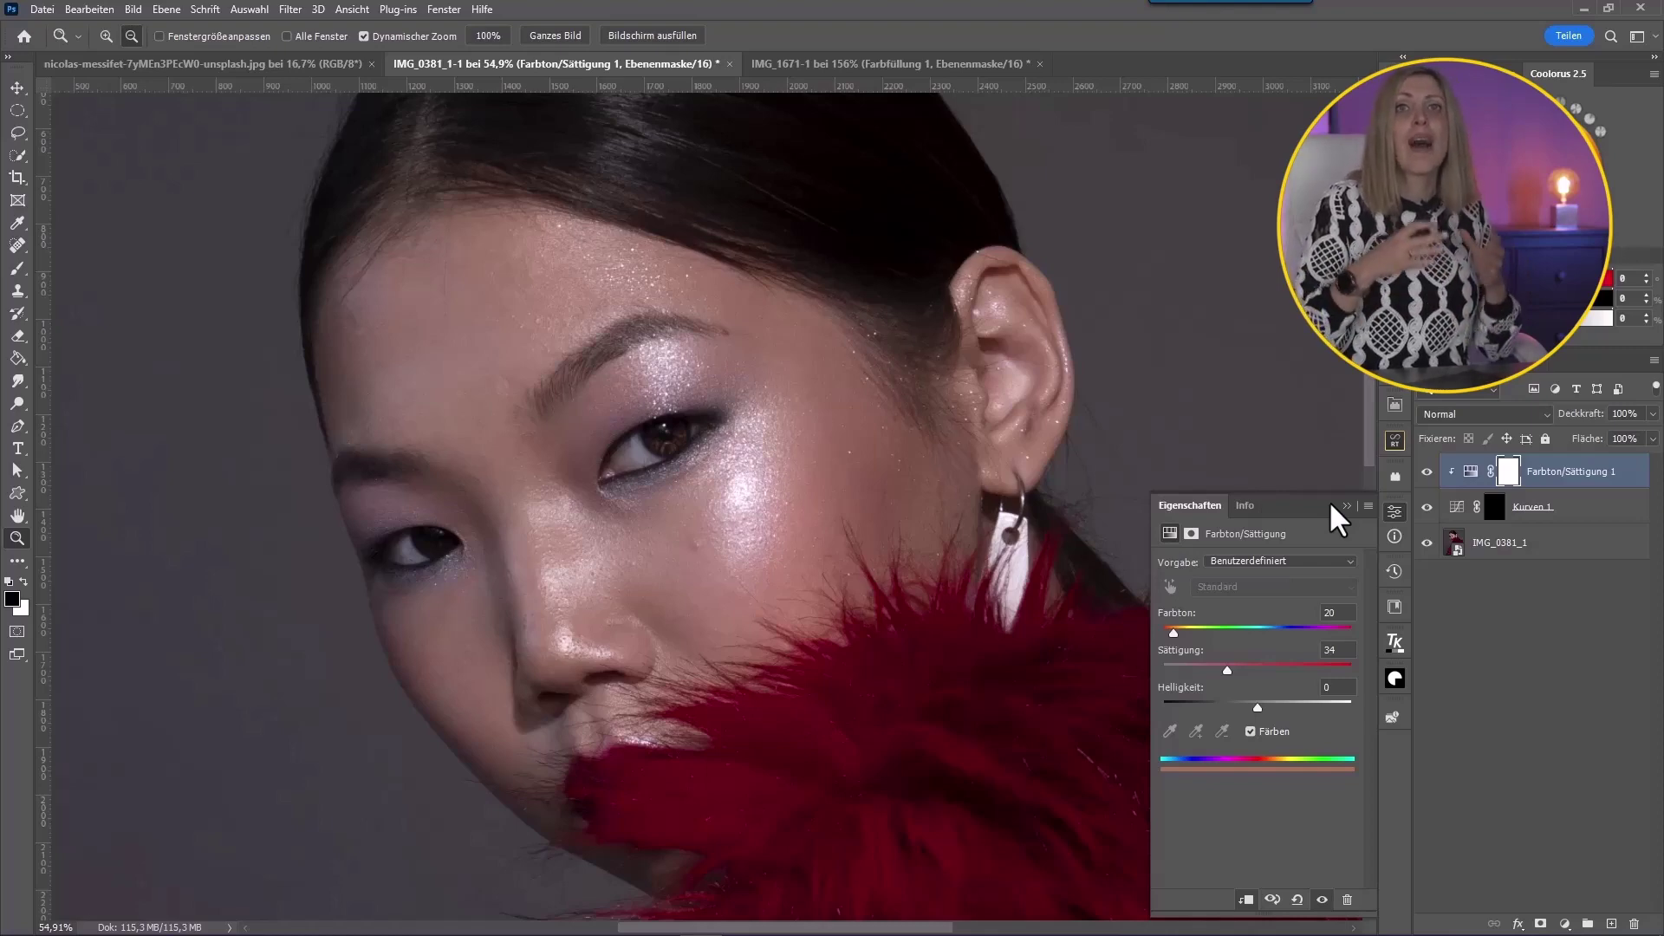
# Step: Zoom in on the eyes and add a bright green Solid Color fill layer
pyautogui.keyDown('alt'); pyautogui.click(700, 416); pyautogui.keyUp('alt')
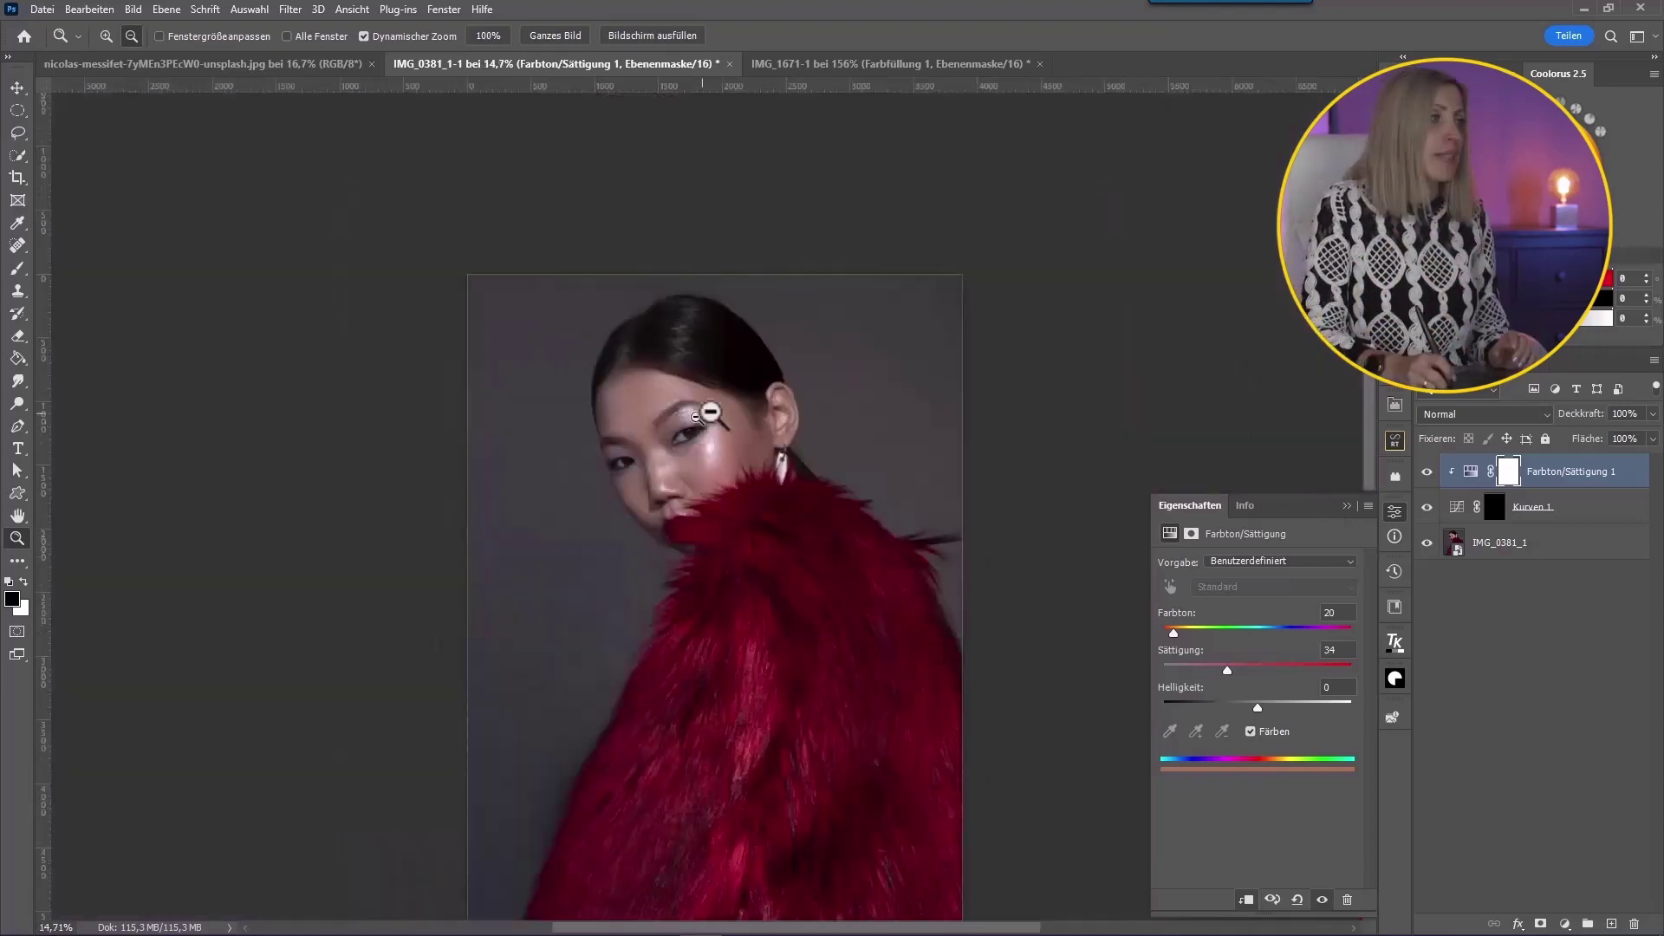
pyautogui.moveTo(700, 416); pyautogui.dragTo(792, 387)
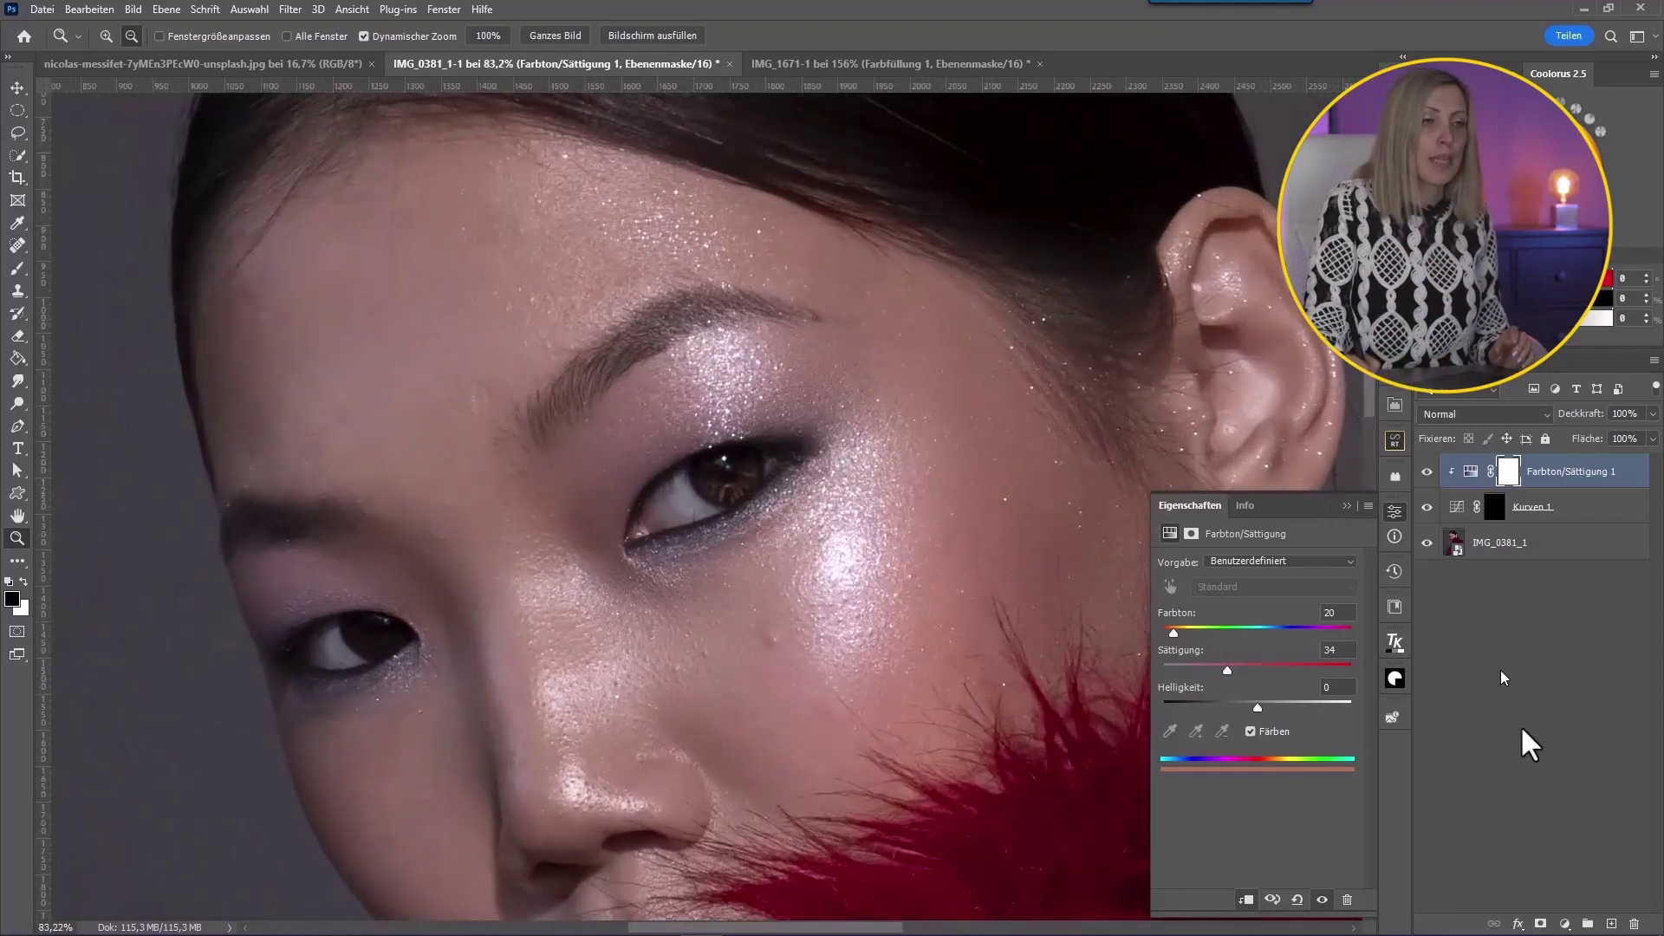
pyautogui.click(1565, 924)
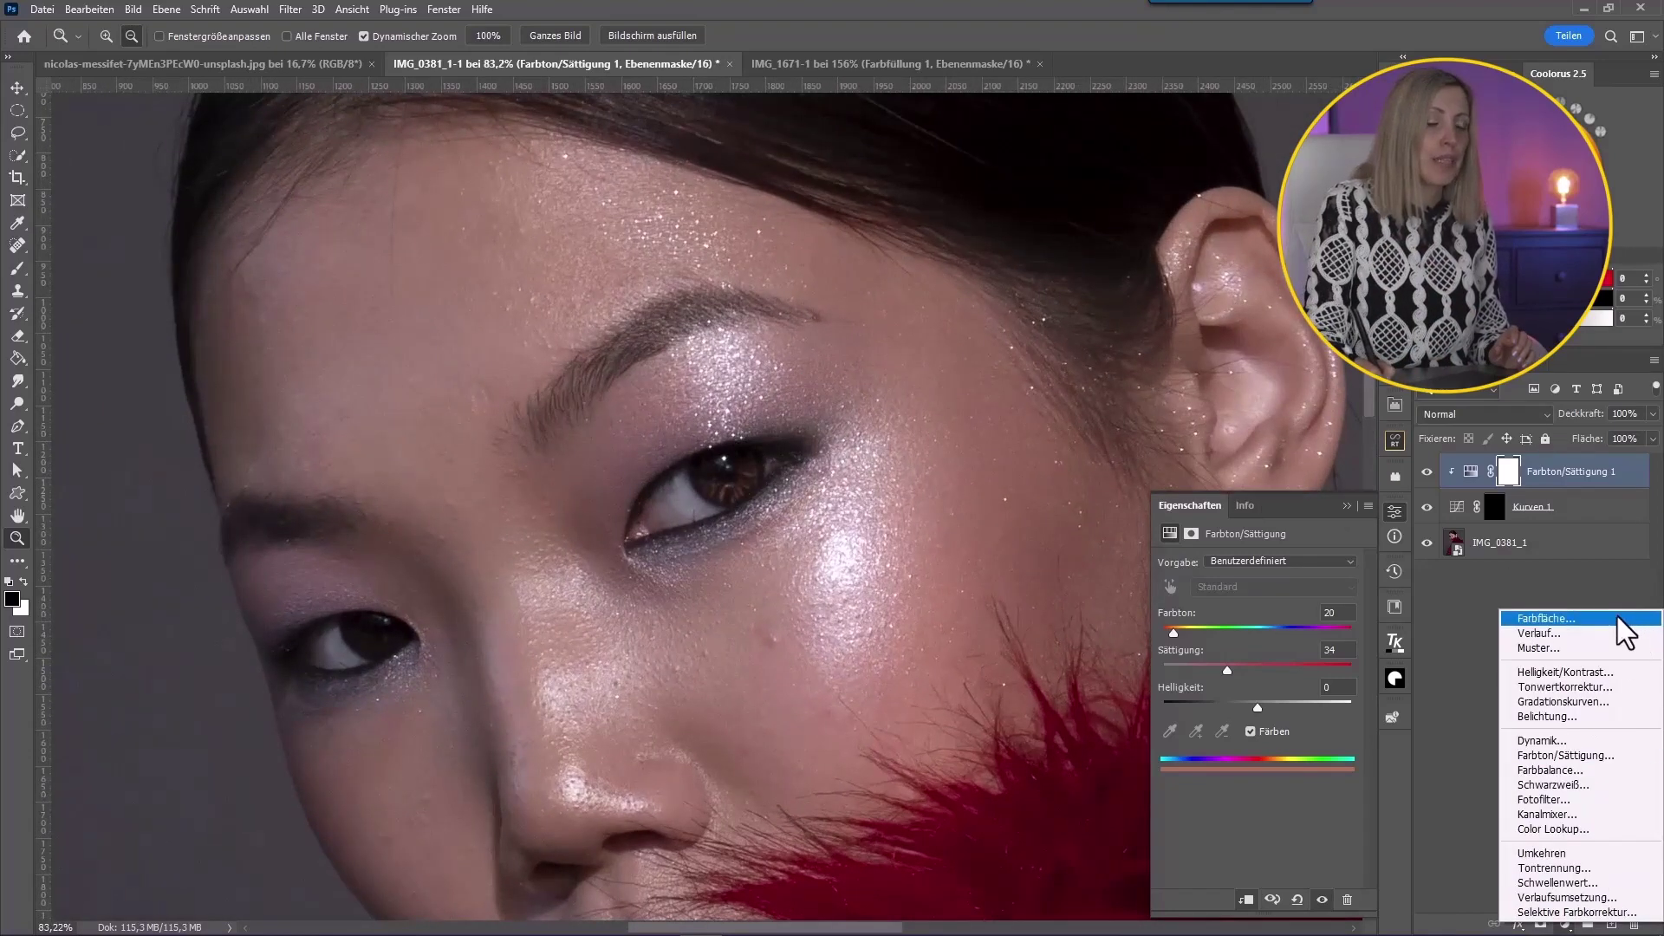
pyautogui.click(1623, 630)
pyautogui.click(685, 540)
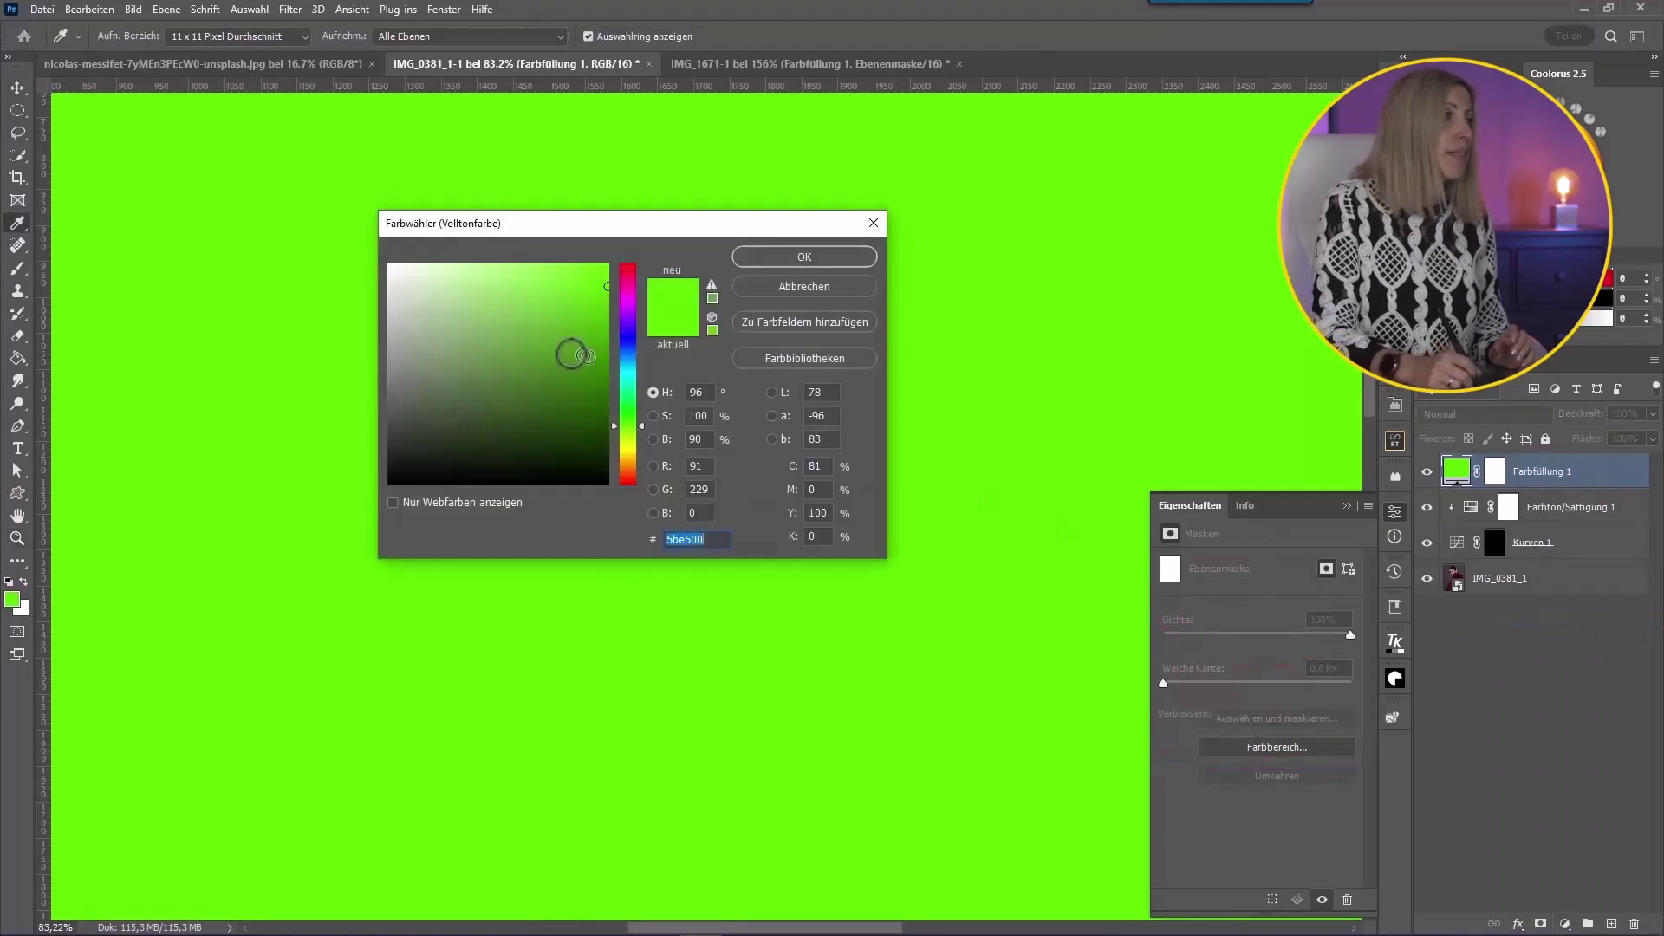
pyautogui.moveTo(569, 353); pyautogui.dragTo(320, 220)
pyautogui.click(798, 255)
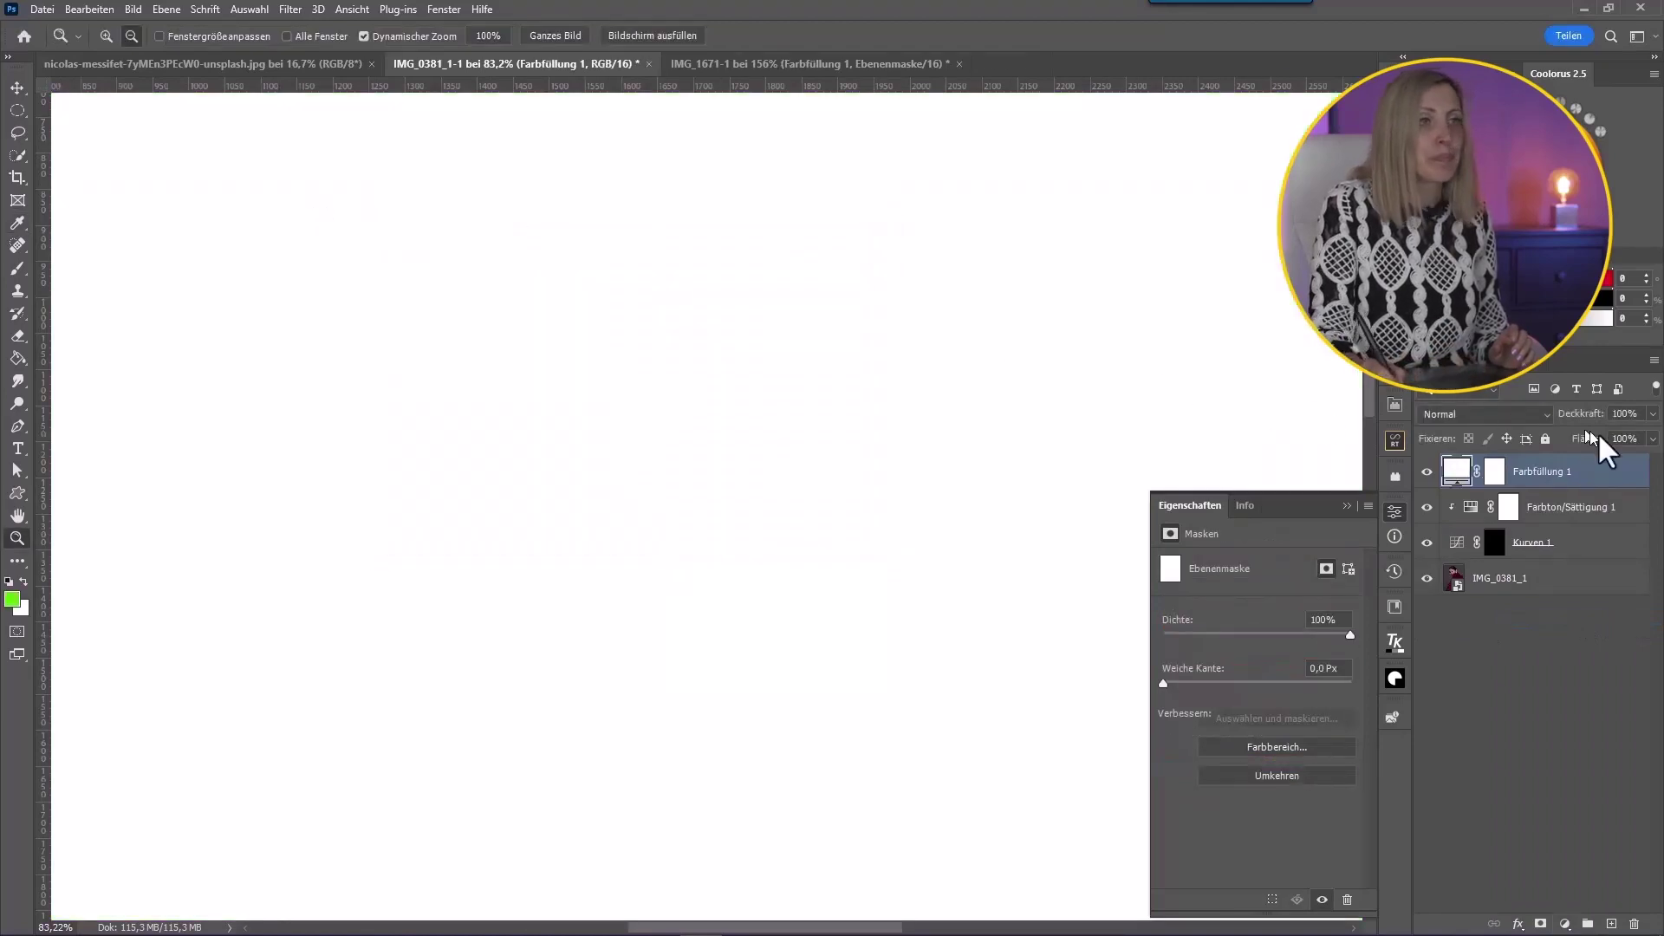
# Step: Set the green fill to Overlay blend mode and invert its mask to hide it
pyautogui.click(1507, 420)
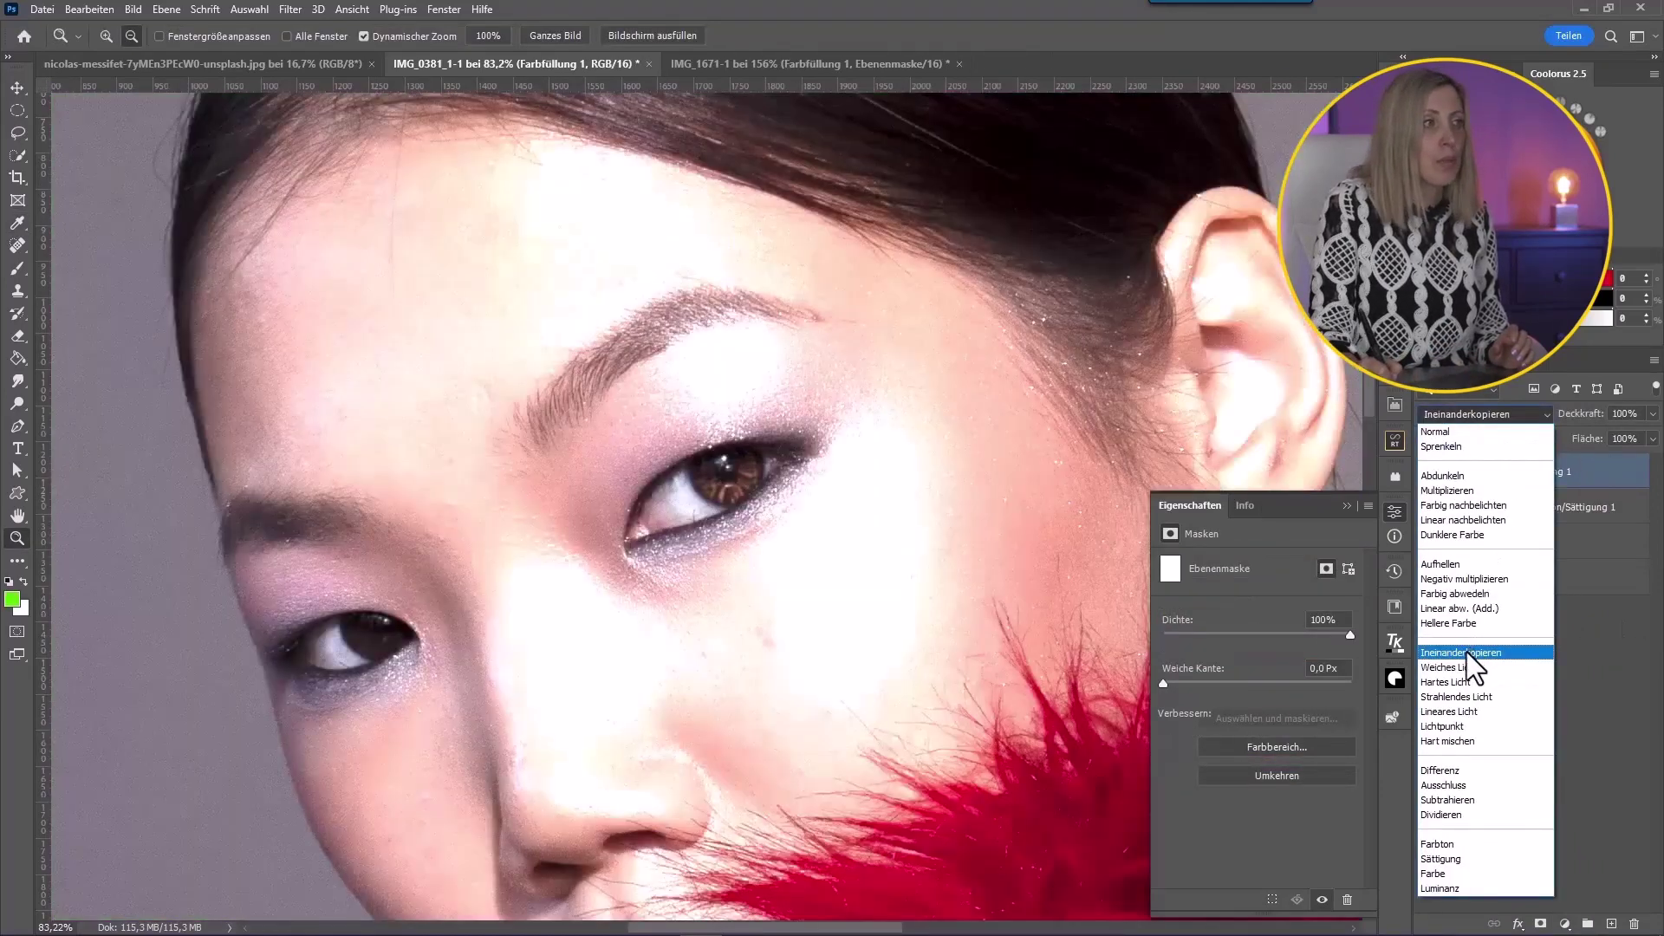
pyautogui.click(1465, 654)
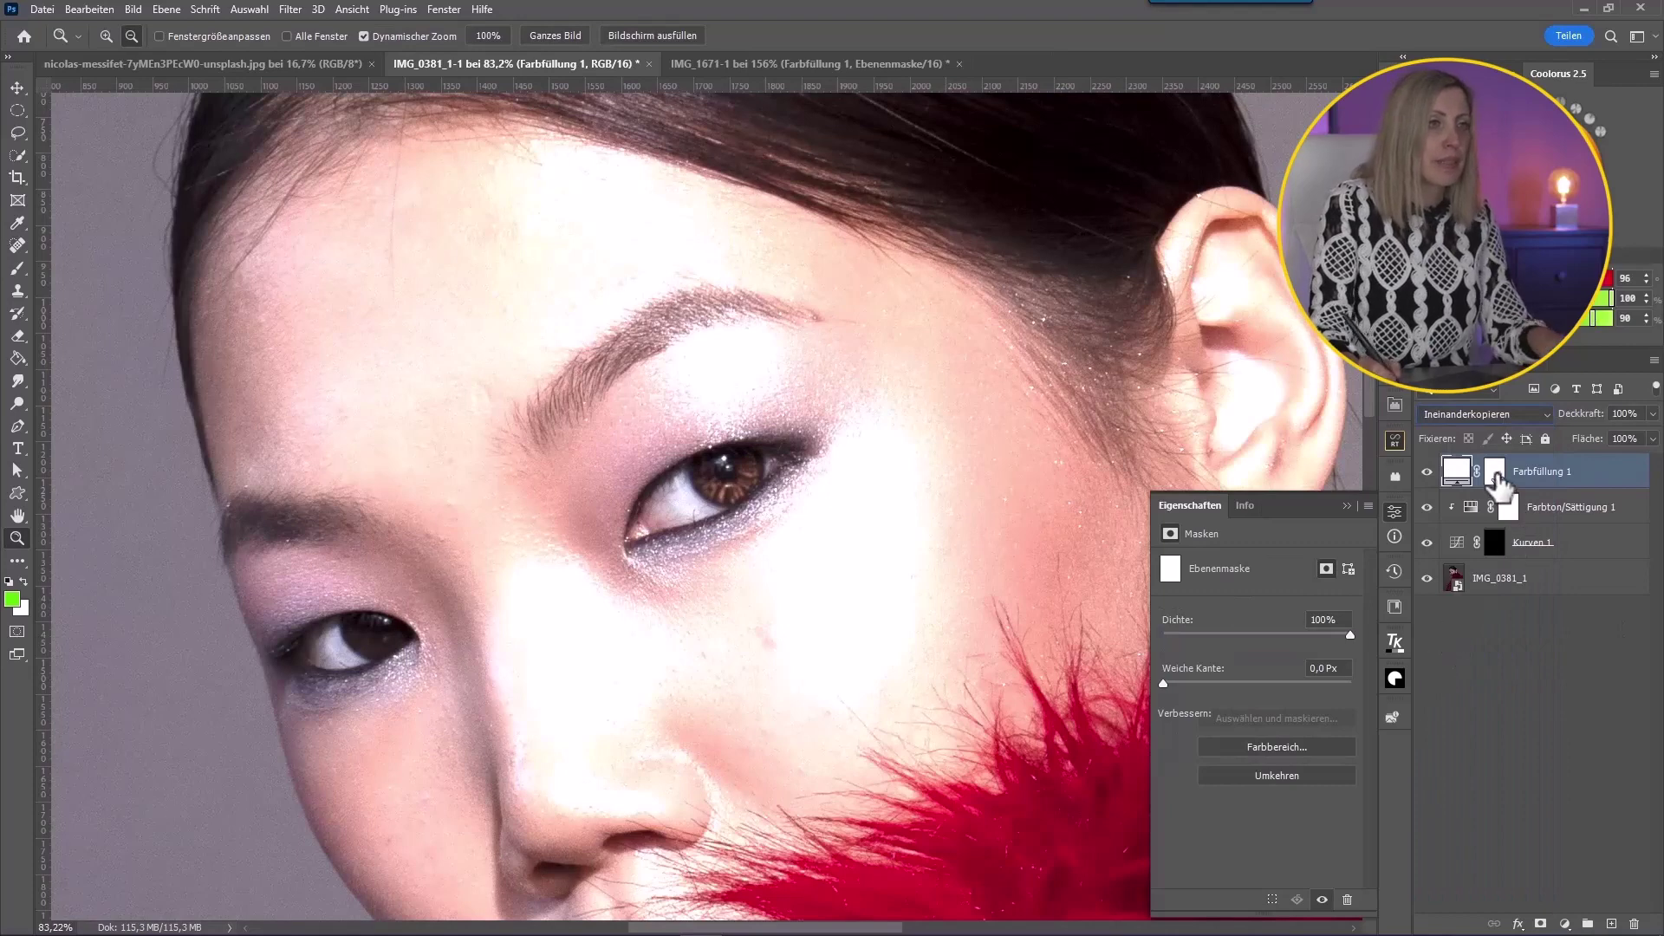
pyautogui.click(1493, 475)
pyautogui.hotkey('ctrl', 'i')
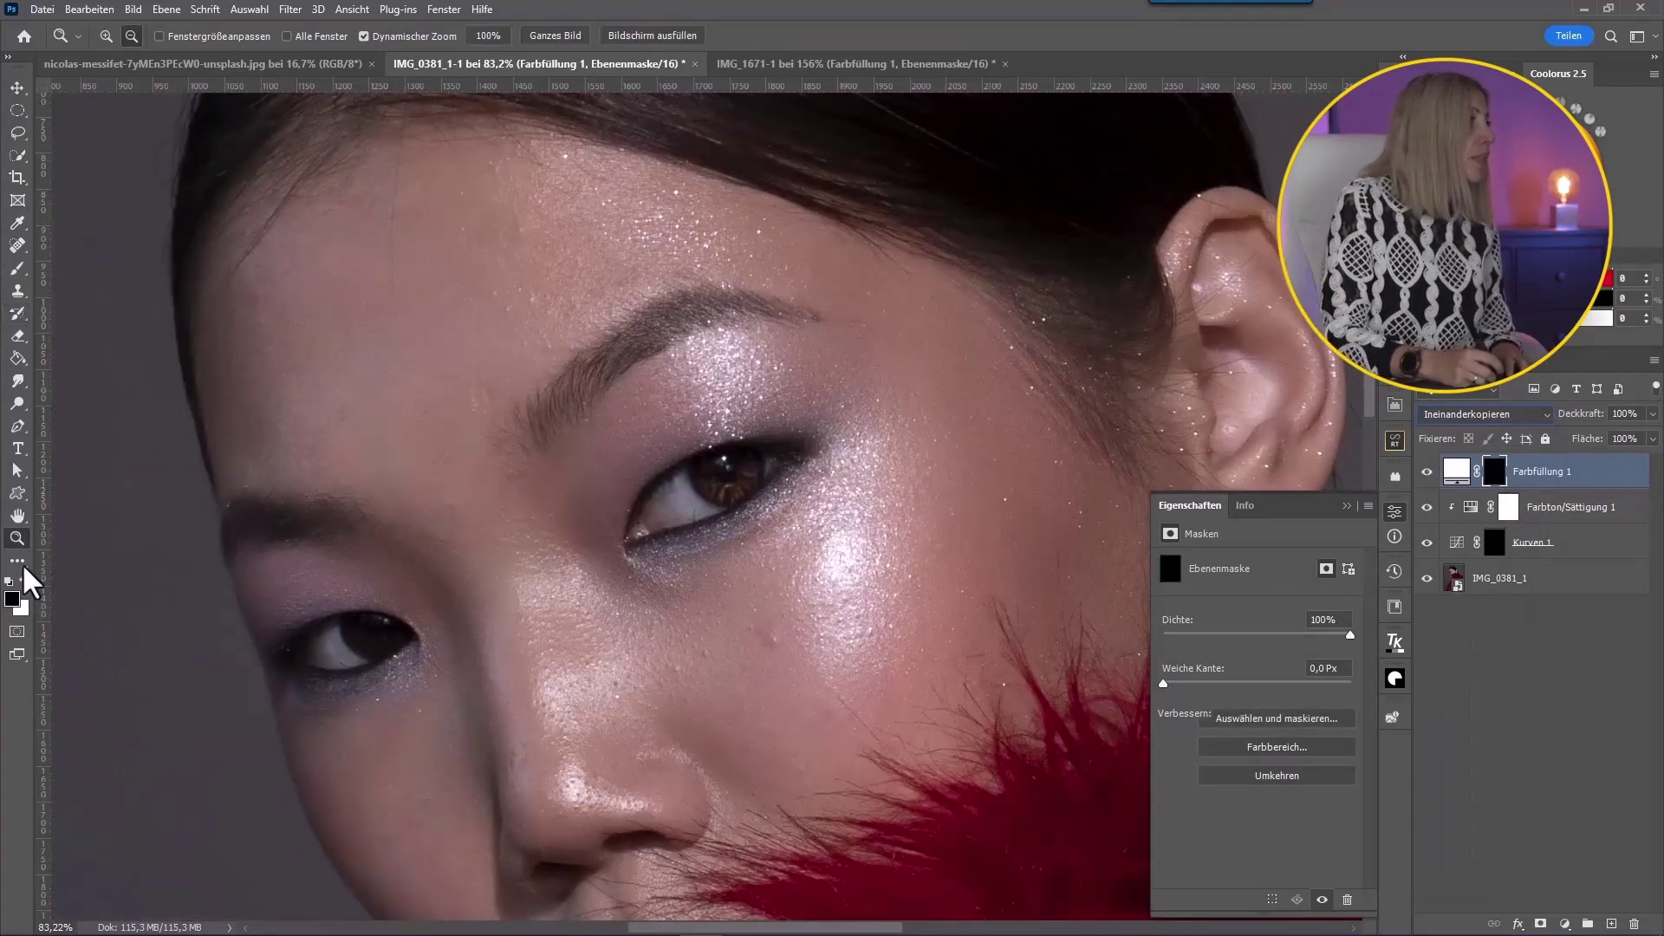
# Step: Paint white on the fill mask over the upper eye, and lower Kurven 1 opacity to 66%
pyautogui.click(17, 269)
pyautogui.click(22, 582)
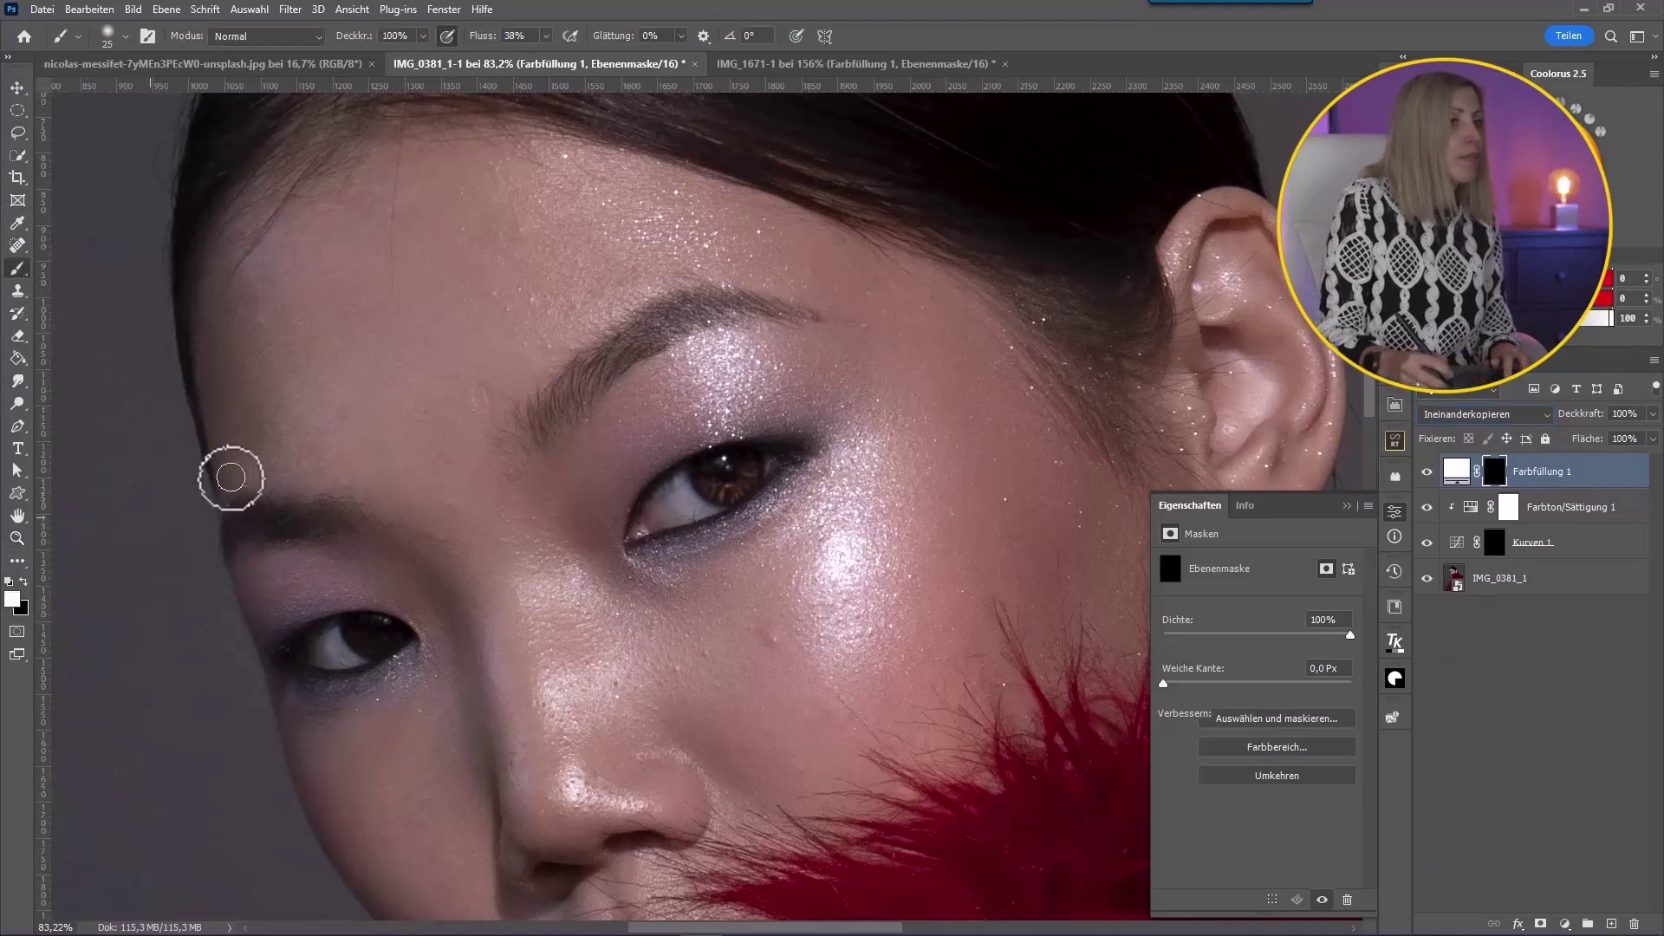
pyautogui.press('[')
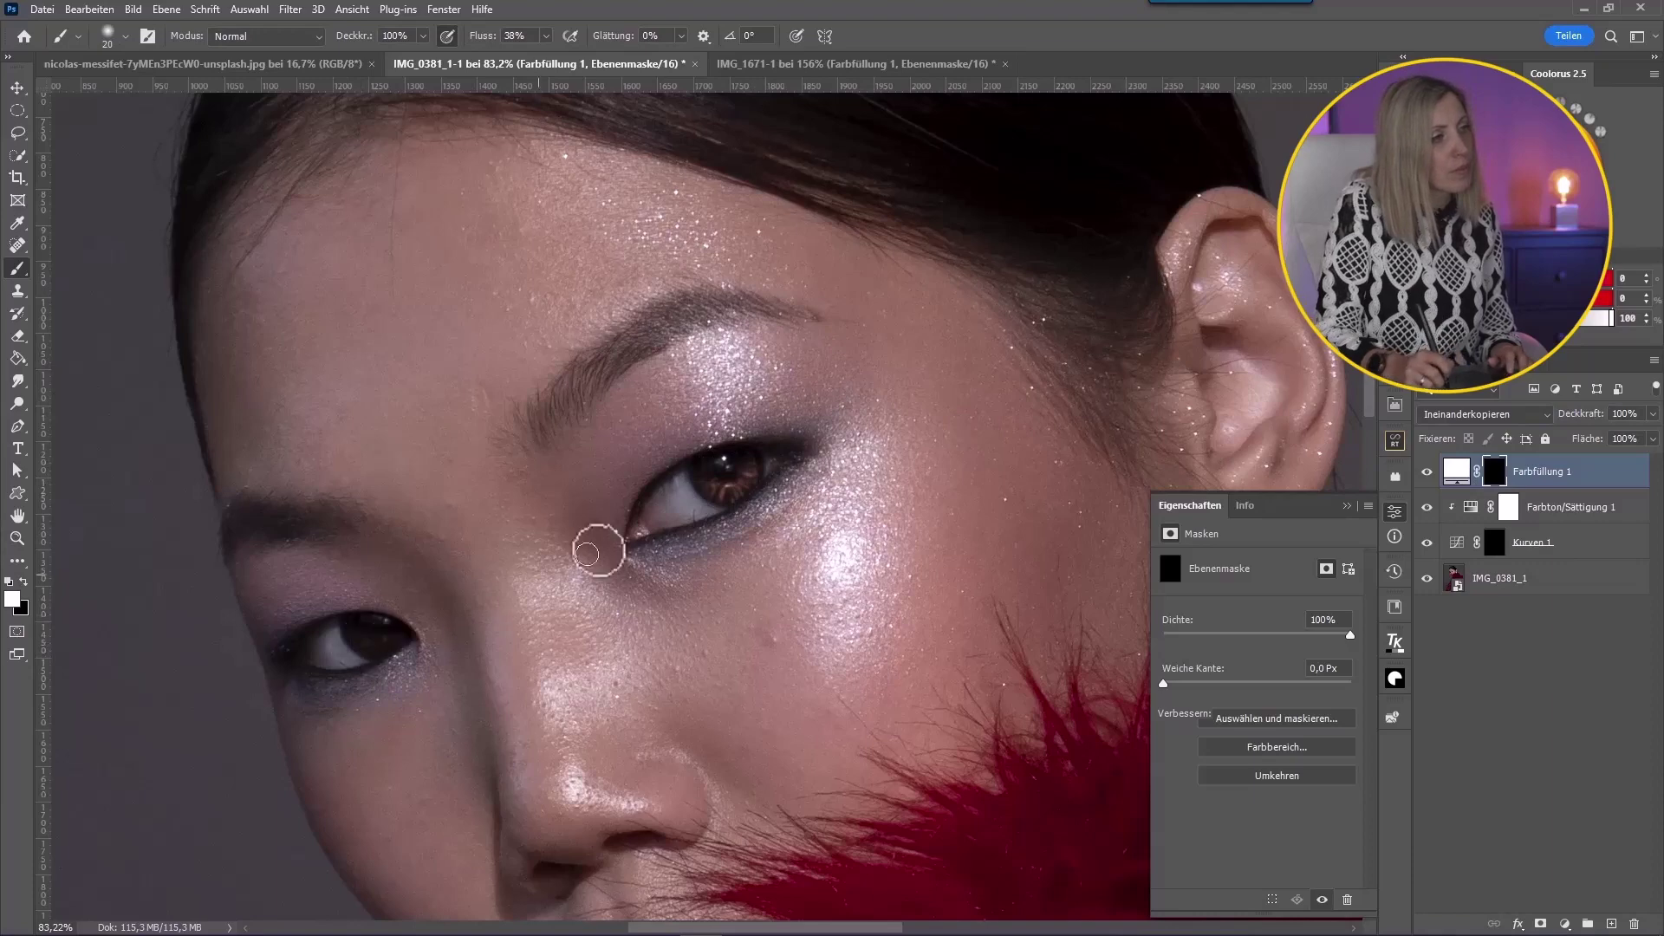
pyautogui.moveTo(774, 454)
pyautogui.mouseDown()
pyautogui.moveTo(669, 483)
pyautogui.moveTo(698, 473)
pyautogui.moveTo(676, 549)
pyautogui.mouseUp()
pyautogui.click(1539, 543)
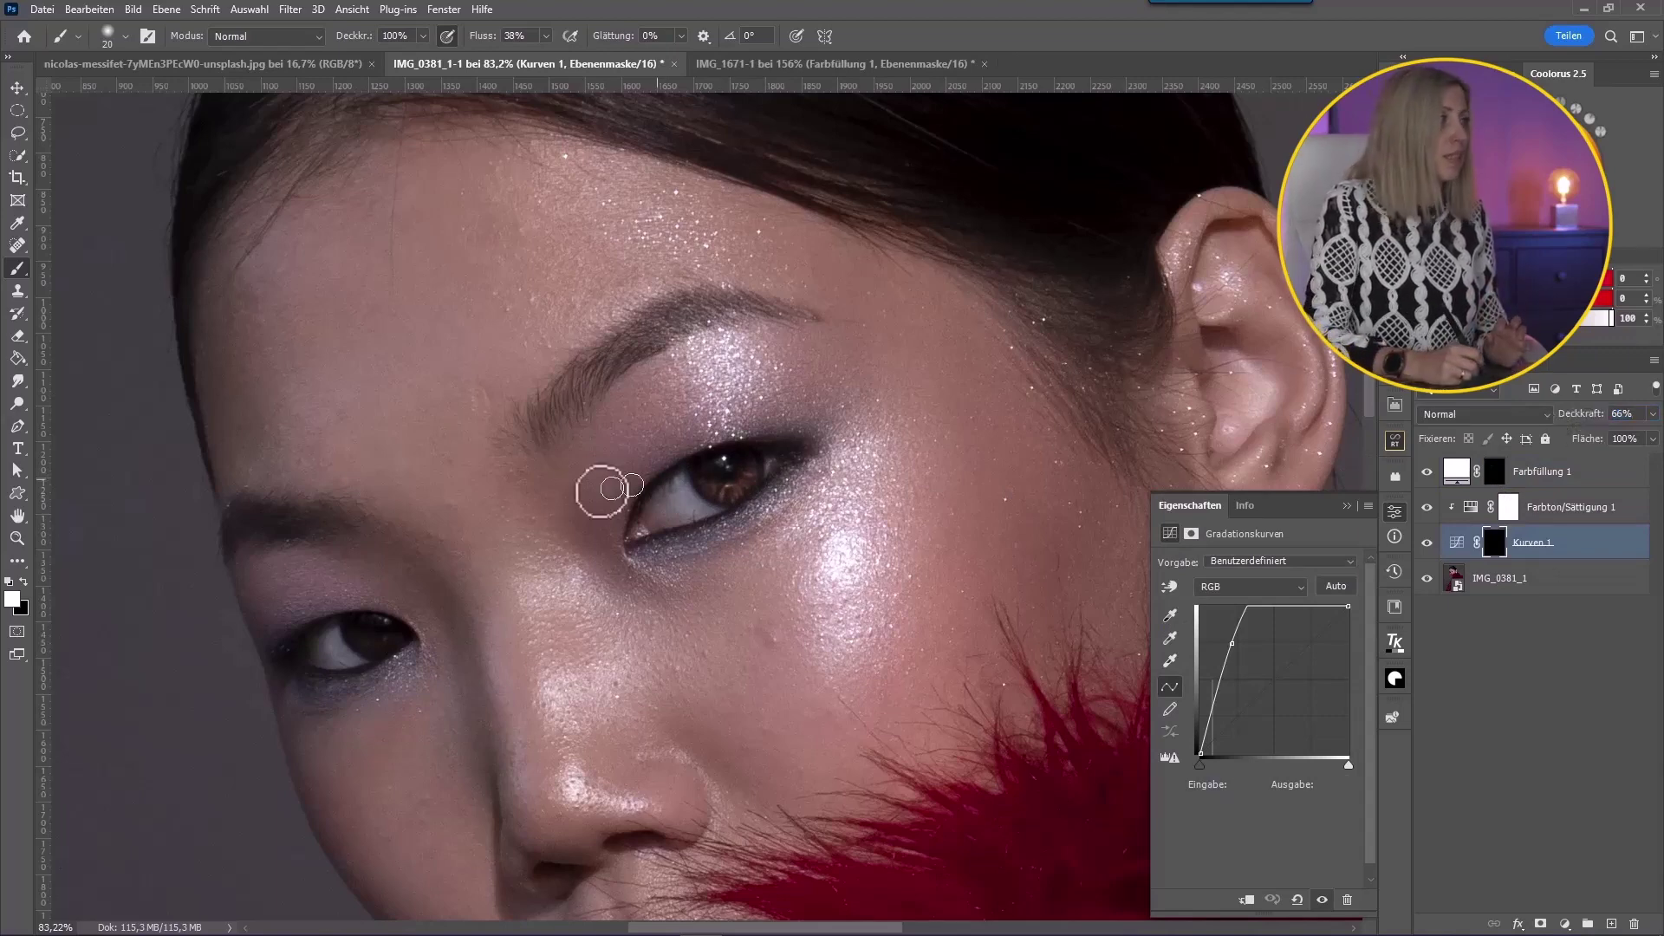
# Step: On a new layer, draw a green circle around the upper eye and an arrow toward the lower eye
pyautogui.click(18, 539)
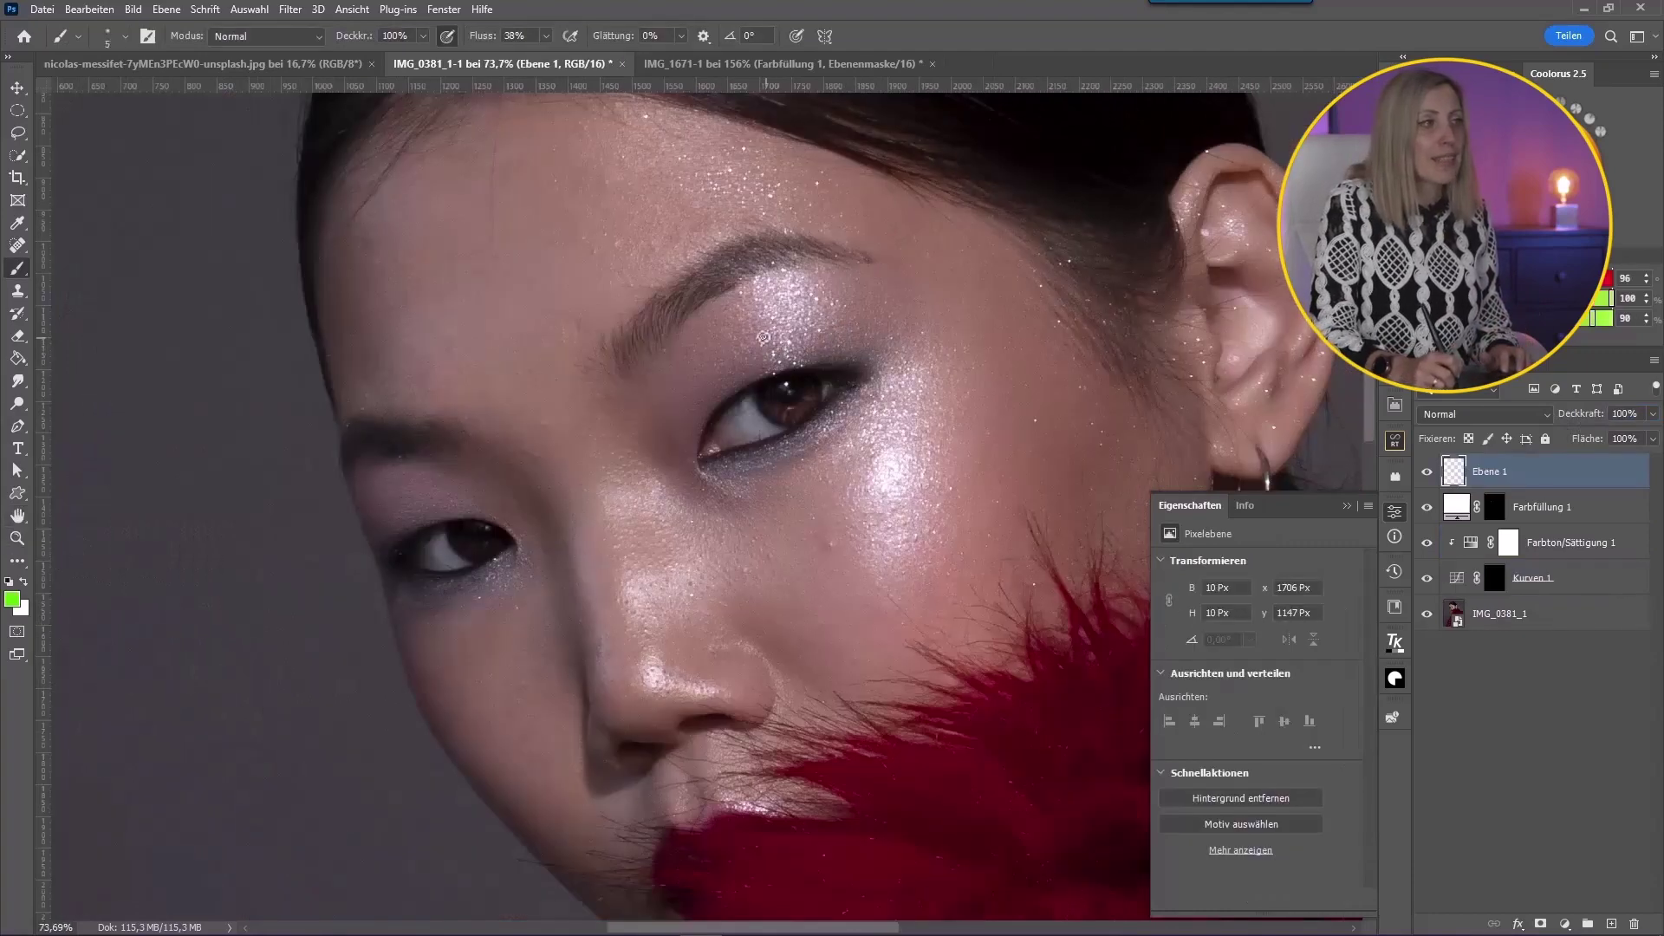
pyautogui.moveTo(762, 337); pyautogui.dragTo(754, 335)
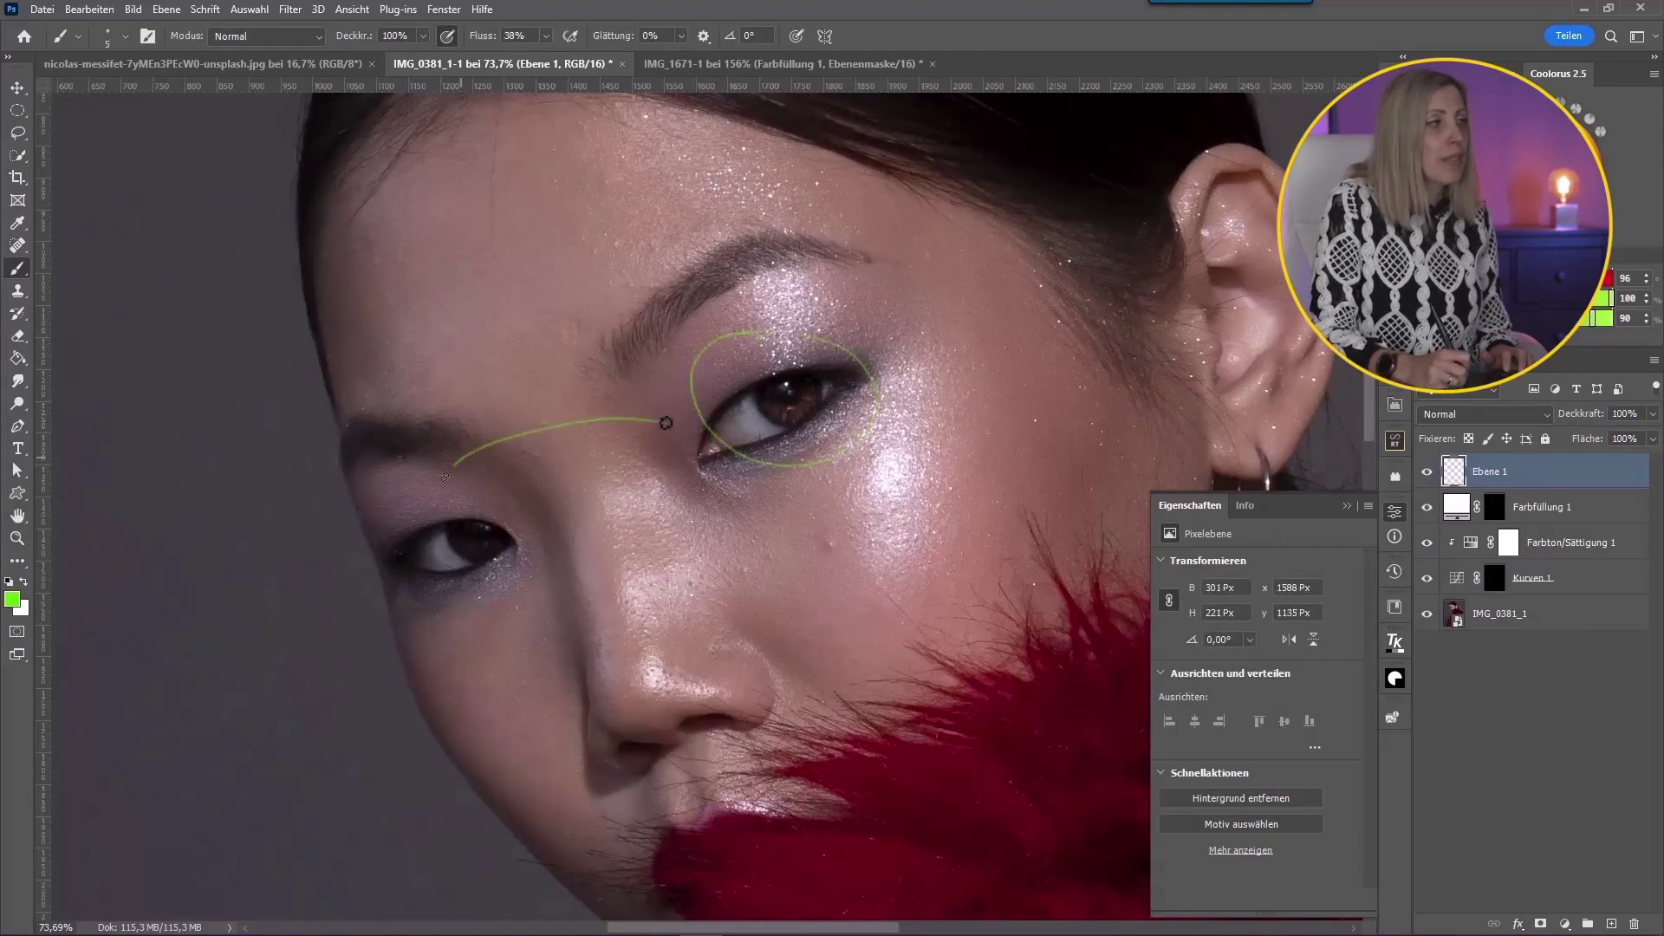
pyautogui.moveTo(443, 476); pyautogui.dragTo(440, 510)
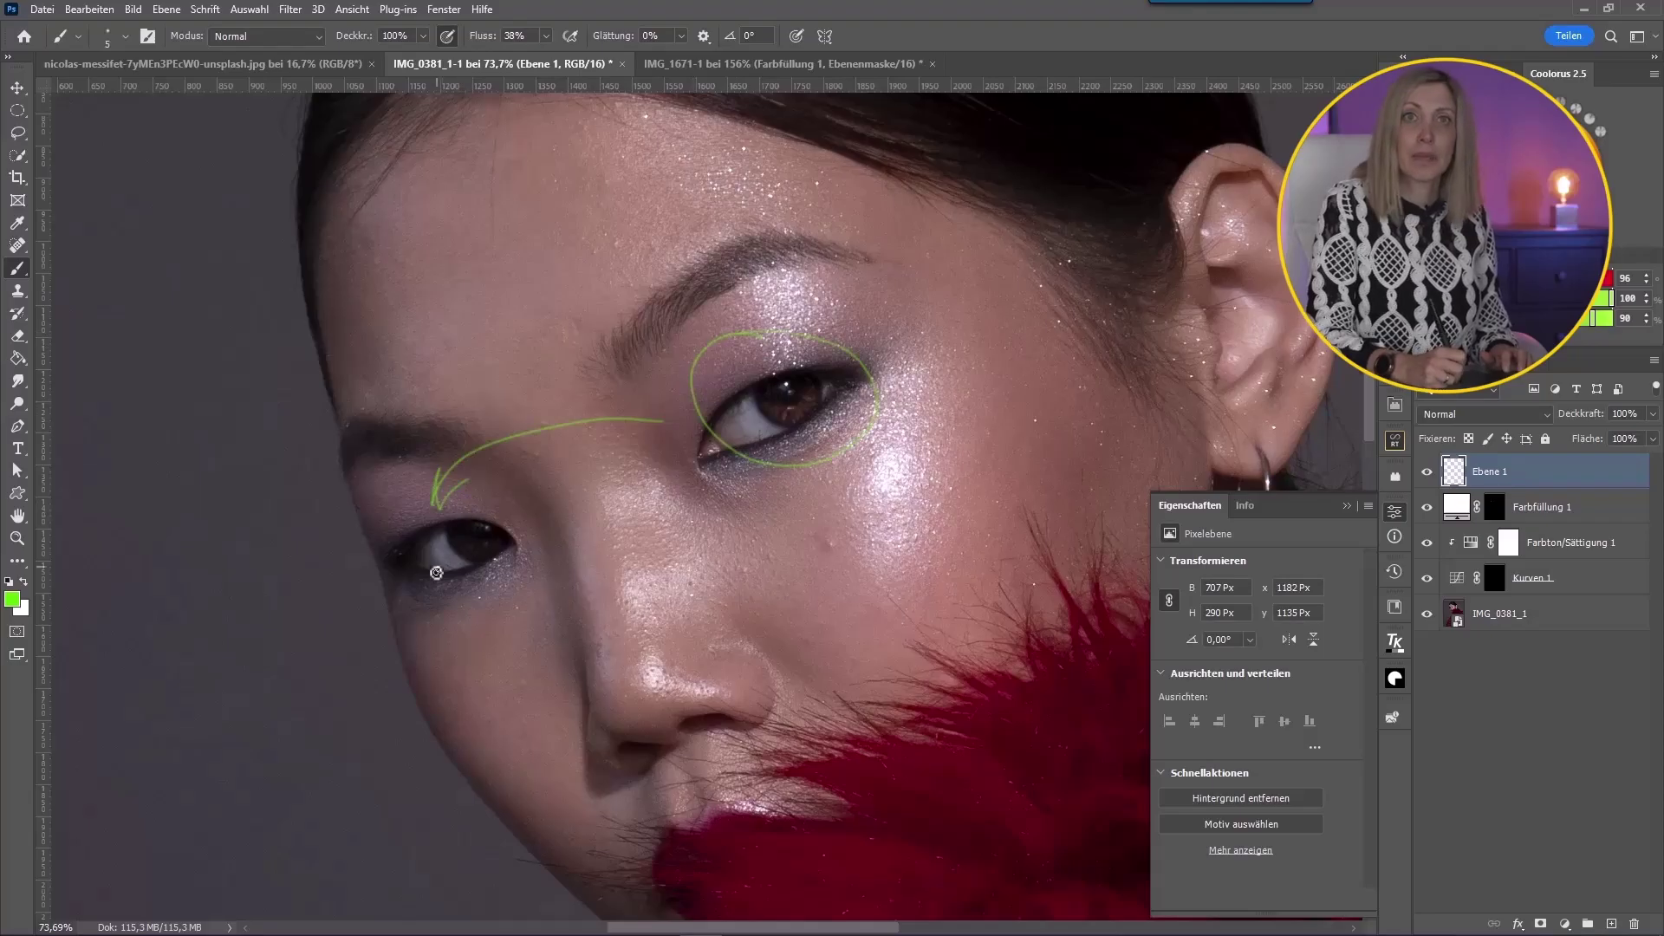